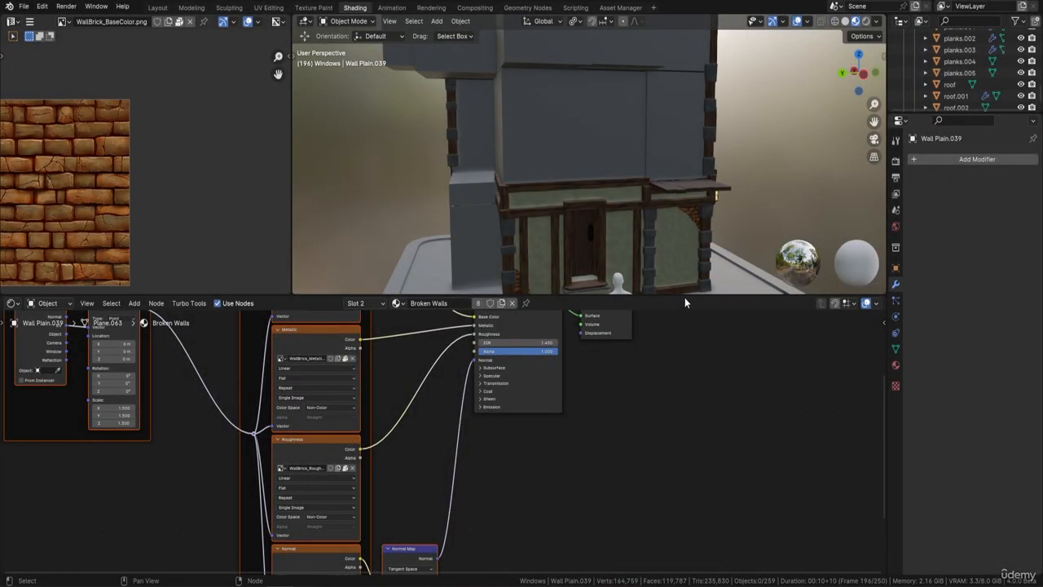
Open the Asset Manager workspace and show the Wooden Supports catalog, framing the all-stone support beside the front door.
{"action": "scroll", "coordinate": [637, 167], "scroll_direction": "down", "scroll_amount": 3}
{"action": "middle_click_drag", "start_coordinate": [660, 173], "coordinate": [648, 179], "text": "shift"}
{"action": "middle_click_drag", "start_coordinate": [648, 179], "coordinate": [576, 185]}
{"action": "scroll", "coordinate": [595, 198], "scroll_direction": "up", "scroll_amount": 4}
{"action": "left_click", "coordinate": [560, 162]}
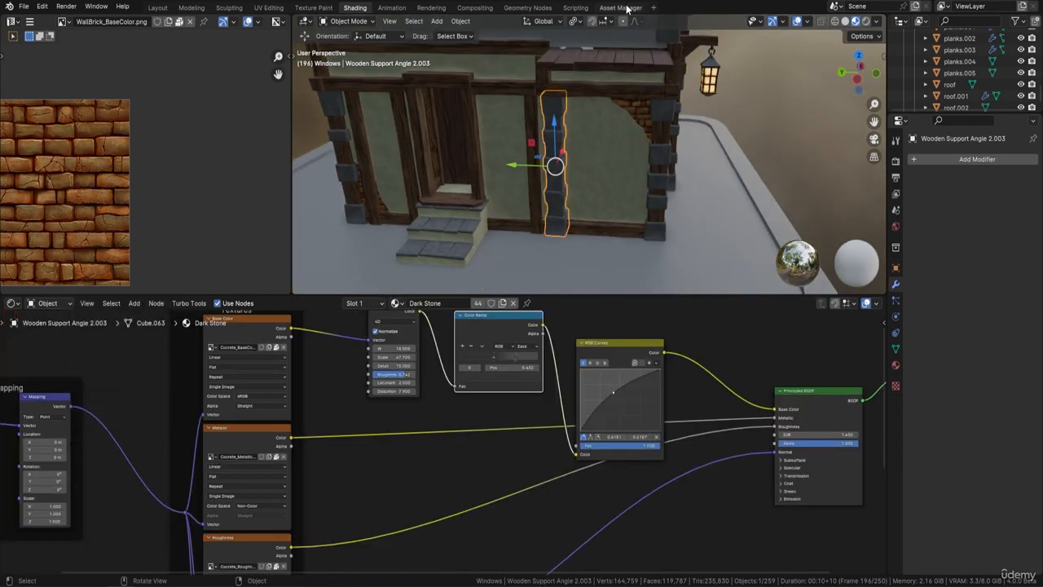
{"action": "left_click", "coordinate": [621, 7]}
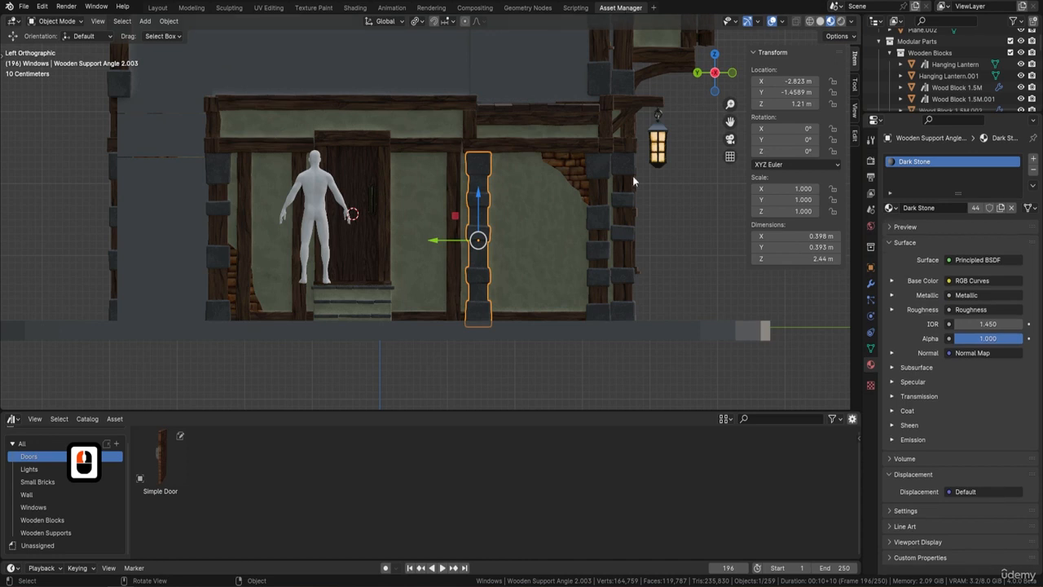
{"action": "left_click", "coordinate": [63, 519]}
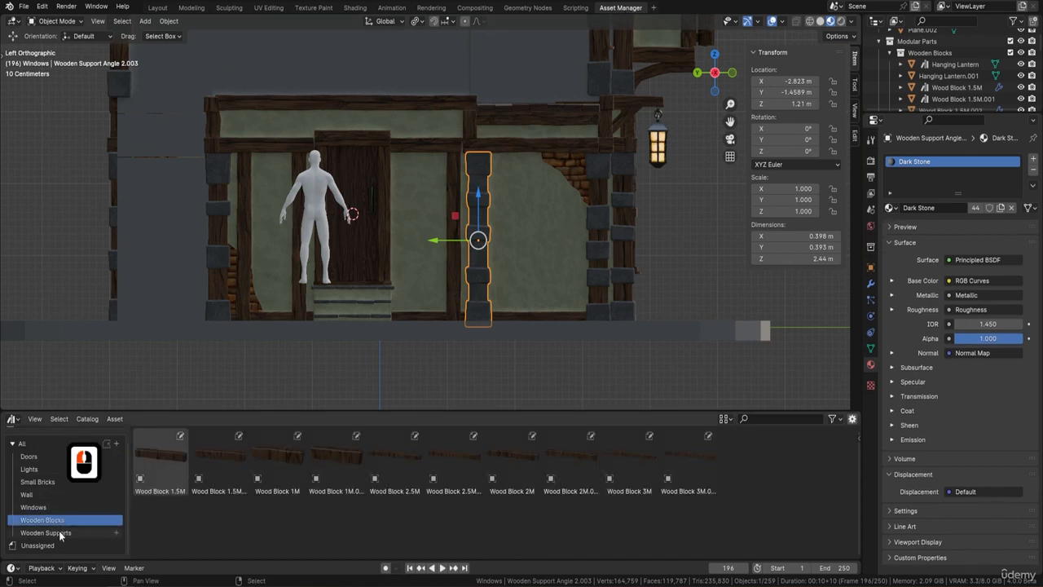
{"action": "left_click", "coordinate": [63, 533]}
{"action": "middle_click_drag", "start_coordinate": [576, 296], "coordinate": [468, 189]}
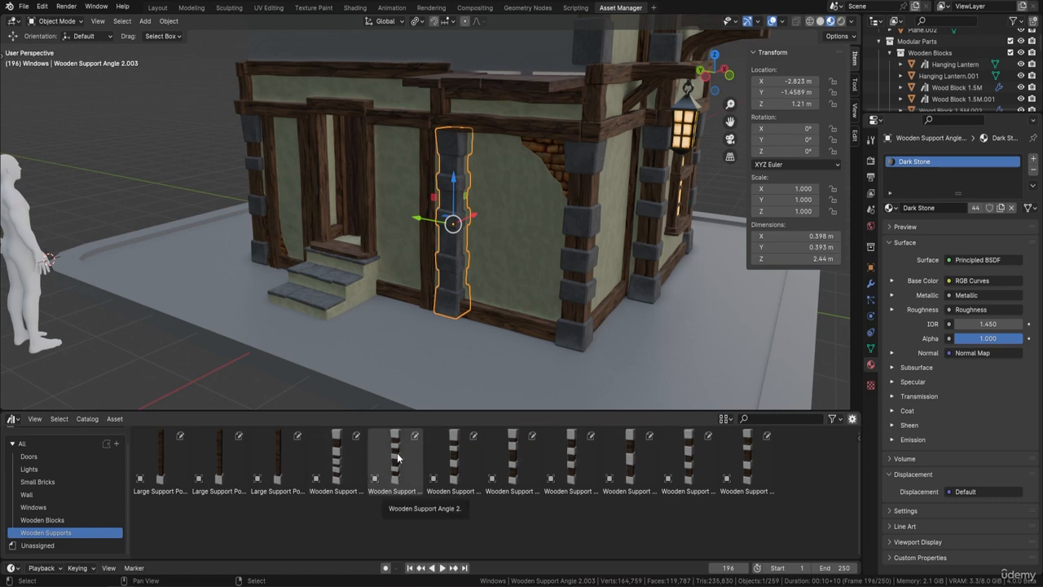
Place a Wooden Support Angle 2 asset over the all-stone support under the small plank roof and delete the old all-stone support.
{"action": "left_click_drag", "start_coordinate": [397, 459], "coordinate": [465, 310]}
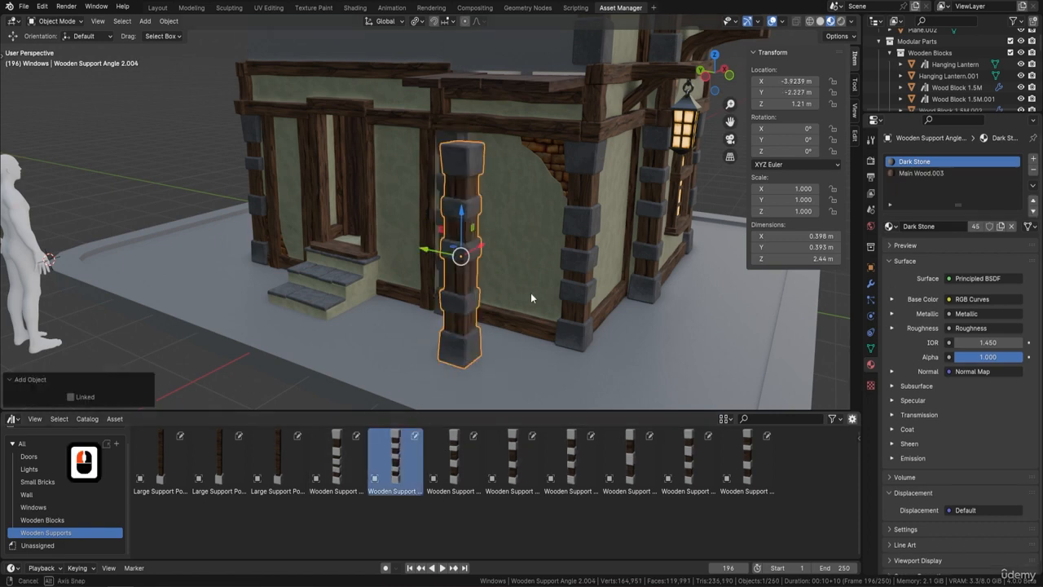
{"action": "mouse_move", "coordinate": [531, 293]}
{"action": "middle_mouse_down"}
{"action": "mouse_move", "coordinate": [554, 295]}
{"action": "mouse_move", "coordinate": [567, 241]}
{"action": "mouse_move", "coordinate": [514, 295]}
{"action": "middle_mouse_up"}
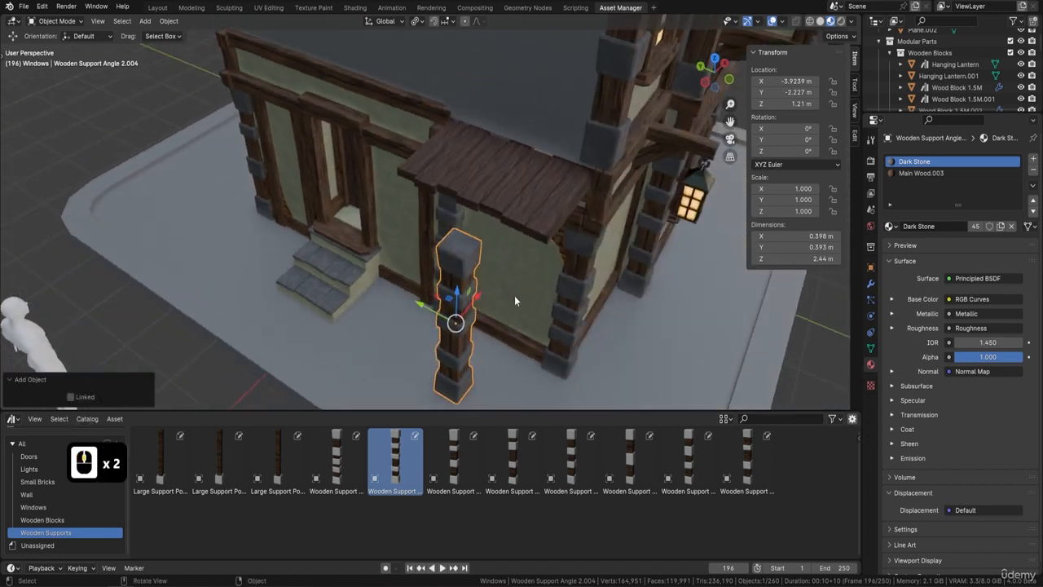
{"action": "left_click_drag", "start_coordinate": [476, 302], "coordinate": [415, 244]}
{"action": "scroll", "coordinate": [486, 257], "scroll_direction": "up", "scroll_amount": 4}
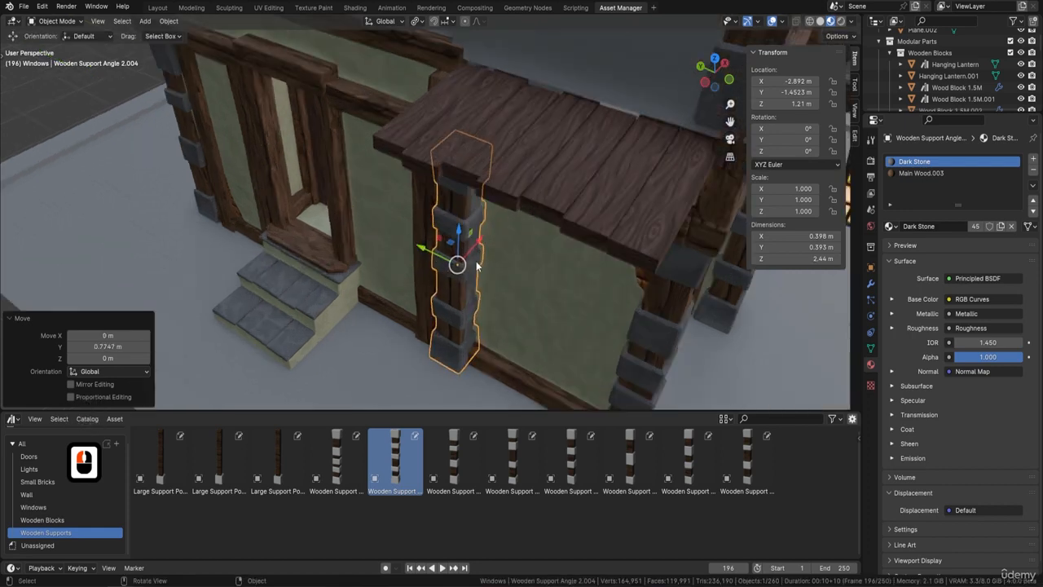
{"action": "left_click", "coordinate": [489, 248]}
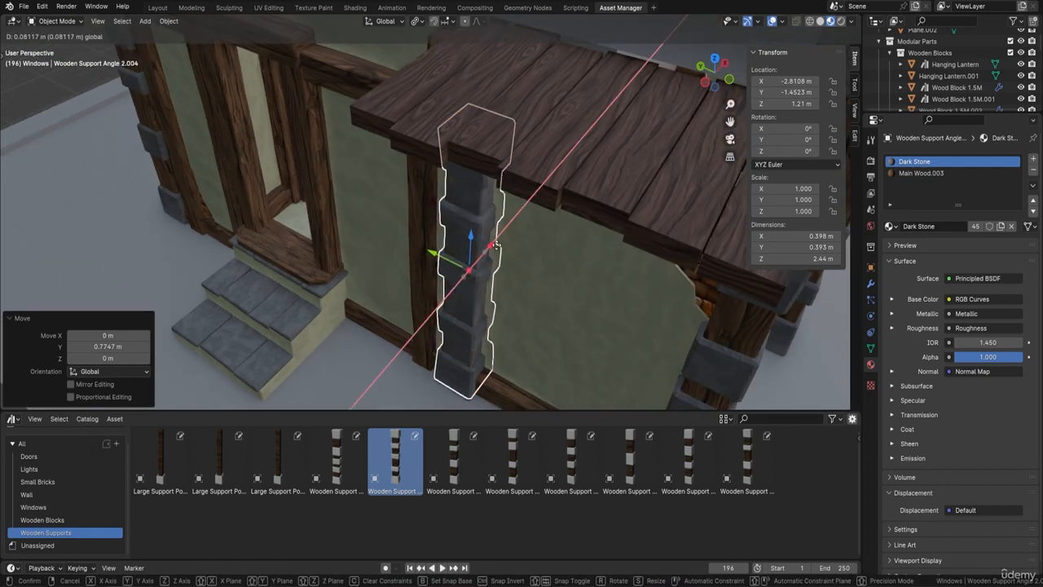
{"action": "left_click", "coordinate": [487, 239]}
{"action": "key", "text": "Delete"}
{"action": "scroll", "coordinate": [488, 236], "scroll_direction": "down", "scroll_amount": 6}
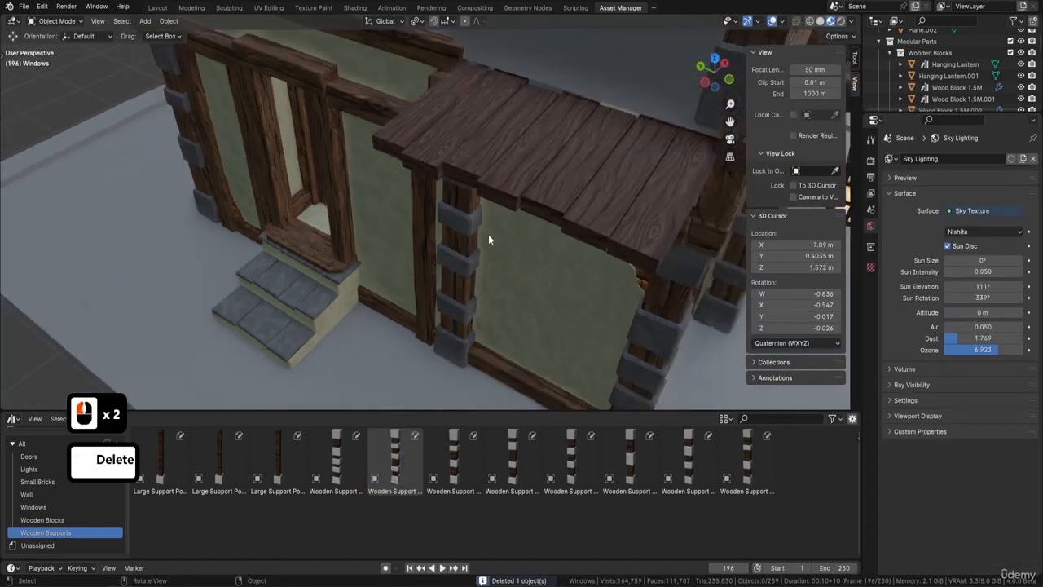
Add a Wooden Support Straight 1 asset in front of the house and move it about 4.05 m along Y past the door.
{"action": "middle_click_drag", "start_coordinate": [528, 224], "coordinate": [500, 255], "text": "shift"}
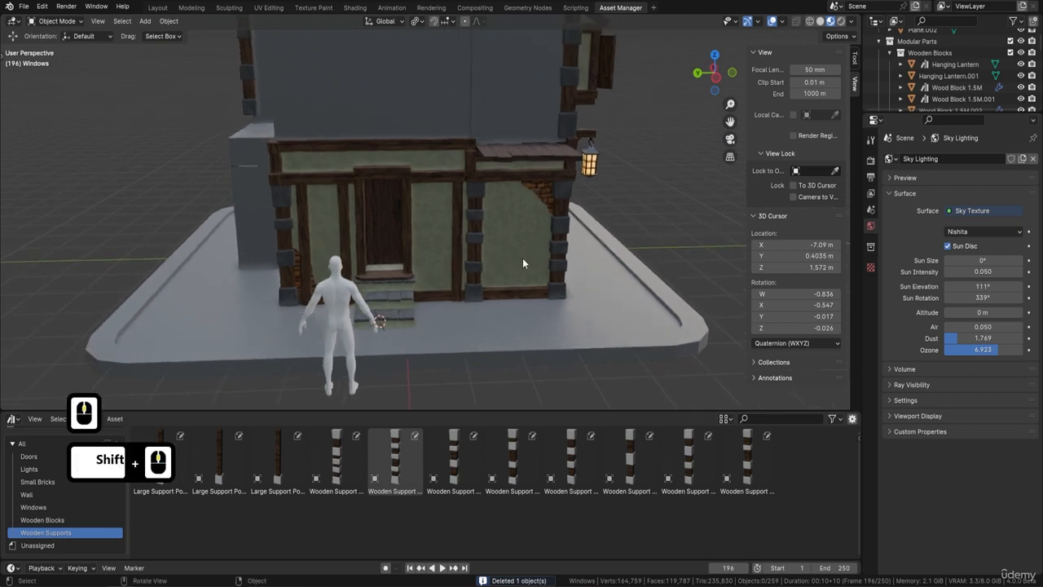
{"action": "scroll", "coordinate": [531, 302], "scroll_direction": "down", "scroll_amount": 1}
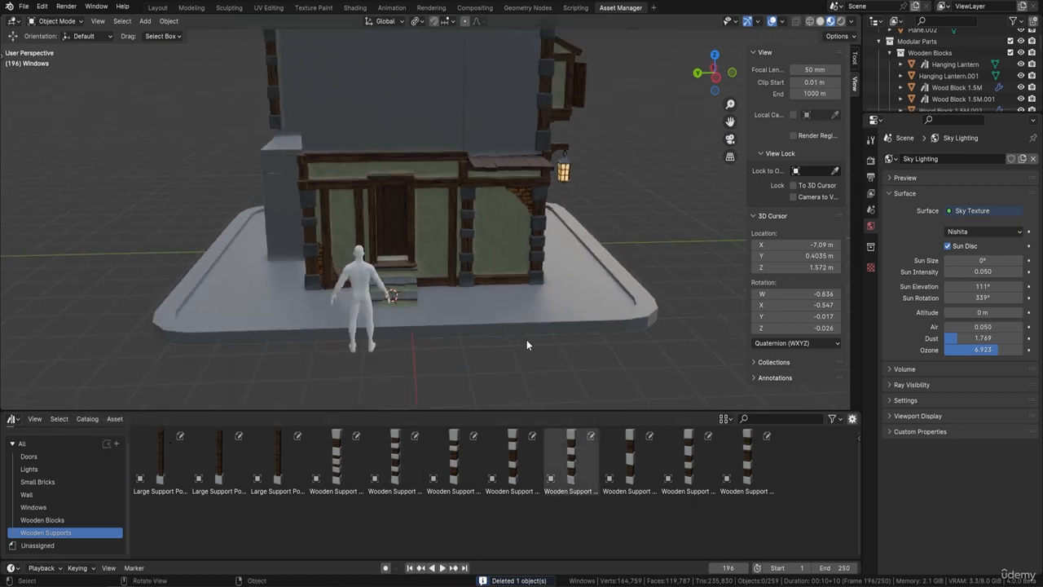
{"action": "middle_click_drag", "start_coordinate": [526, 339], "coordinate": [533, 363], "text": "shift"}
{"action": "left_click_drag", "start_coordinate": [570, 460], "coordinate": [519, 327]}
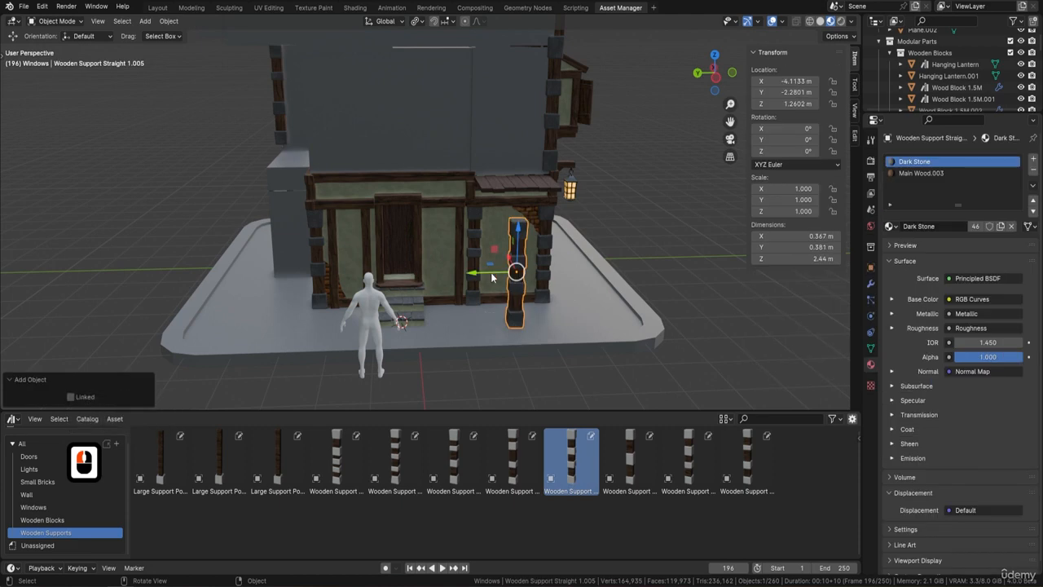
{"action": "left_click_drag", "start_coordinate": [491, 277], "coordinate": [320, 278]}
{"action": "scroll", "coordinate": [389, 273], "scroll_direction": "up", "scroll_amount": 3}
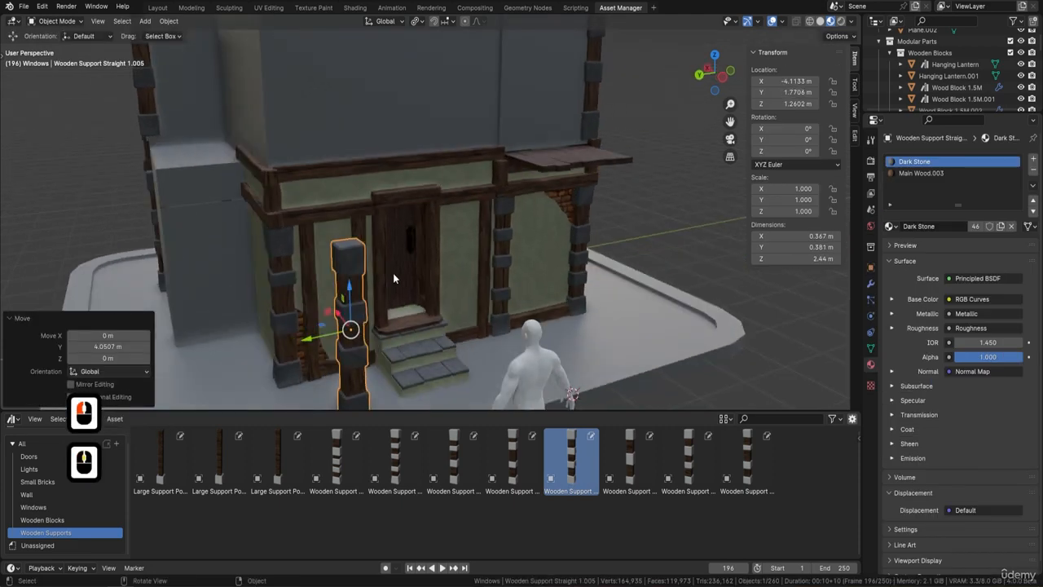
Try a Wooden Support Straight 2 asset beside the lantern corner of the house, and delete it.
{"action": "middle_click_drag", "start_coordinate": [393, 278], "coordinate": [503, 278], "text": "shift"}
{"action": "scroll", "coordinate": [601, 274], "scroll_direction": "down", "scroll_amount": 5}
{"action": "middle_click_drag", "start_coordinate": [602, 275], "coordinate": [583, 312]}
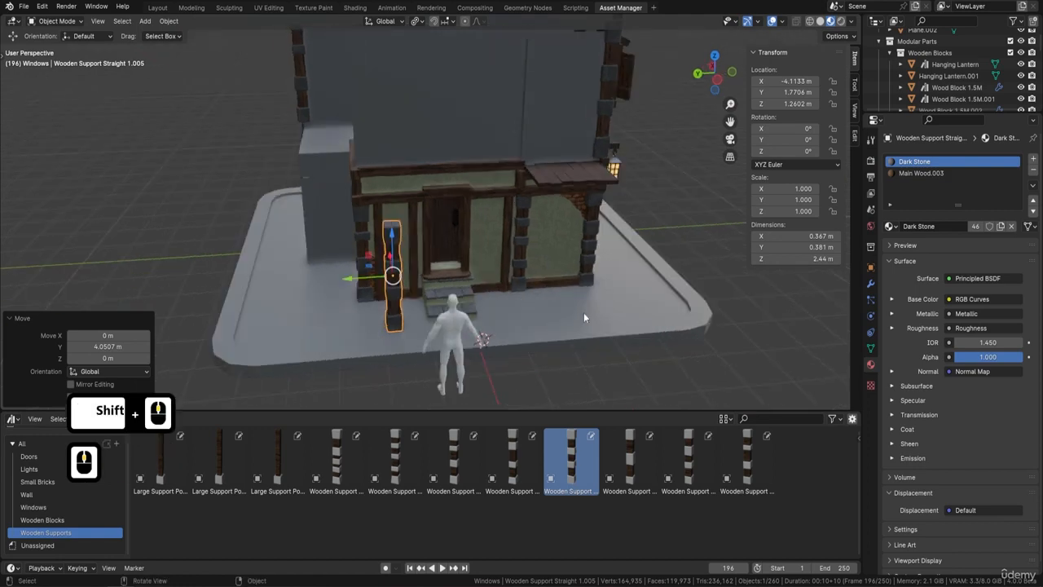
{"action": "left_click_drag", "start_coordinate": [629, 457], "coordinate": [601, 305]}
{"action": "middle_click_drag", "start_coordinate": [637, 249], "coordinate": [538, 124]}
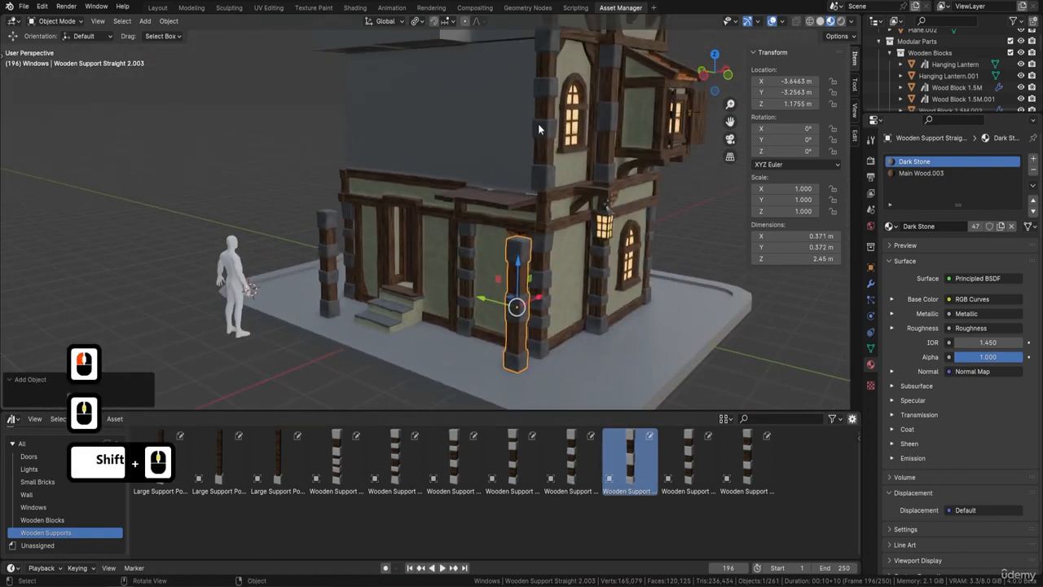
{"action": "key", "text": "Delete"}
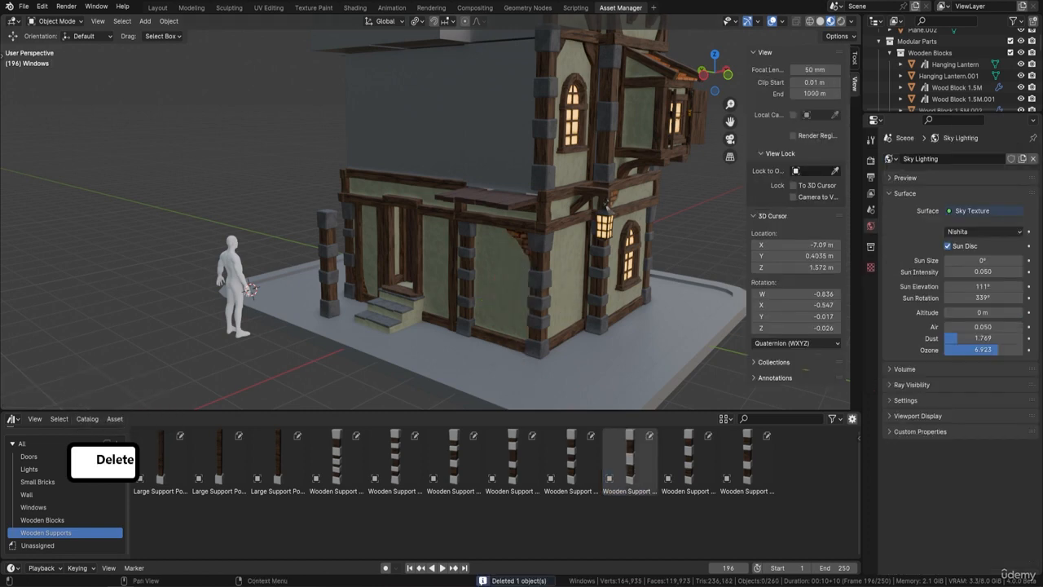
{"action": "left_click", "coordinate": [630, 461]}
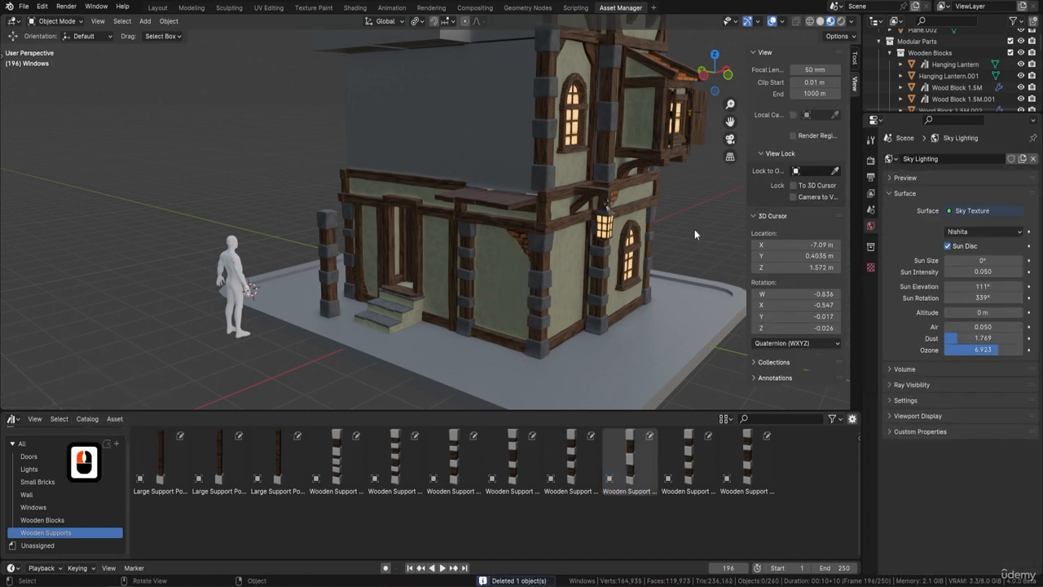
Select the newly placed straight support and move it about 1.43 m along X towards the ground-floor corner.
{"action": "left_click_drag", "start_coordinate": [328, 264], "coordinate": [416, 253]}
{"action": "middle_click_drag", "start_coordinate": [350, 261], "coordinate": [416, 253]}
{"action": "left_click_drag", "start_coordinate": [415, 254], "coordinate": [439, 273]}
{"action": "middle_click_drag", "start_coordinate": [415, 254], "coordinate": [440, 272]}
{"action": "left_click_drag", "start_coordinate": [440, 273], "coordinate": [445, 278]}
{"action": "middle_click_drag", "start_coordinate": [440, 273], "coordinate": [445, 278]}
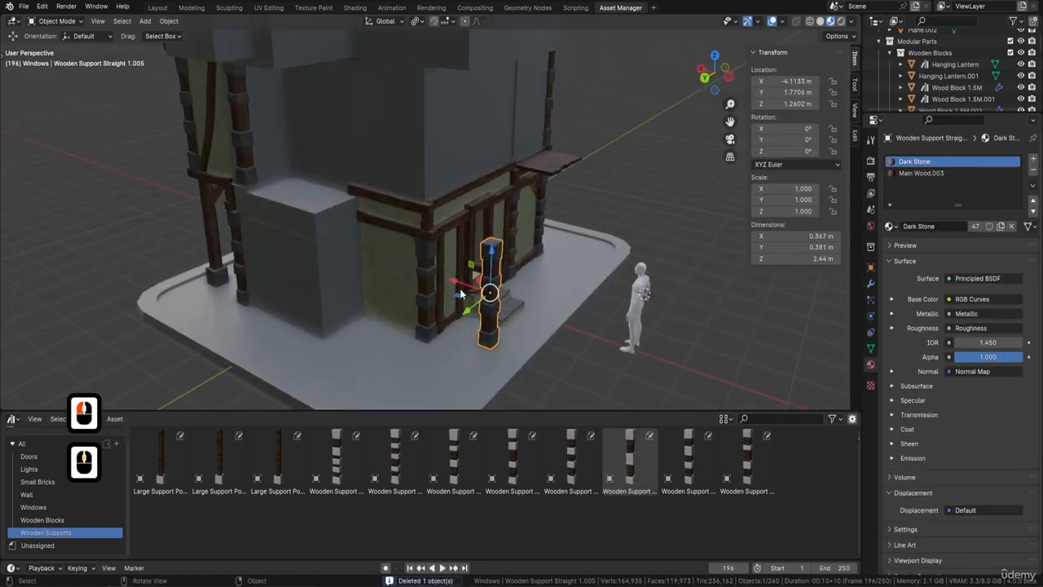
{"action": "left_click_drag", "start_coordinate": [445, 278], "coordinate": [420, 283]}
{"action": "scroll", "coordinate": [420, 284], "scroll_direction": "up", "scroll_amount": 4}
{"action": "middle_click_drag", "start_coordinate": [420, 284], "coordinate": [472, 286], "text": "shift"}
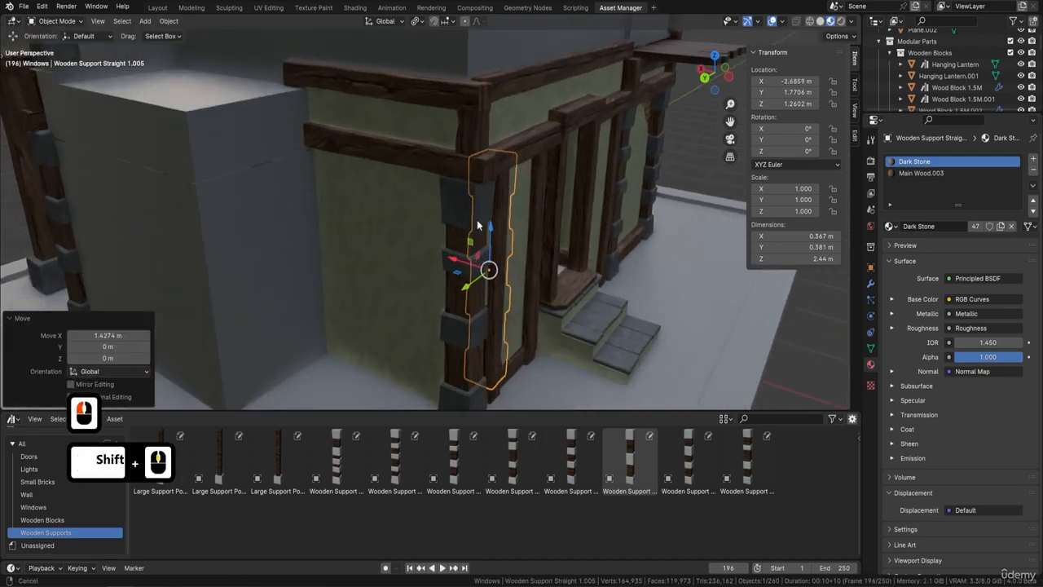
Align the straight support with the existing corner support, shifting it about 0.61 m along Y and -0.12 m along X.
{"action": "left_click_drag", "start_coordinate": [472, 287], "coordinate": [439, 327]}
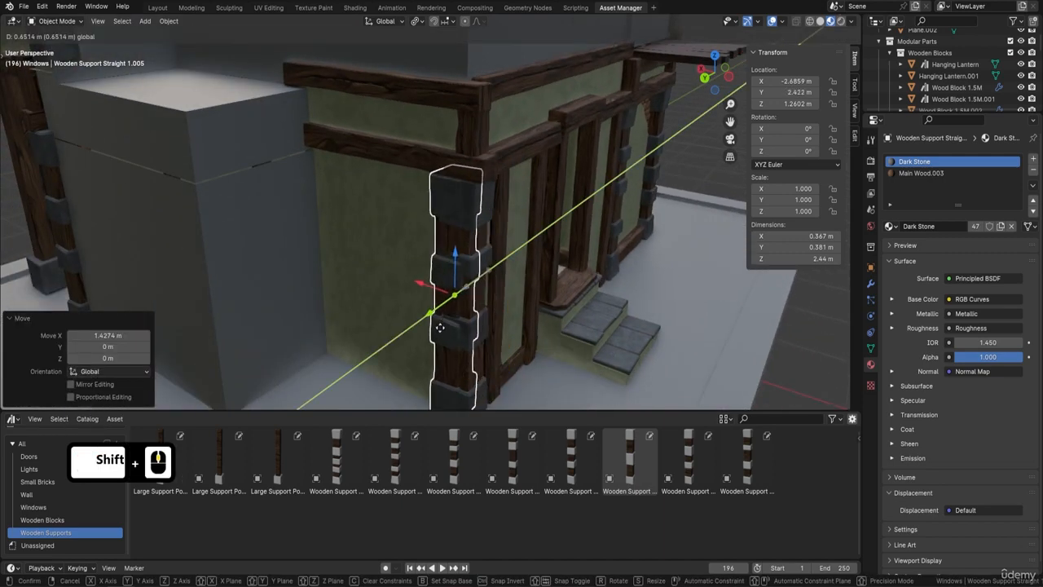
{"action": "left_click", "coordinate": [440, 327]}
{"action": "key", "text": "g"}
{"action": "key", "text": "x"}
{"action": "left_click", "coordinate": [492, 278]}
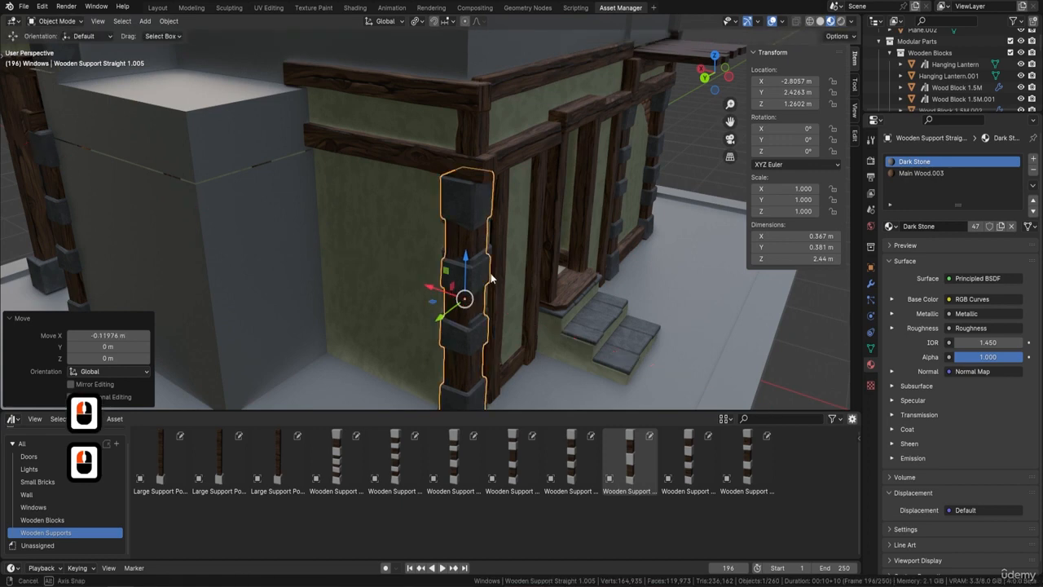
{"action": "middle_click_drag", "start_coordinate": [491, 278], "coordinate": [391, 285]}
{"action": "left_click_drag", "start_coordinate": [308, 292], "coordinate": [319, 290]}
{"action": "scroll", "coordinate": [319, 290], "scroll_direction": "down", "scroll_amount": 3}
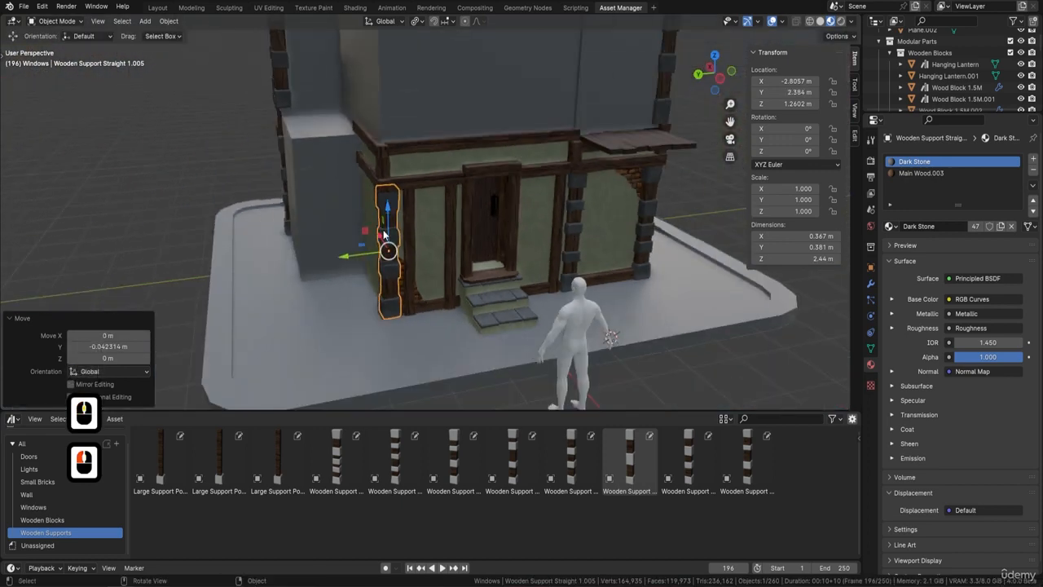
Raise the support about 3.31 m onto the upper-floor corner and scale it to about 1.113 along Z.
{"action": "middle_click_drag", "start_coordinate": [320, 290], "coordinate": [430, 221], "text": "shift"}
{"action": "left_click_drag", "start_coordinate": [424, 277], "coordinate": [425, 76]}
{"action": "middle_click_drag", "start_coordinate": [483, 103], "coordinate": [488, 196], "text": "shift"}
{"action": "key", "text": "s"}
{"action": "key", "text": "z"}
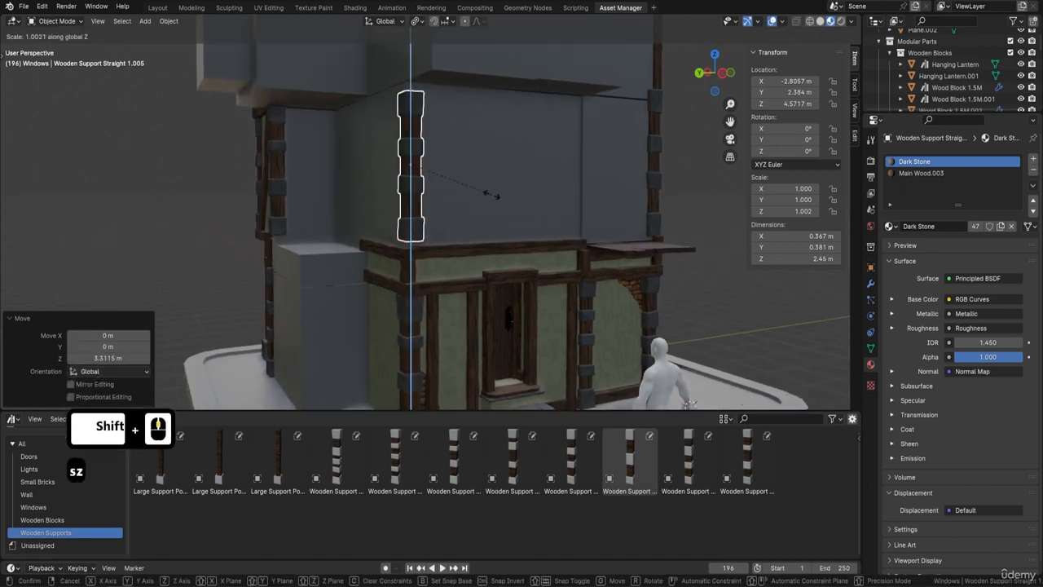
{"action": "left_click", "coordinate": [500, 201]}
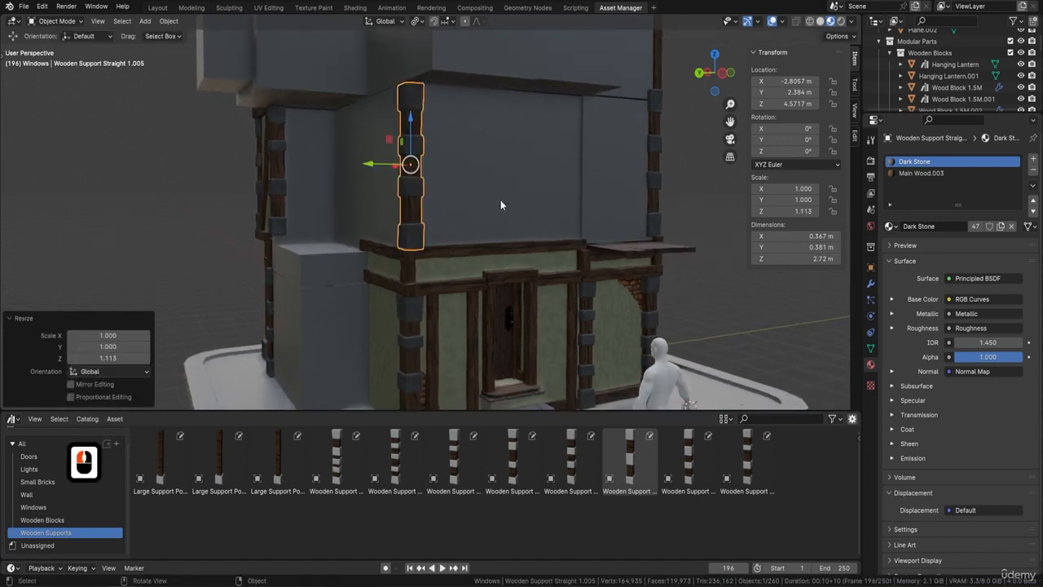
Shift the upper-floor corner support about 0.04 m along X so it sits into the wall corner.
{"action": "middle_click_drag", "start_coordinate": [447, 148], "coordinate": [381, 191]}
{"action": "key", "text": "g"}
{"action": "key", "text": "x"}
{"action": "left_click", "coordinate": [419, 169]}
{"action": "key", "text": "g"}
{"action": "key", "text": "x"}
{"action": "left_click", "coordinate": [391, 108]}
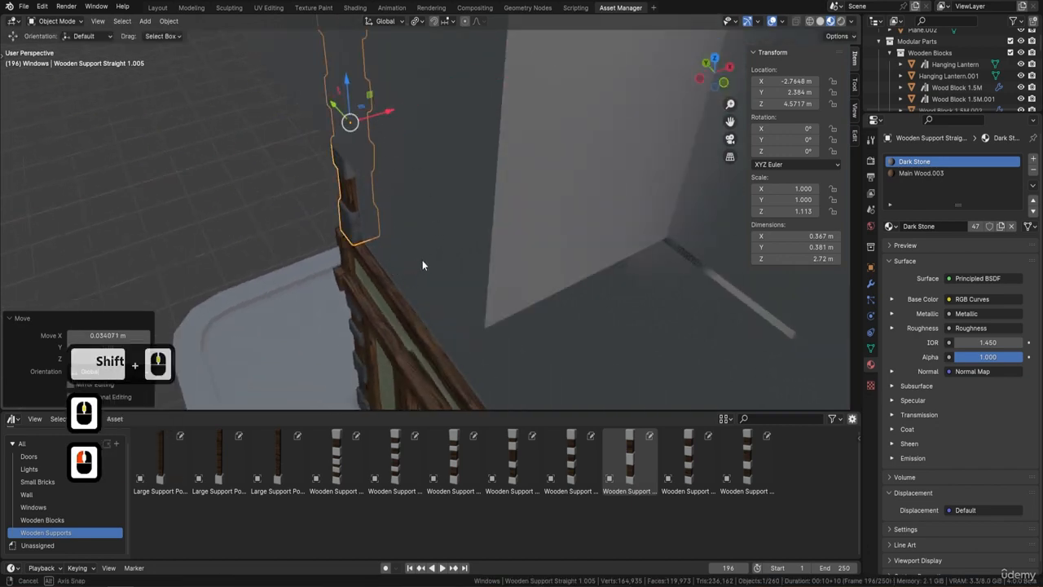
Select the long horizontal beam above the door and move it about -0.037 m along X, out from the wall.
{"action": "middle_click_drag", "start_coordinate": [422, 260], "coordinate": [524, 230]}
{"action": "left_click", "coordinate": [523, 227]}
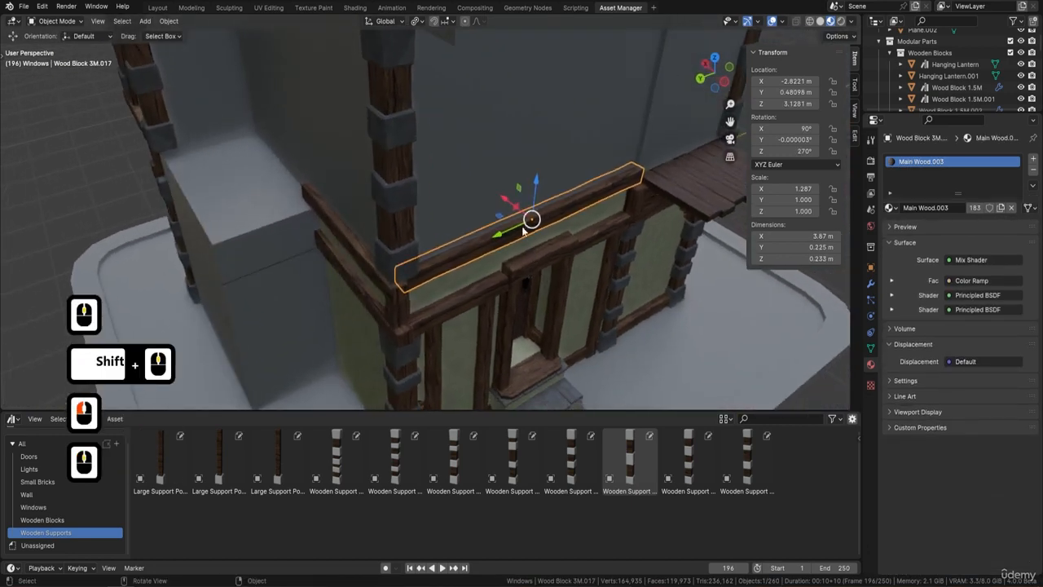
{"action": "key", "text": "g"}
{"action": "key", "text": "x"}
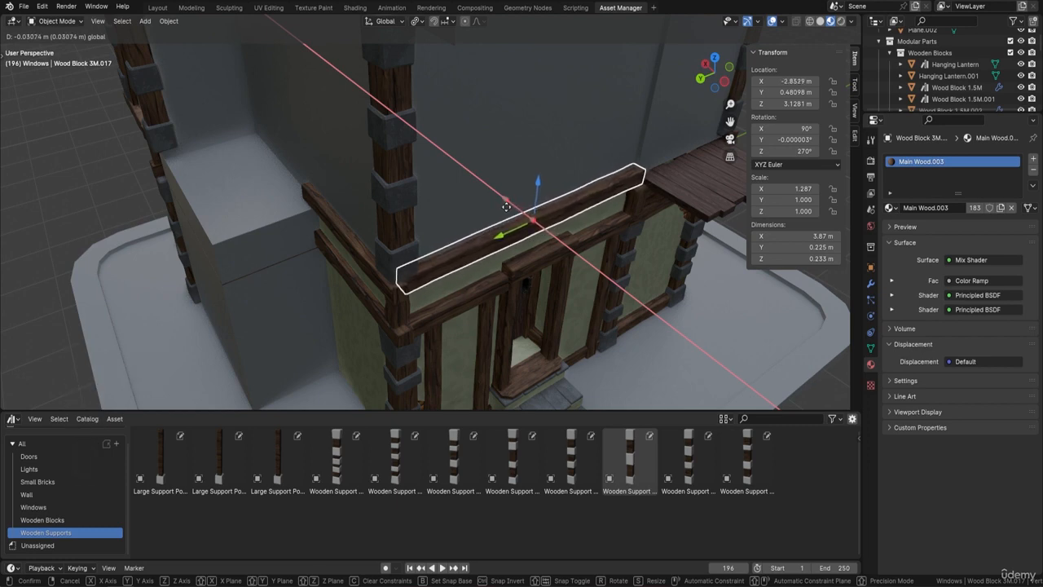
{"action": "left_click", "coordinate": [507, 207]}
{"action": "middle_click_drag", "start_coordinate": [506, 207], "coordinate": [501, 151]}
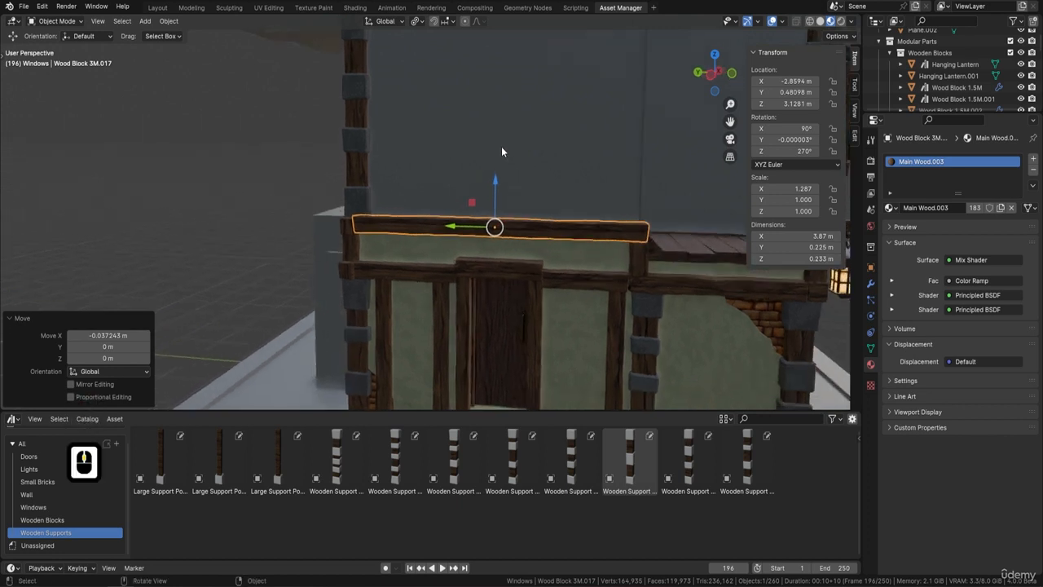
Duplicate the long beam above the door in place and rotate the copy 90° about X so it stands upright.
{"action": "middle_click_drag", "start_coordinate": [637, 163], "coordinate": [575, 254], "text": "shift"}
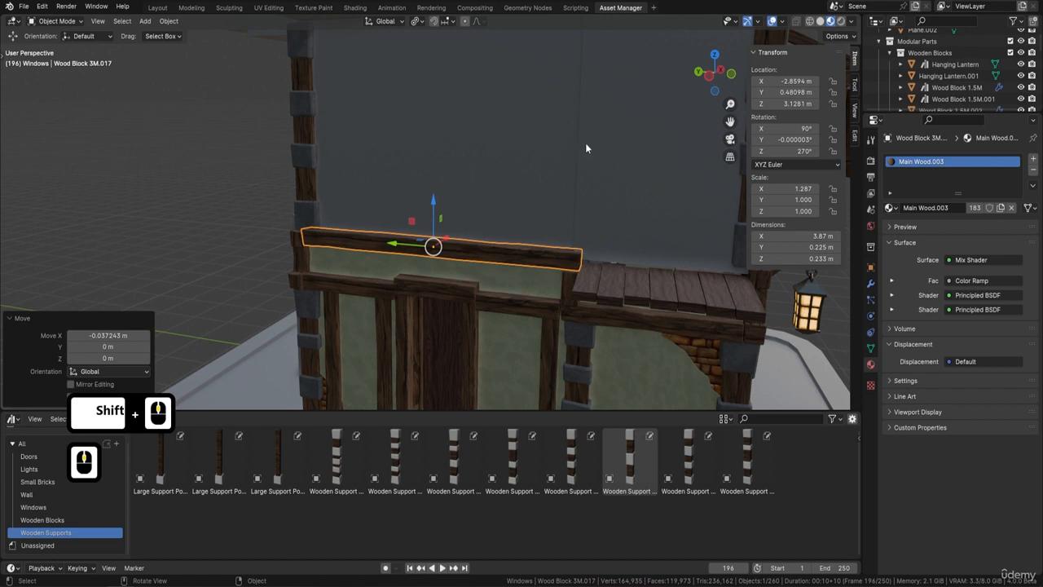
{"action": "middle_click_drag", "start_coordinate": [585, 148], "coordinate": [456, 264], "text": "shift"}
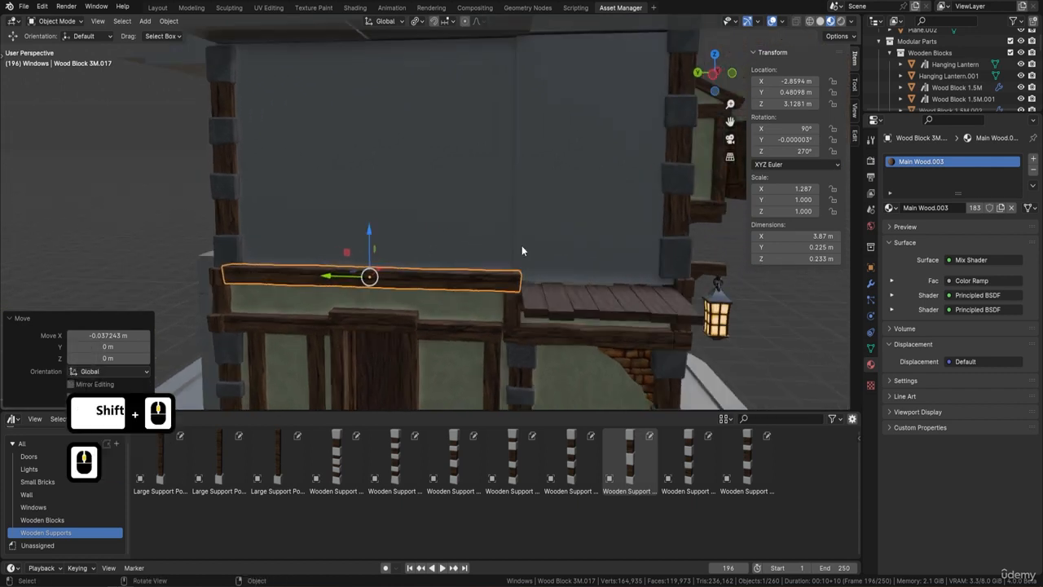
{"action": "key", "text": "shift+d"}
{"action": "key", "text": "Return"}
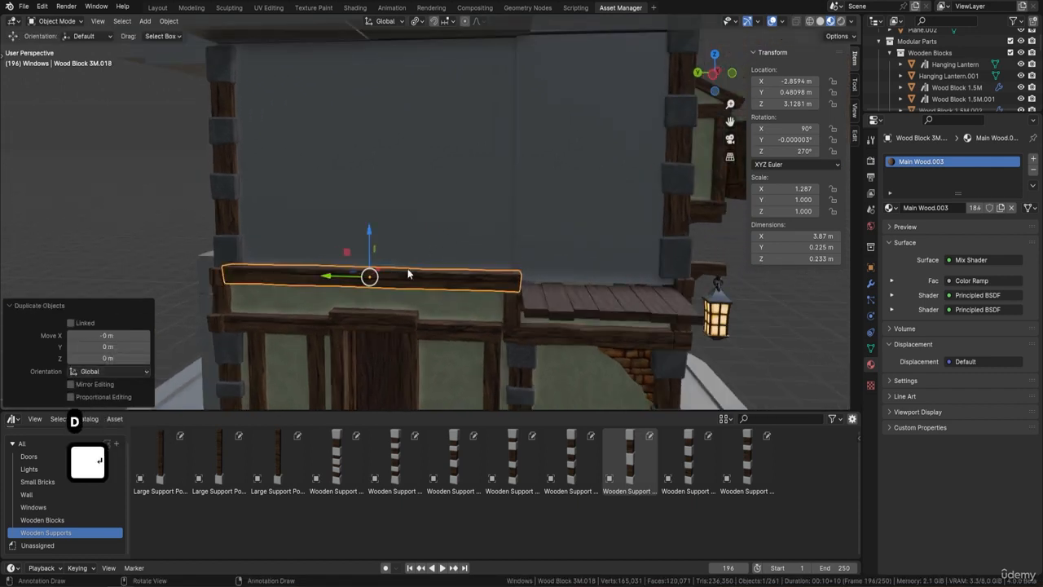
{"action": "key", "text": "r"}
{"action": "key", "text": "y"}
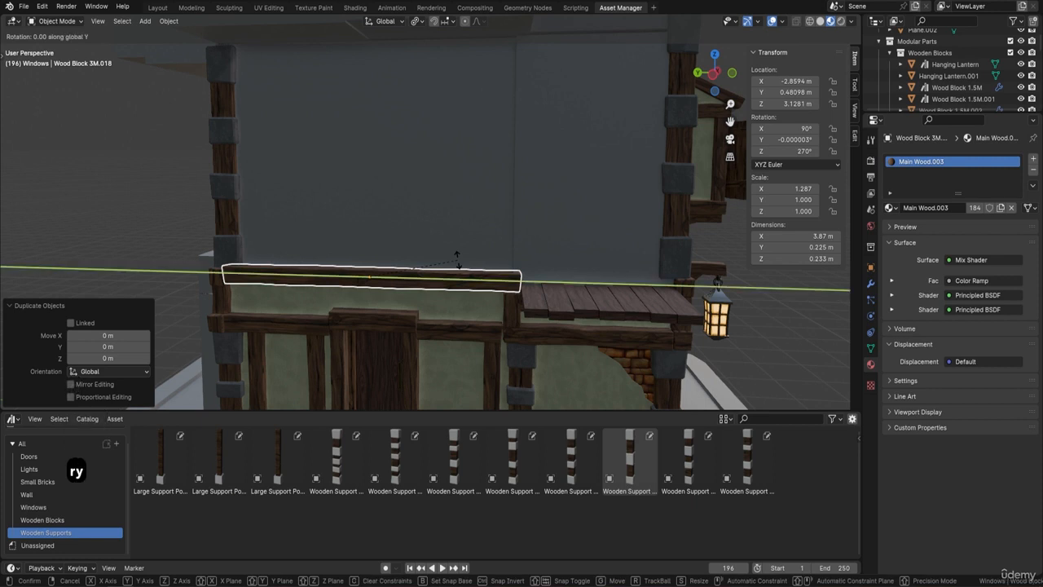
{"action": "key", "text": "x"}
{"action": "key", "text": "9"}
{"action": "key", "text": "0"}
{"action": "key", "text": "Return"}
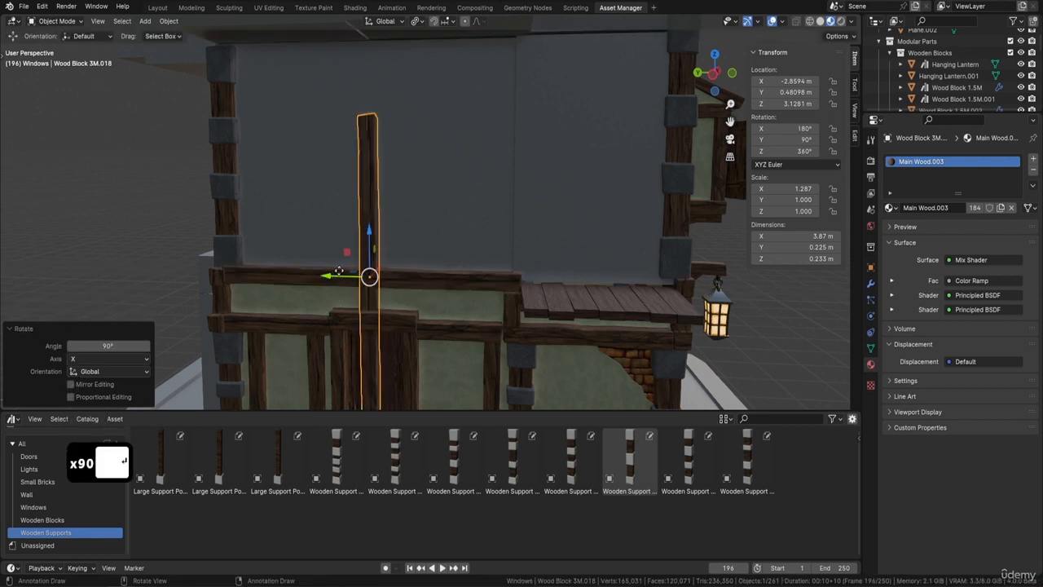
Move the upright beam about -1.88 m along Y to the wall seam and raise it about 1.18 m along Z.
{"action": "left_click_drag", "start_coordinate": [338, 270], "coordinate": [515, 212]}
{"action": "middle_click_drag", "start_coordinate": [515, 211], "coordinate": [521, 245], "text": "shift"}
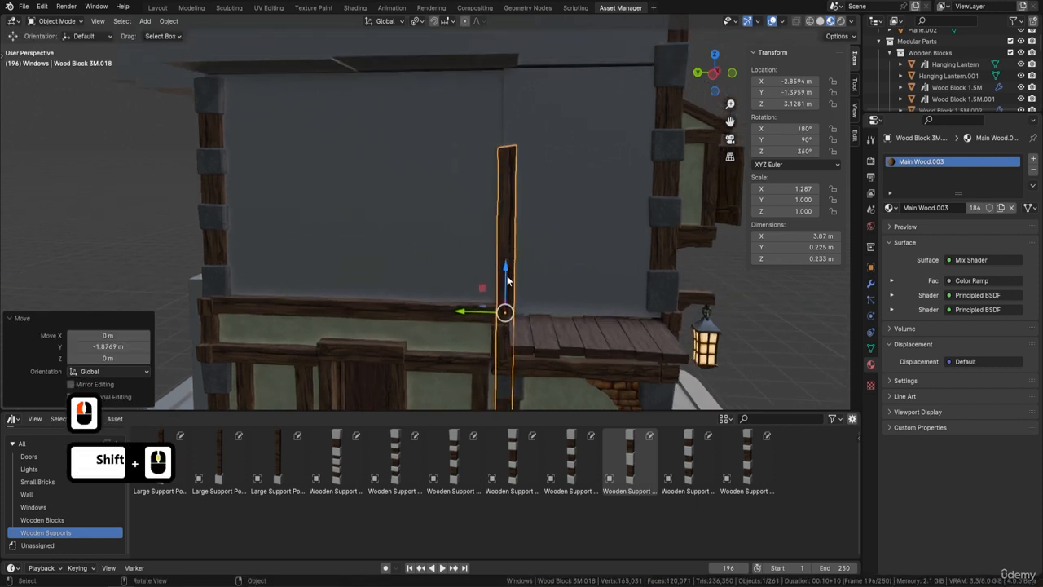
{"action": "left_click_drag", "start_coordinate": [506, 275], "coordinate": [506, 175]}
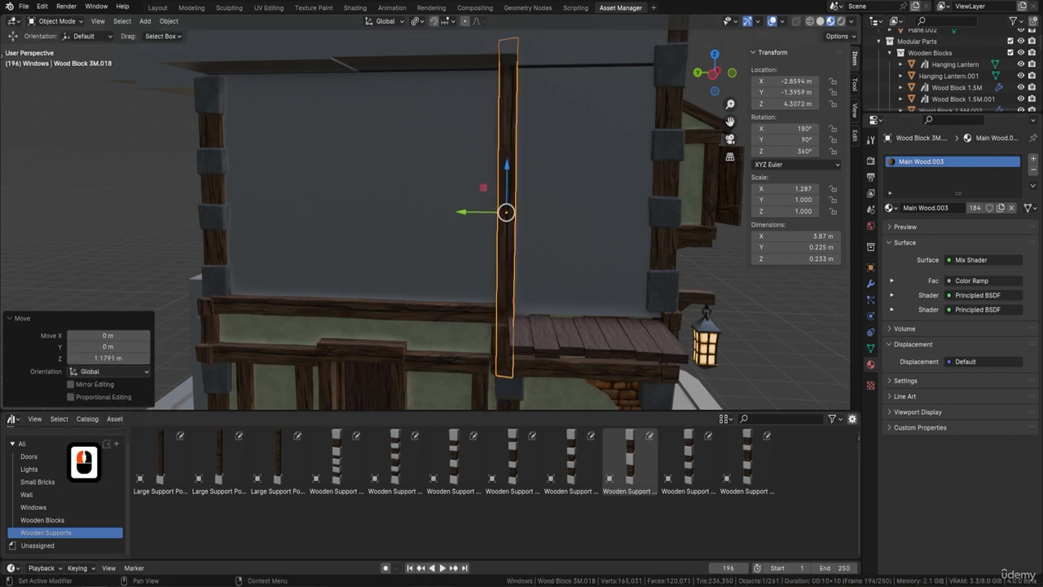
Shorten the upright beam at the wall seam to about 2.76 m along Z and raise it about 0.28 m beneath the overhang.
{"action": "middle_click_drag", "start_coordinate": [708, 115], "coordinate": [470, 127]}
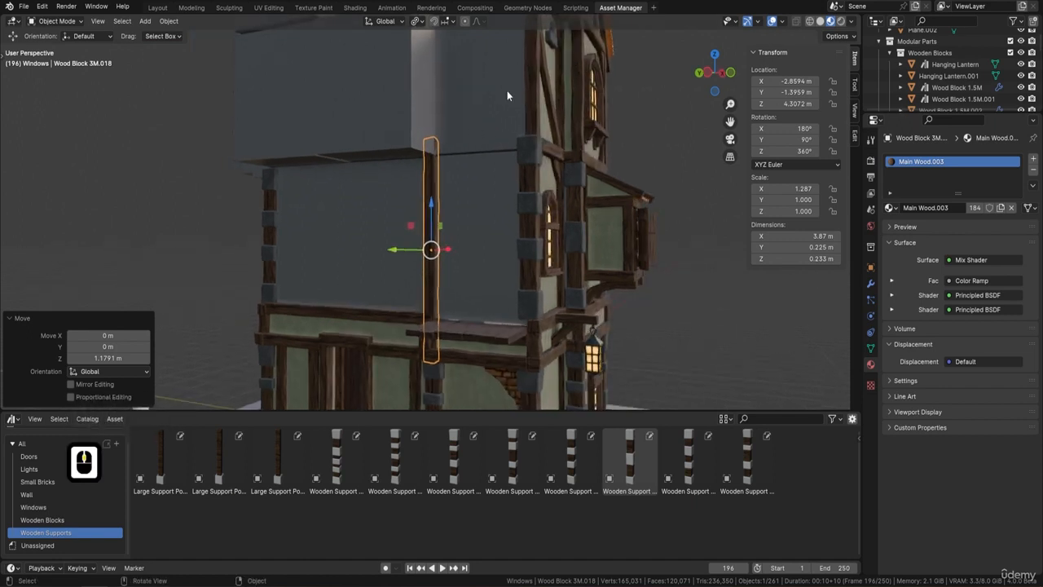
{"action": "middle_click_drag", "start_coordinate": [506, 92], "coordinate": [490, 188]}
{"action": "scroll", "coordinate": [499, 212], "scroll_direction": "up", "scroll_amount": 2}
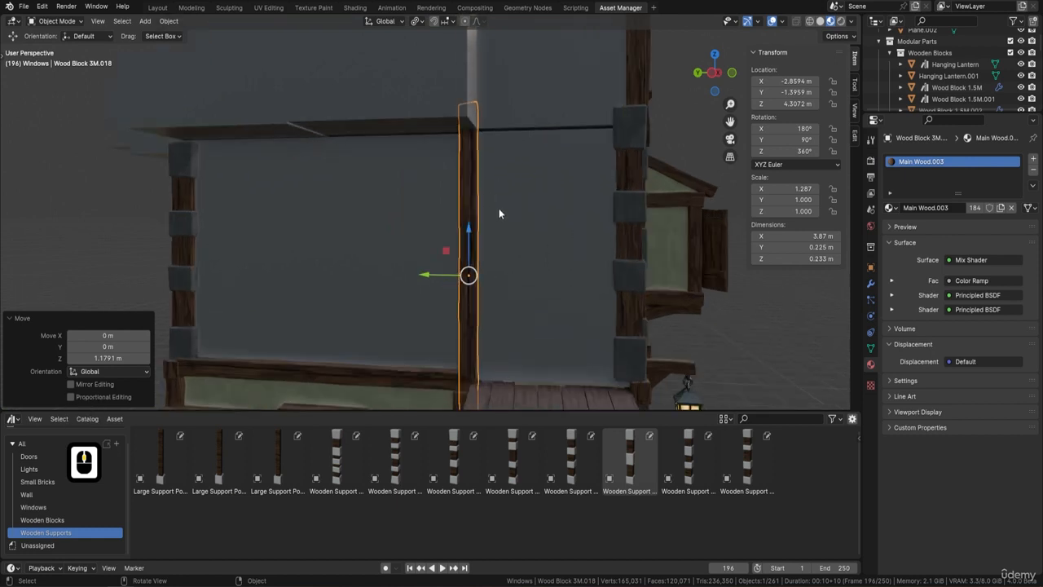
{"action": "key", "text": "s"}
{"action": "key", "text": "z"}
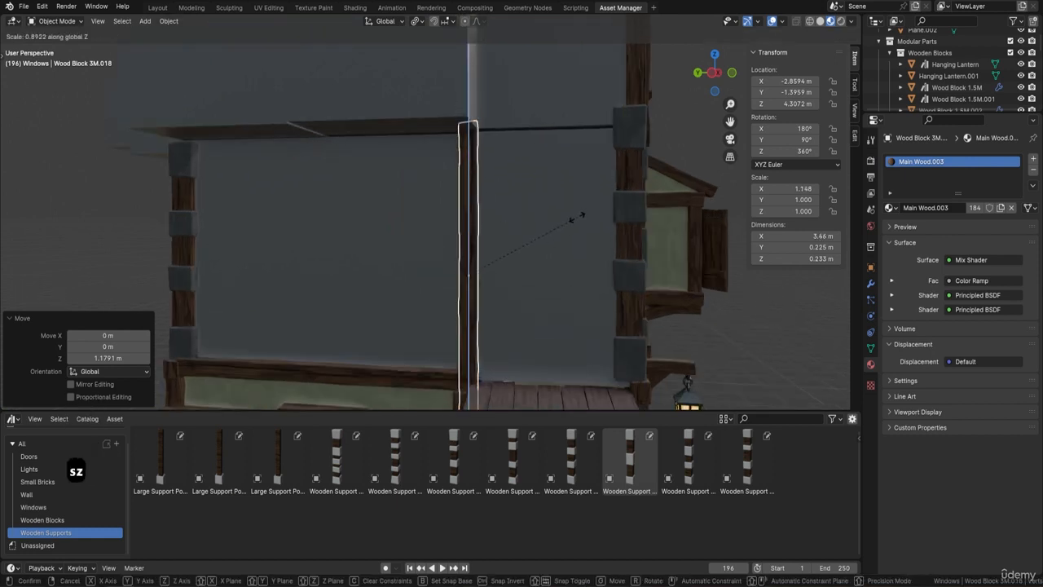
{"action": "left_click", "coordinate": [555, 226]}
{"action": "left_click_drag", "start_coordinate": [469, 229], "coordinate": [472, 207]}
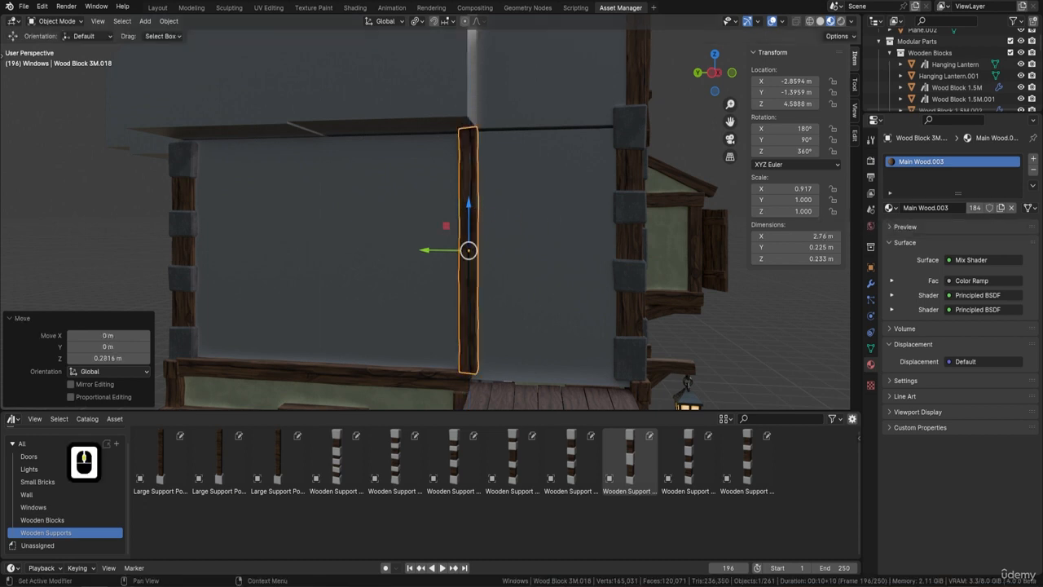
Move the side face of the overhanging top-storey block about -0.23 m along Y so it extends past the upright beam.
{"action": "middle_click_drag", "start_coordinate": [675, 144], "coordinate": [426, 133]}
{"action": "left_click", "coordinate": [384, 164]}
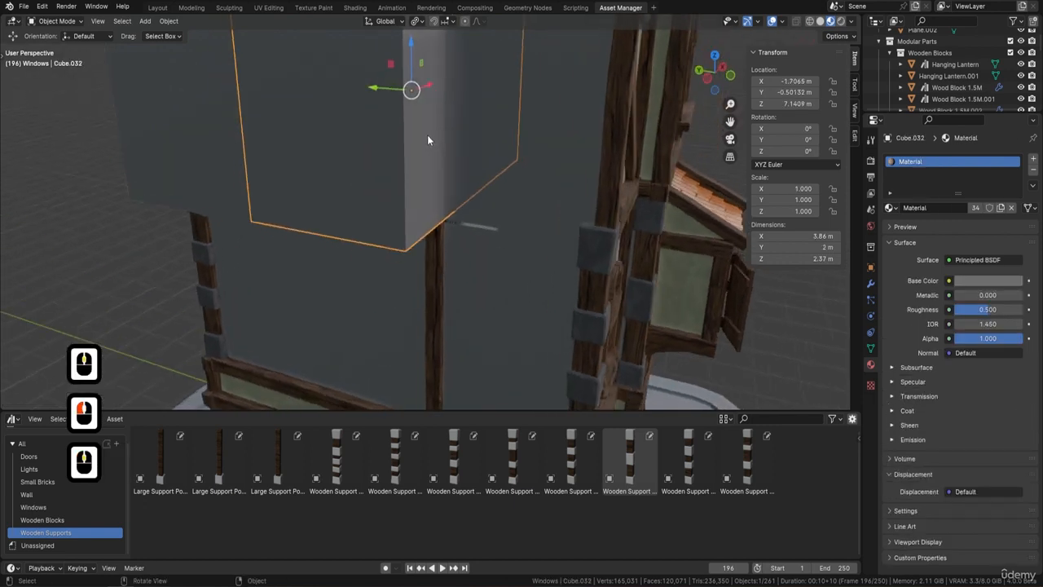
{"action": "key", "text": "Tab"}
{"action": "left_click", "coordinate": [427, 123]}
{"action": "left_click_drag", "start_coordinate": [440, 129], "coordinate": [444, 137]}
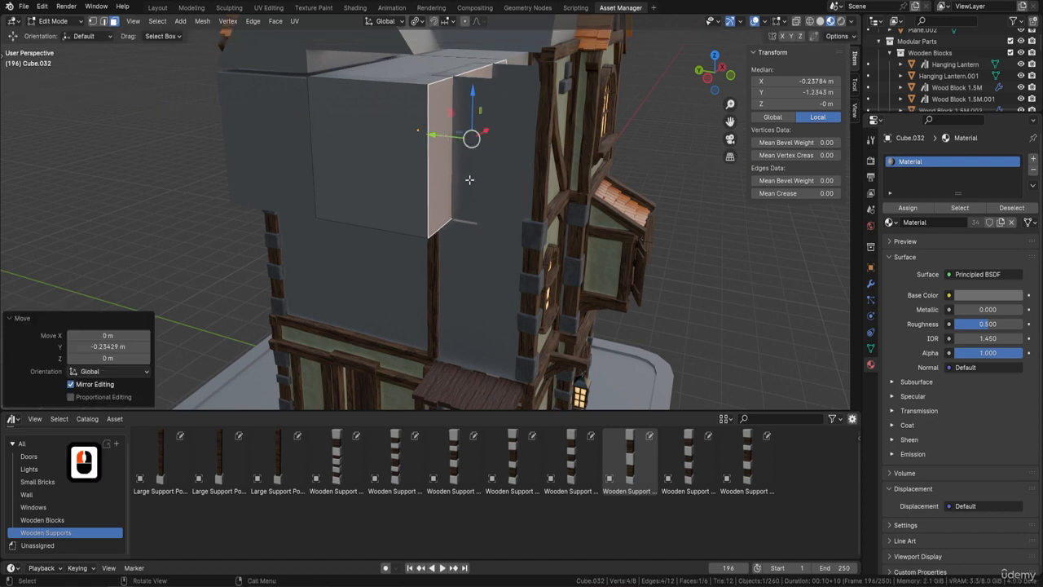
{"action": "middle_click_drag", "start_coordinate": [467, 179], "coordinate": [470, 210]}
{"action": "scroll", "coordinate": [477, 219], "scroll_direction": "up", "scroll_amount": 3}
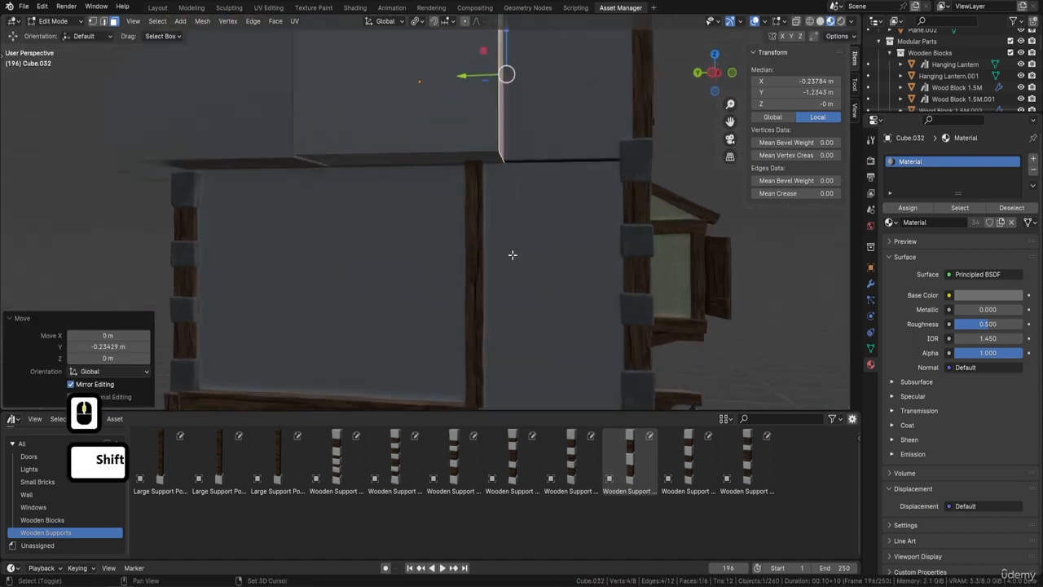
{"action": "middle_click_drag", "start_coordinate": [512, 253], "coordinate": [499, 197], "text": "shift"}
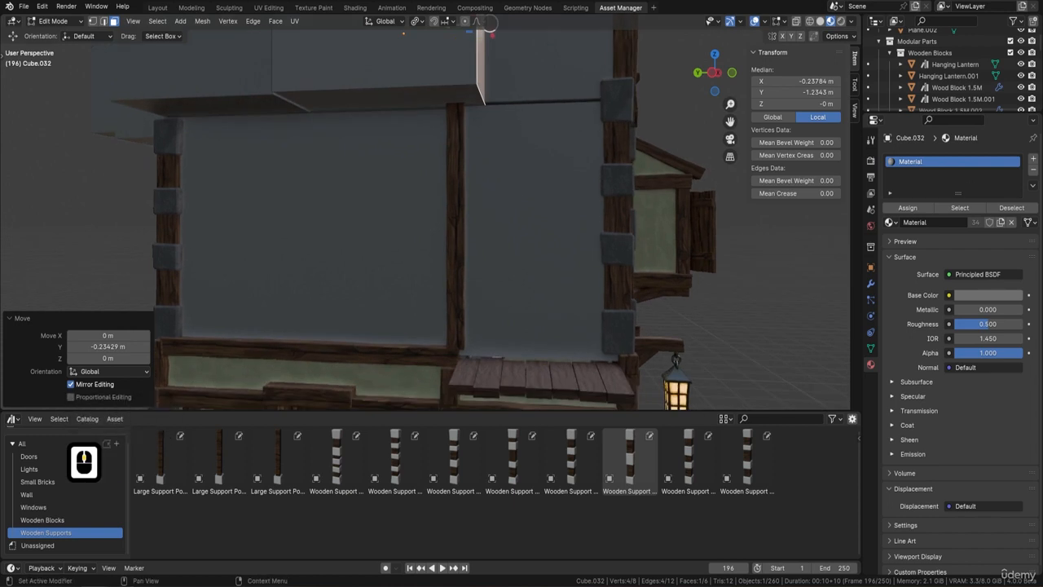
{"action": "middle_click_drag", "start_coordinate": [523, 254], "coordinate": [516, 275]}
{"action": "middle_click_drag", "start_coordinate": [517, 275], "coordinate": [518, 291]}
{"action": "key", "text": "Tab"}
Thicken the plank canopy beside the door by a factor of about 1.21 along Z and lower it slightly.
{"action": "left_click", "coordinate": [497, 283]}
{"action": "scroll", "coordinate": [497, 283], "scroll_direction": "up", "scroll_amount": 3}
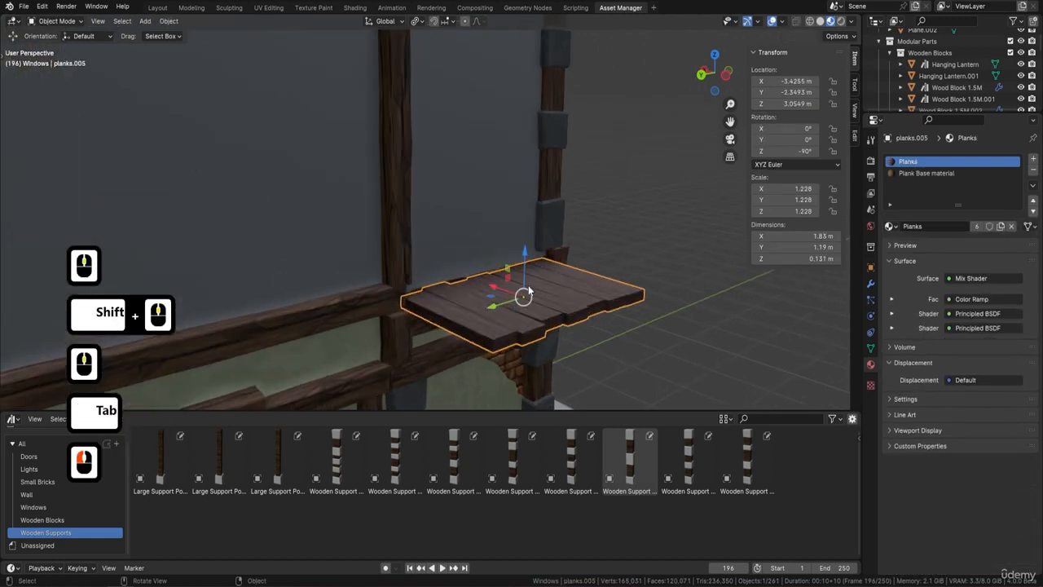
{"action": "left_click", "coordinate": [870, 285]}
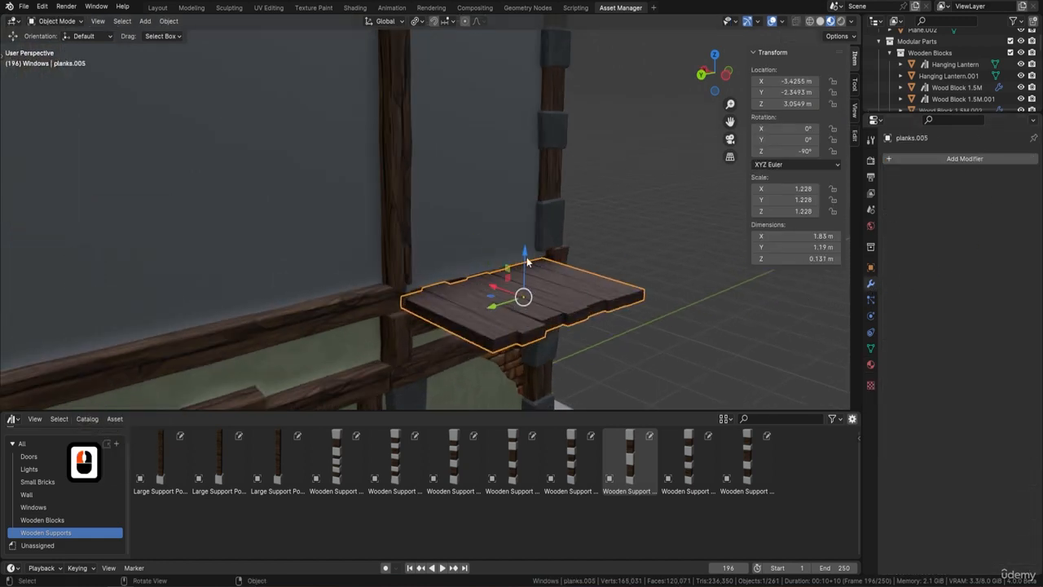
{"action": "middle_click_drag", "start_coordinate": [527, 261], "coordinate": [526, 253]}
{"action": "key", "text": "s"}
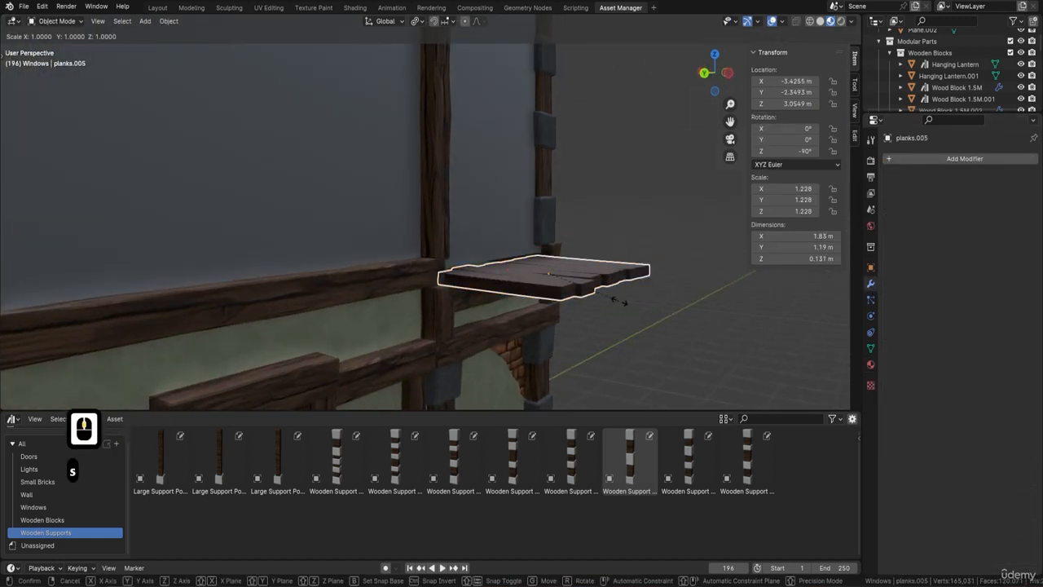
{"action": "key", "text": "z"}
{"action": "left_click", "coordinate": [632, 311]}
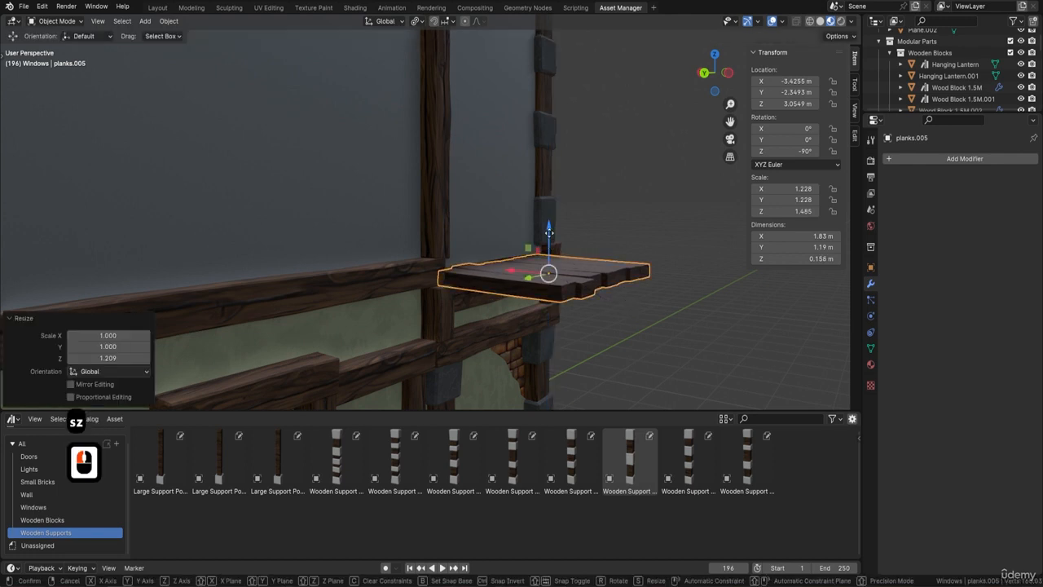
{"action": "left_click_drag", "start_coordinate": [550, 231], "coordinate": [550, 235]}
Extend the canopy-side end of the long beam above the door along Y, bringing the beam's length to about 3.95 m.
{"action": "middle_click_drag", "start_coordinate": [550, 234], "coordinate": [462, 255]}
{"action": "scroll", "coordinate": [414, 286], "scroll_direction": "up", "scroll_amount": 2}
{"action": "middle_click_drag", "start_coordinate": [464, 252], "coordinate": [470, 238]}
{"action": "left_click", "coordinate": [412, 282]}
{"action": "middle_click_drag", "start_coordinate": [412, 283], "coordinate": [387, 275]}
{"action": "key", "text": "Tab"}
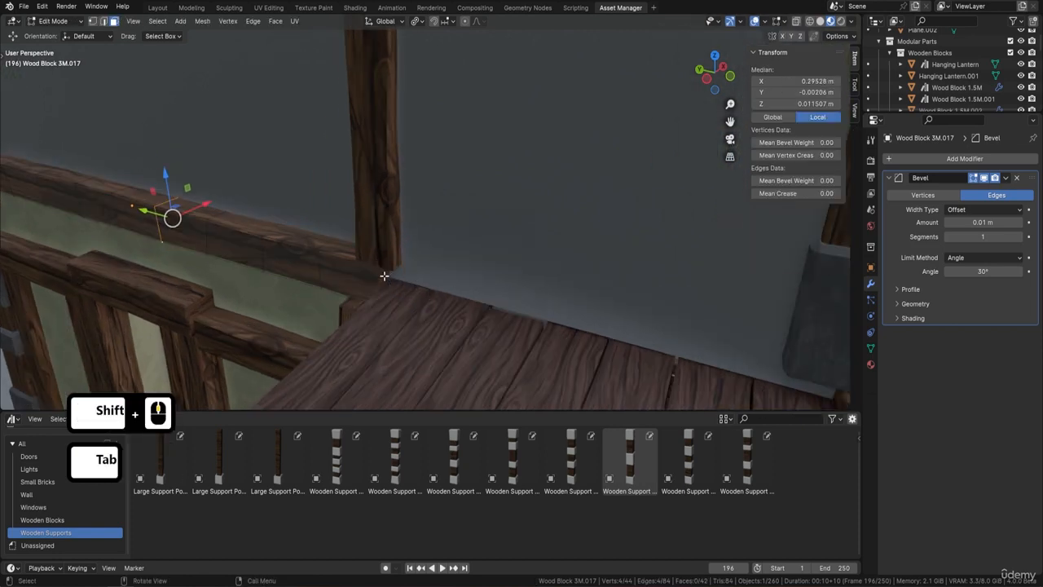
{"action": "left_click", "coordinate": [388, 273]}
{"action": "mouse_move", "coordinate": [388, 273]}
{"action": "left_mouse_down"}
{"action": "mouse_move", "coordinate": [371, 271]}
{"action": "mouse_move", "coordinate": [383, 273]}
{"action": "left_mouse_up"}
{"action": "key", "text": "Tab"}
{"action": "middle_click_drag", "start_coordinate": [383, 274], "coordinate": [510, 242]}
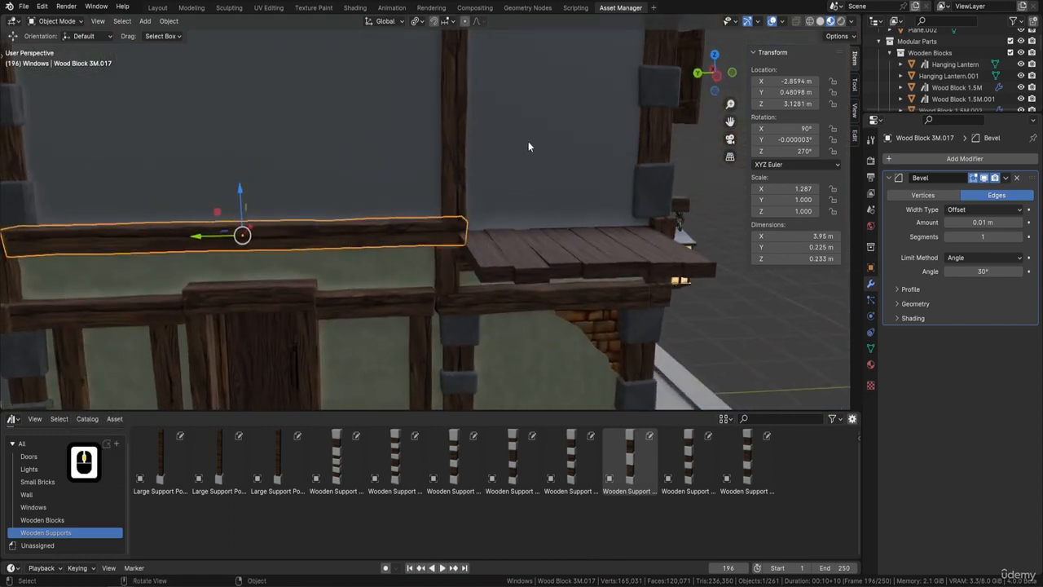
Rotate the upright beam at the wall seam 90° about Z.
{"action": "scroll", "coordinate": [514, 156], "scroll_direction": "down", "scroll_amount": 4}
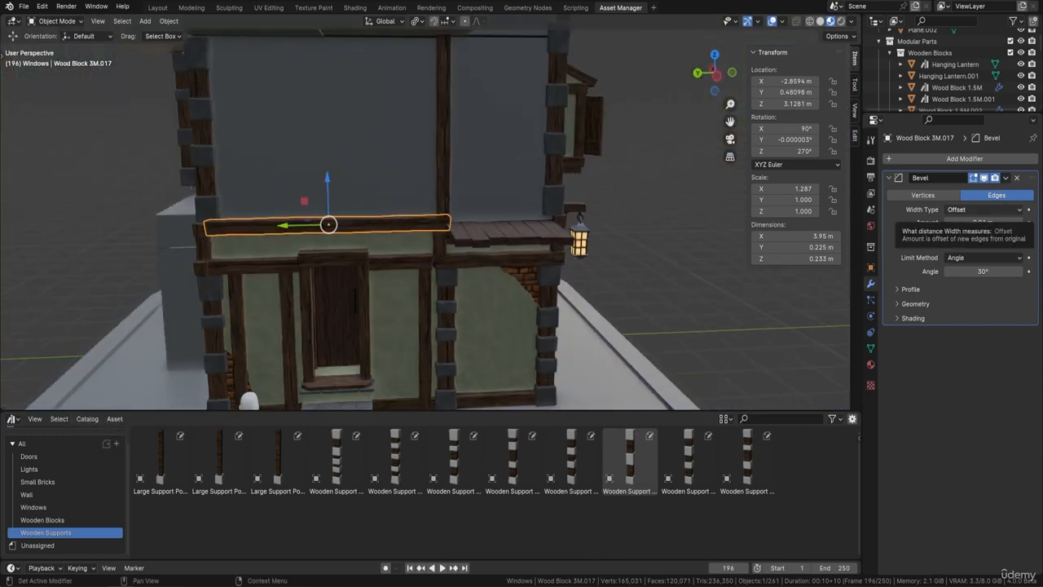
{"action": "middle_click_drag", "start_coordinate": [961, 213], "coordinate": [958, 217], "text": "shift"}
{"action": "middle_click", "coordinate": [958, 216]}
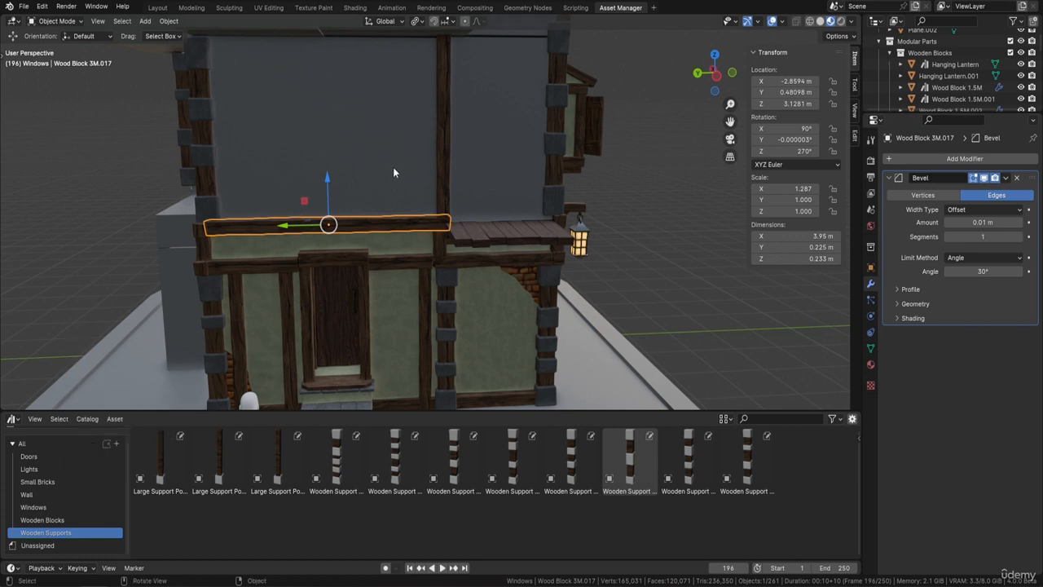
{"action": "middle_click_drag", "start_coordinate": [374, 160], "coordinate": [412, 243], "text": "shift"}
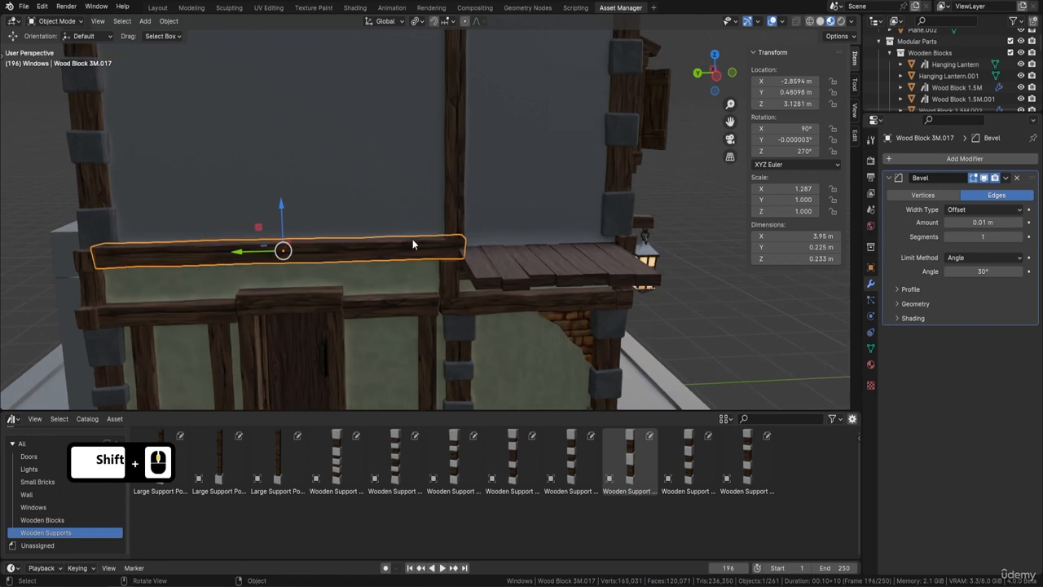
{"action": "left_click", "coordinate": [453, 193]}
{"action": "type", "text": "rz"}
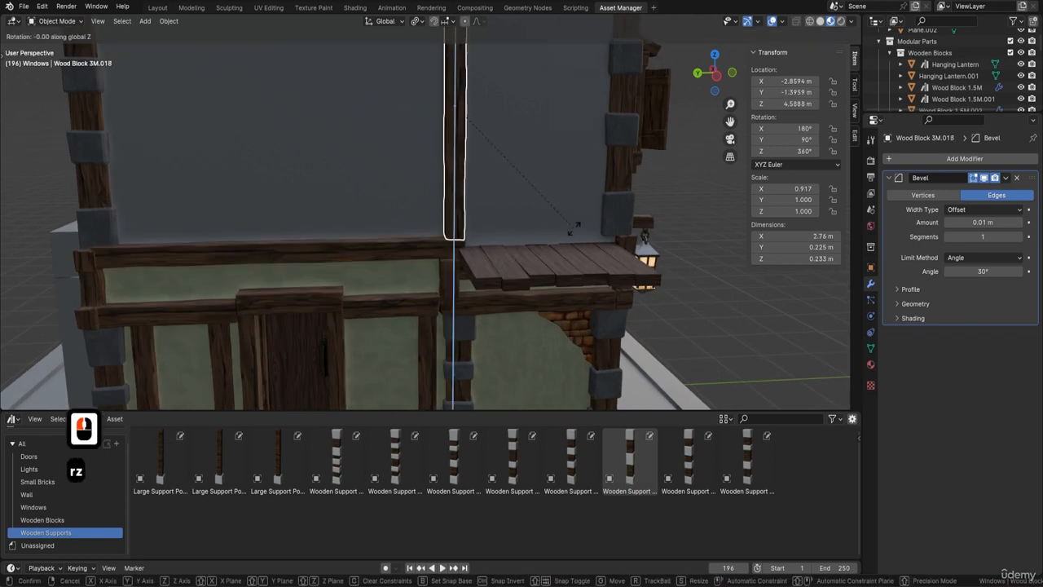
{"action": "type", "text": "90"}
{"action": "key", "text": "Return"}
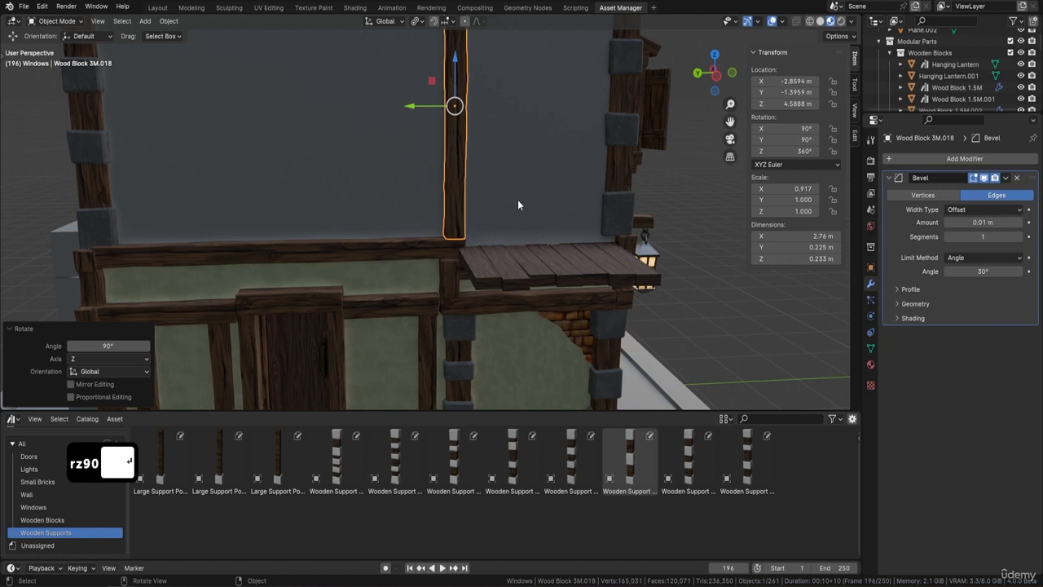
Place a copy of the upright beam about 1.91 m along Y, above the door, and rotate it 90° about Z.
{"action": "key", "text": "shift+d"}
{"action": "key", "text": "Return"}
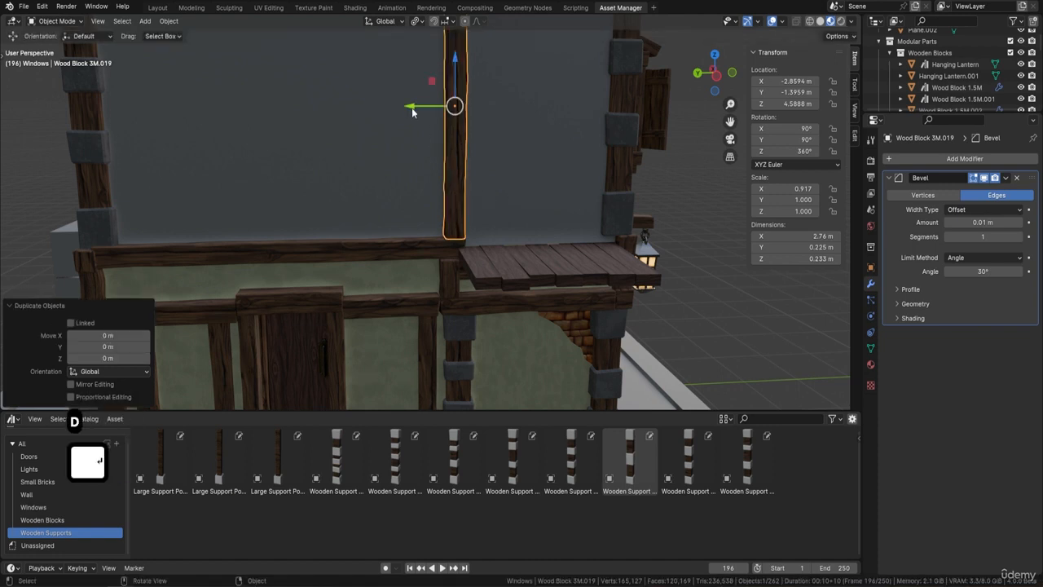
{"action": "left_click_drag", "start_coordinate": [412, 112], "coordinate": [227, 128]}
{"action": "scroll", "coordinate": [228, 129], "scroll_direction": "down", "scroll_amount": 5}
{"action": "middle_click_drag", "start_coordinate": [342, 196], "coordinate": [453, 211], "text": "shift"}
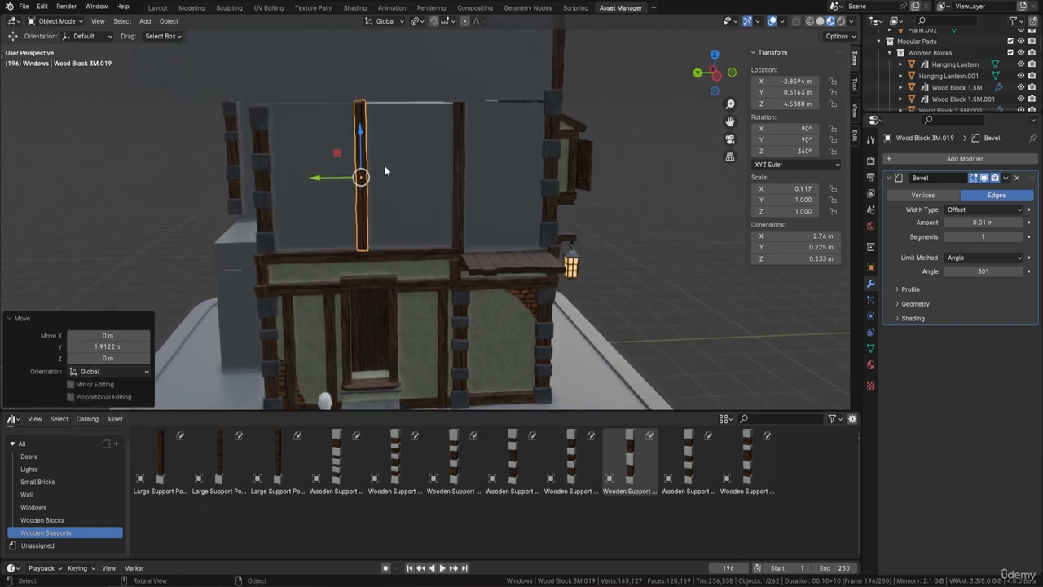
{"action": "type", "text": "rz"}
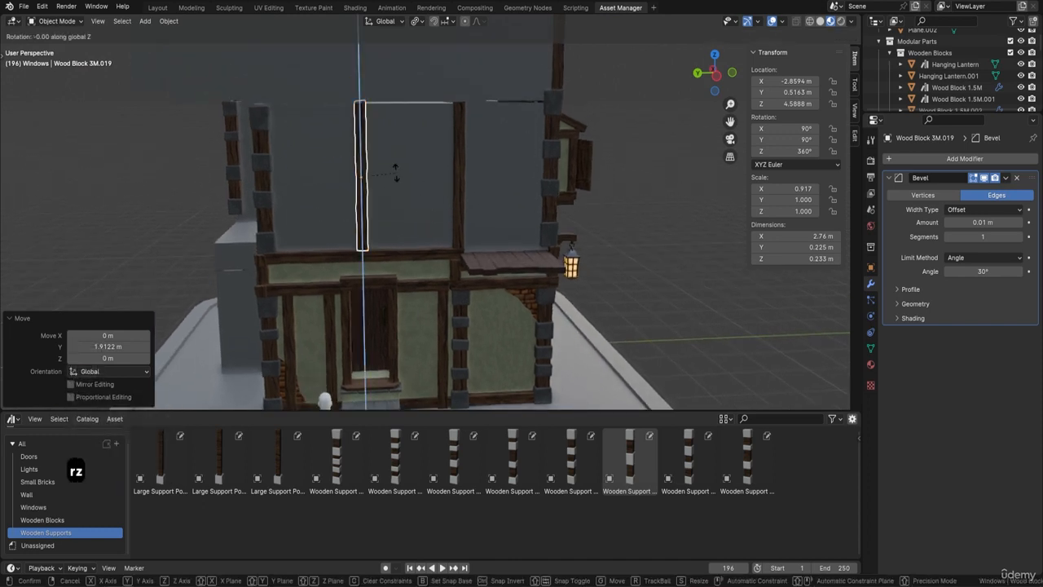
{"action": "type", "text": "90"}
{"action": "key", "text": "Return"}
Place another copy about -0.95 m along Y, midway between the two upright beams, and rotate it 90° about Z.
{"action": "scroll", "coordinate": [395, 172], "scroll_direction": "up", "scroll_amount": 3}
{"action": "middle_click_drag", "start_coordinate": [376, 179], "coordinate": [366, 204], "text": "shift"}
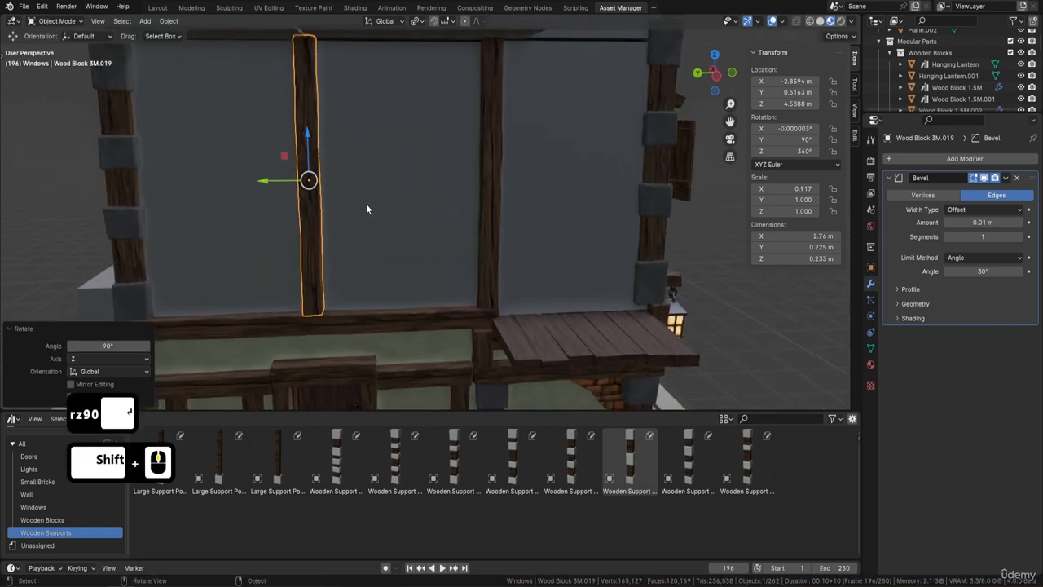
{"action": "key", "text": "shift+d"}
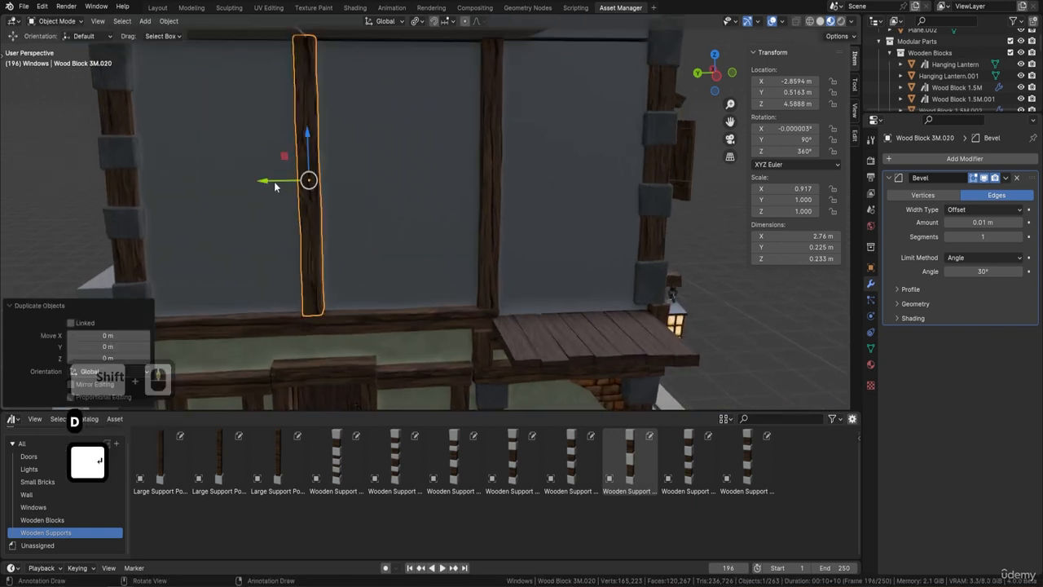
{"action": "key", "text": "y"}
{"action": "left_click", "coordinate": [391, 214]}
{"action": "type", "text": "r"}
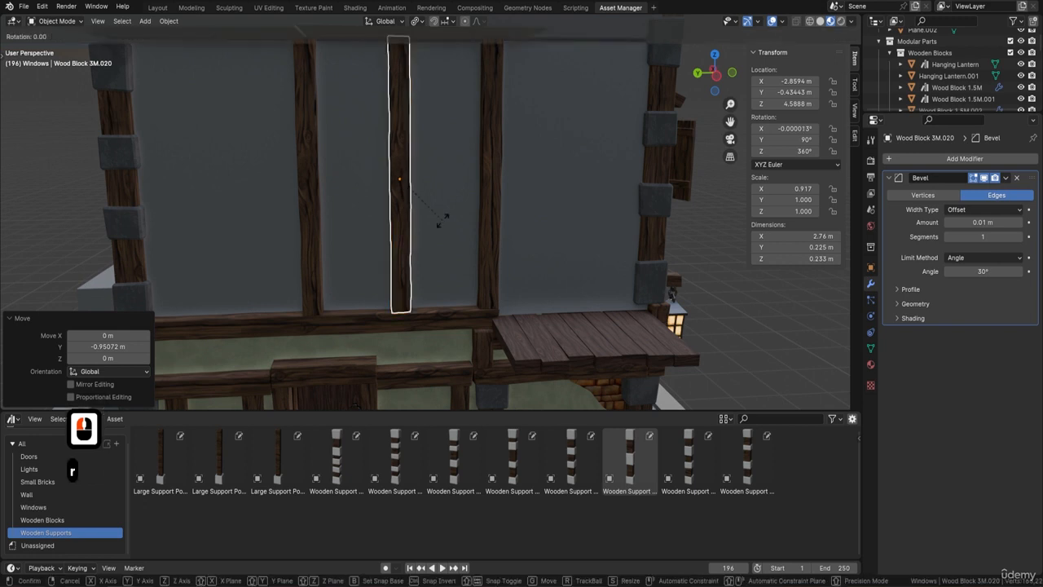
{"action": "type", "text": "z"}
{"action": "type", "text": "90"}
{"action": "key", "text": "Return"}
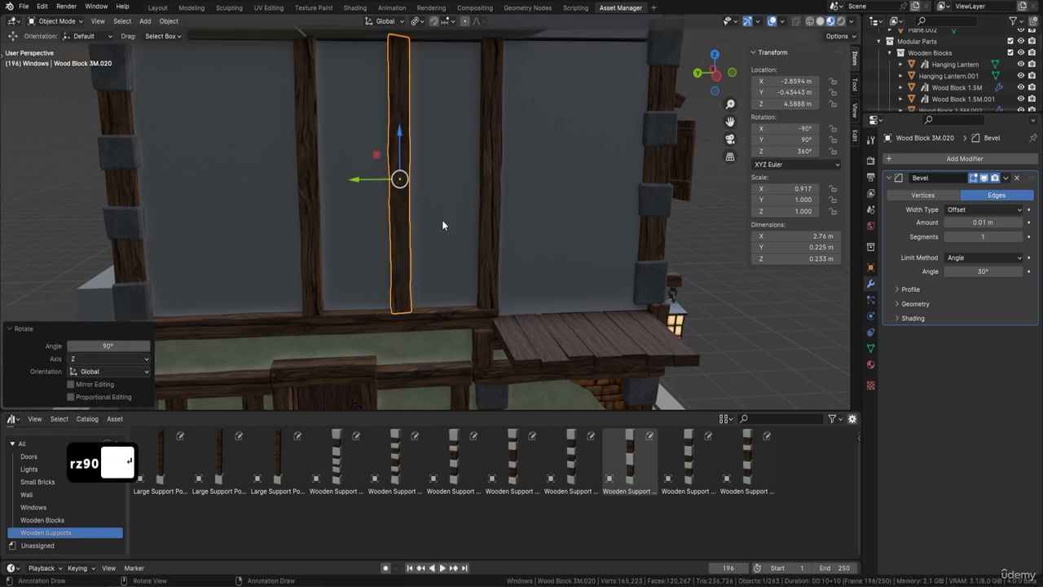
Stretch the middle beam to about 3.83 m and tilt it about -33° around X as a diagonal brace between the uprights.
{"action": "key", "text": "s"}
{"action": "key", "text": "z"}
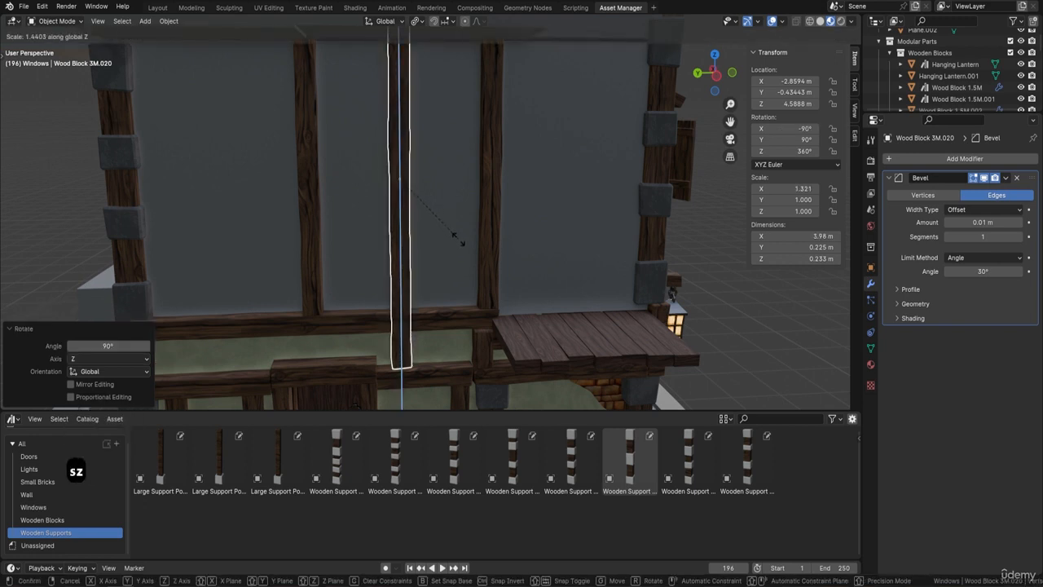
{"action": "left_click", "coordinate": [454, 239]}
{"action": "scroll", "coordinate": [454, 233], "scroll_direction": "down", "scroll_amount": 5}
{"action": "middle_click_drag", "start_coordinate": [454, 233], "coordinate": [399, 235], "text": "shift"}
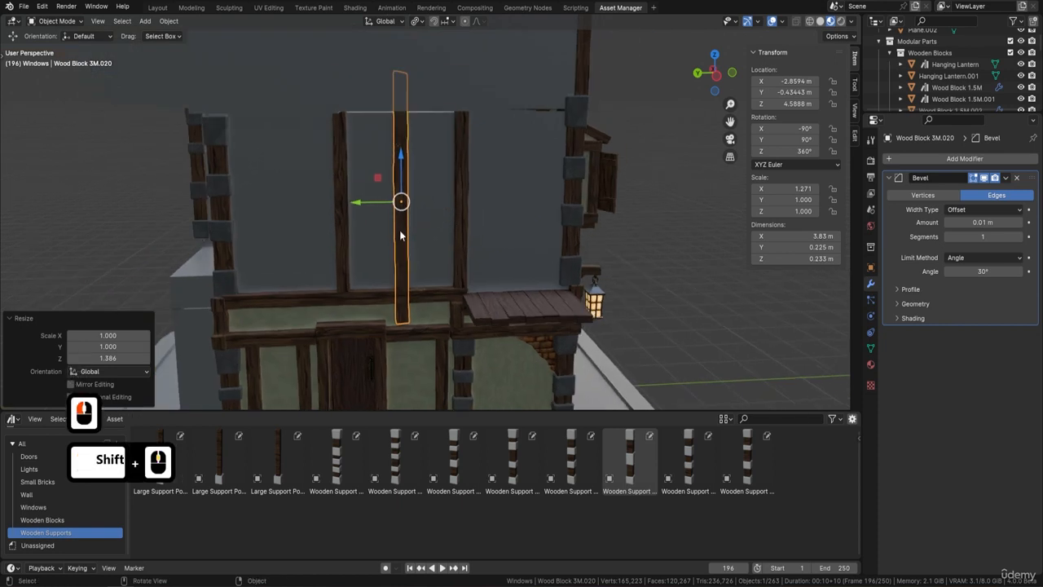
{"action": "key", "text": "r"}
{"action": "key", "text": "y"}
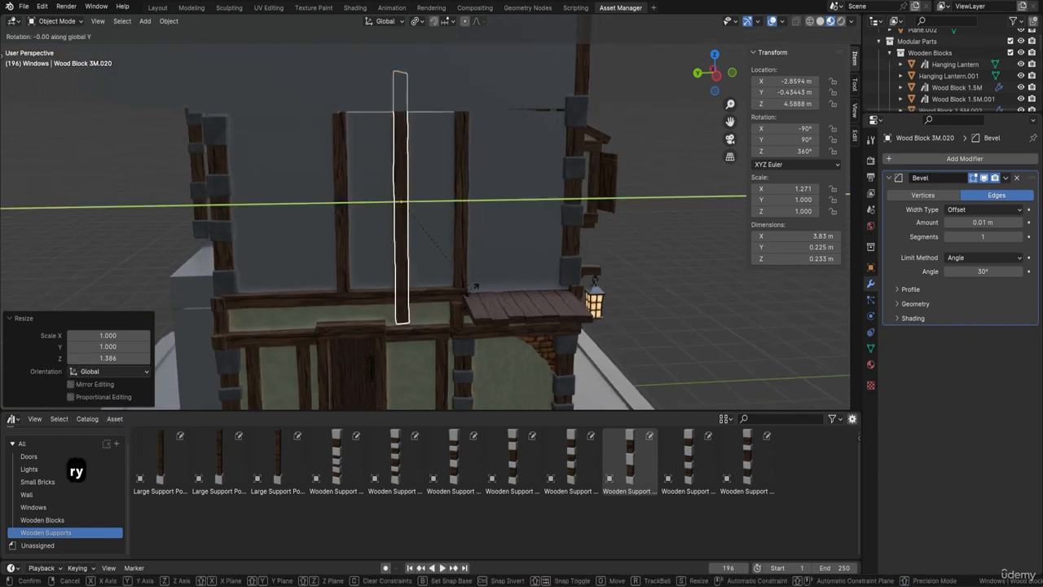
{"action": "key", "text": "x"}
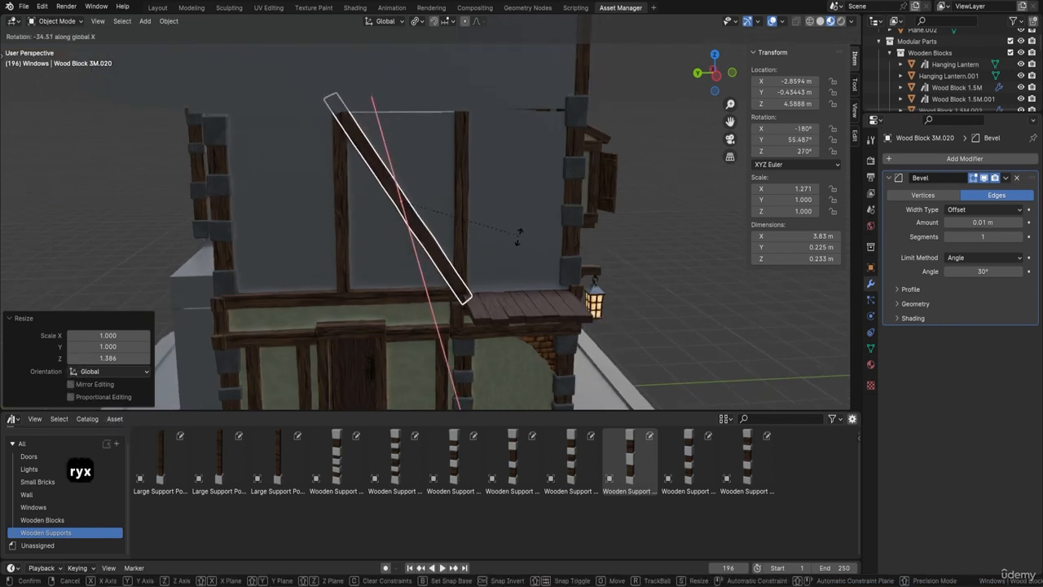
{"action": "left_click", "coordinate": [519, 241]}
Push the diagonal brace about 0.02 m along X, slightly into the wall, and deselect everything.
{"action": "middle_click_drag", "start_coordinate": [433, 200], "coordinate": [467, 167]}
{"action": "key", "text": "g"}
{"action": "key", "text": "x"}
{"action": "left_click", "coordinate": [399, 211]}
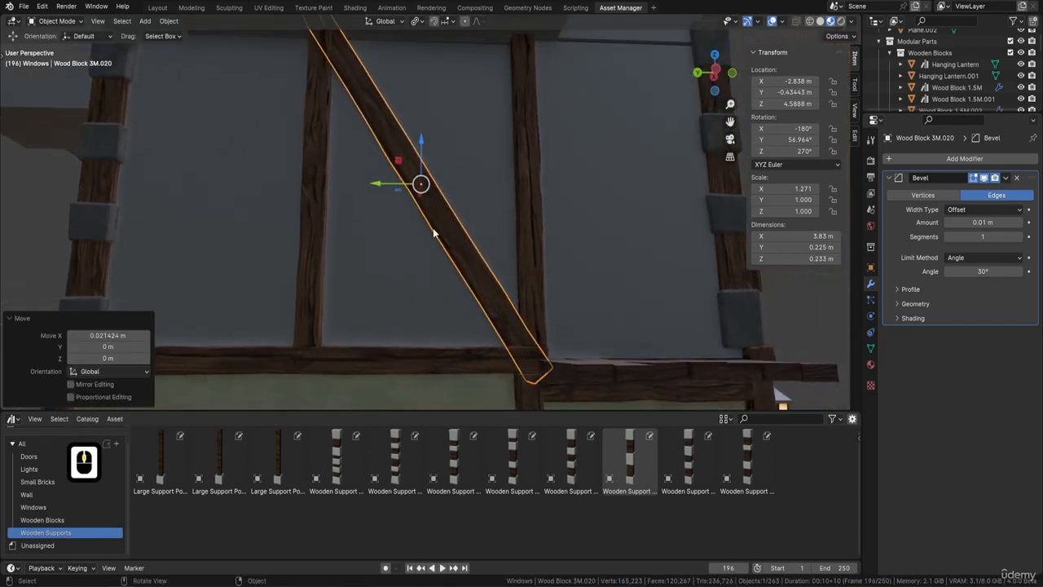
{"action": "middle_click_drag", "start_coordinate": [434, 233], "coordinate": [486, 228], "text": "shift"}
{"action": "middle_click_drag", "start_coordinate": [486, 228], "coordinate": [464, 202]}
{"action": "key", "text": "a"}
{"action": "key", "text": "a"}
Add the second Wood Block 3M variant from the Wooden Blocks catalog in front of the house and raise it about 3.10 m along Z.
{"action": "scroll", "coordinate": [471, 201], "scroll_direction": "down", "scroll_amount": 3}
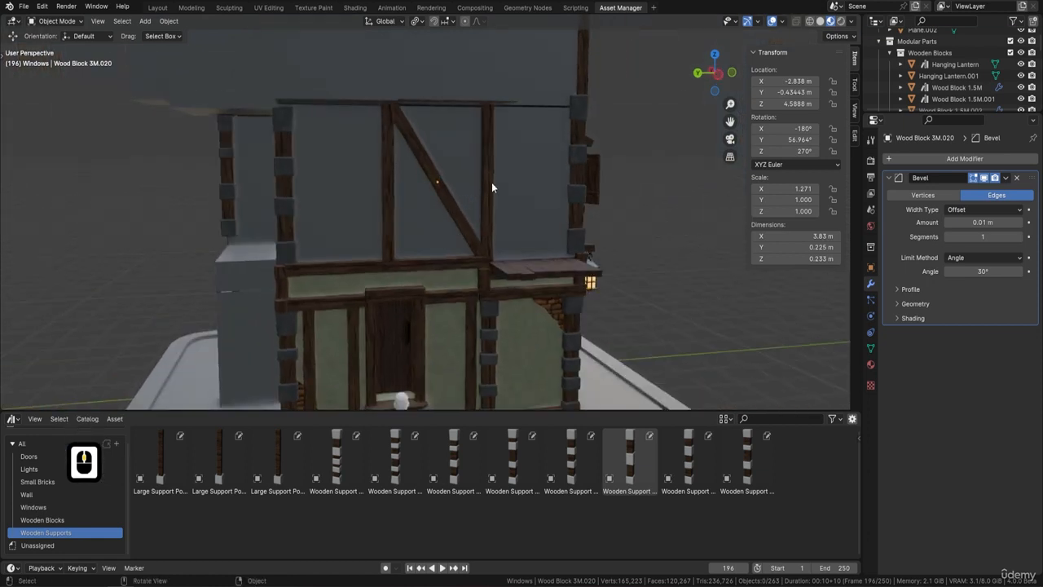
{"action": "scroll", "coordinate": [488, 180], "scroll_direction": "down", "scroll_amount": 5, "text": "shift"}
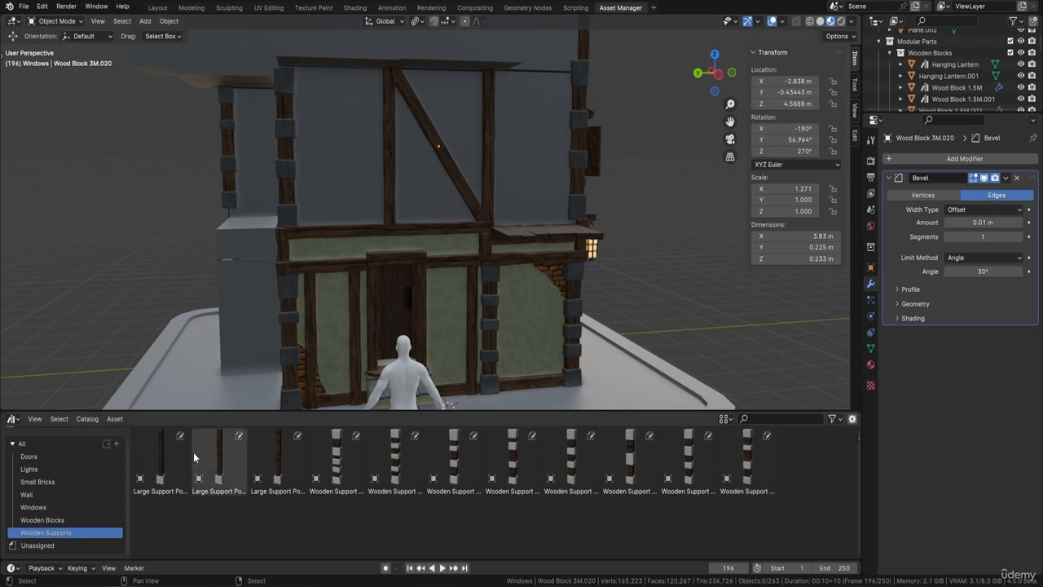
{"action": "left_click", "coordinate": [62, 521]}
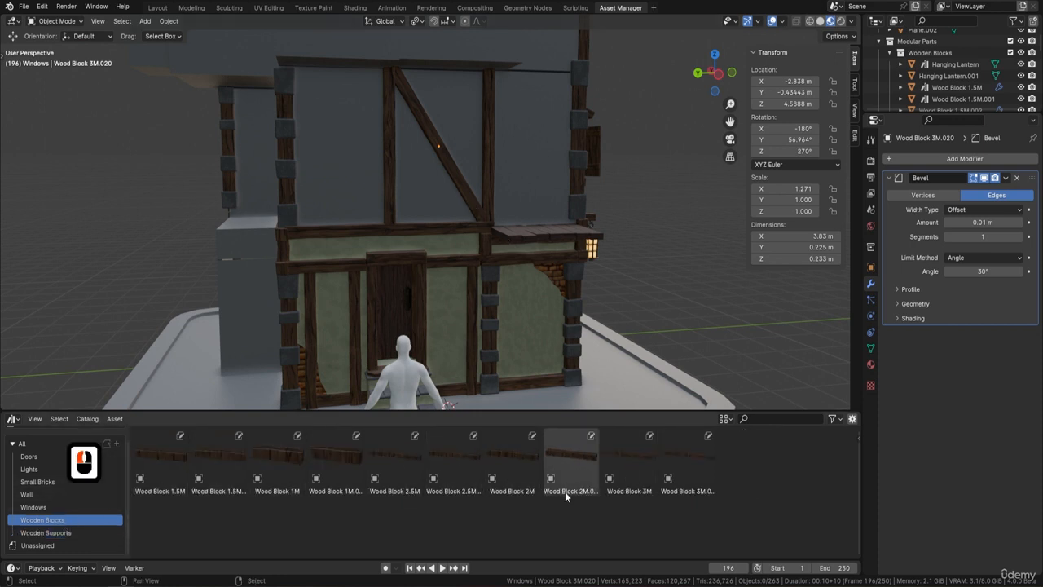
{"action": "middle_click_drag", "start_coordinate": [619, 342], "coordinate": [589, 310]}
{"action": "left_click_drag", "start_coordinate": [683, 461], "coordinate": [478, 364]}
{"action": "middle_click_drag", "start_coordinate": [530, 361], "coordinate": [501, 313]}
{"action": "left_click_drag", "start_coordinate": [487, 324], "coordinate": [512, 198]}
Rotate the newly added wood block 90° about the global Z axis so it runs parallel to the front wall.
{"action": "key", "text": "r"}
{"action": "type", "text": "x"}
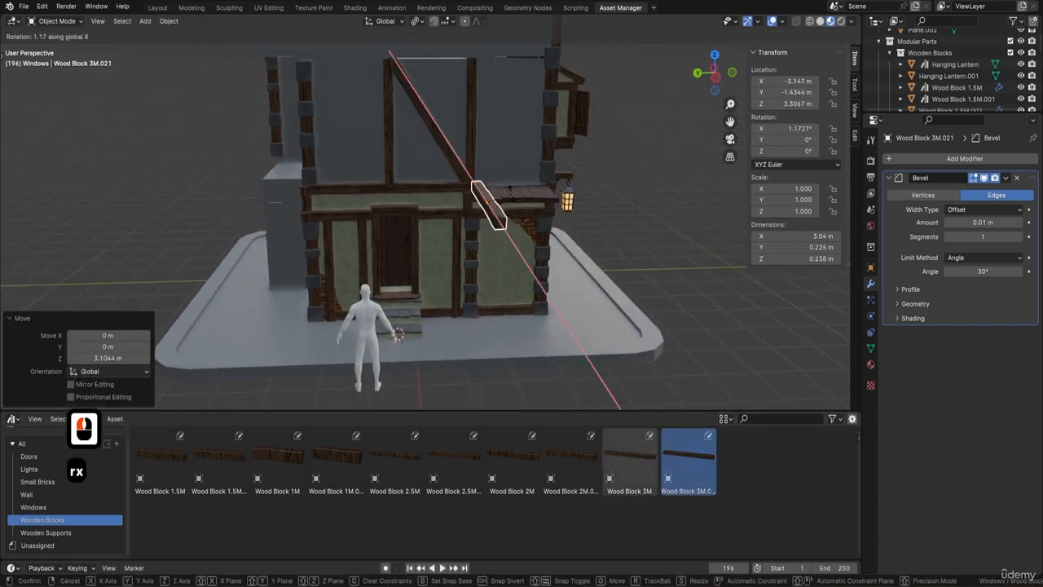
{"action": "type", "text": "z90"}
{"action": "key", "text": "Return"}
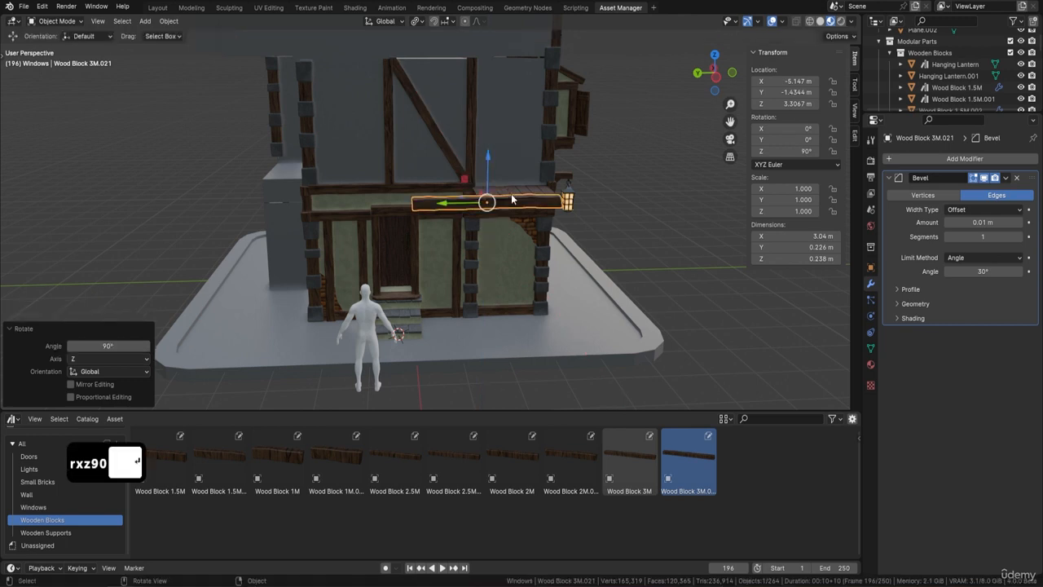
Position the block low across the upper front wall, at about 0.64 m in Y and 3.76 m in Z.
{"action": "key", "text": "ctrl+KP_3"}
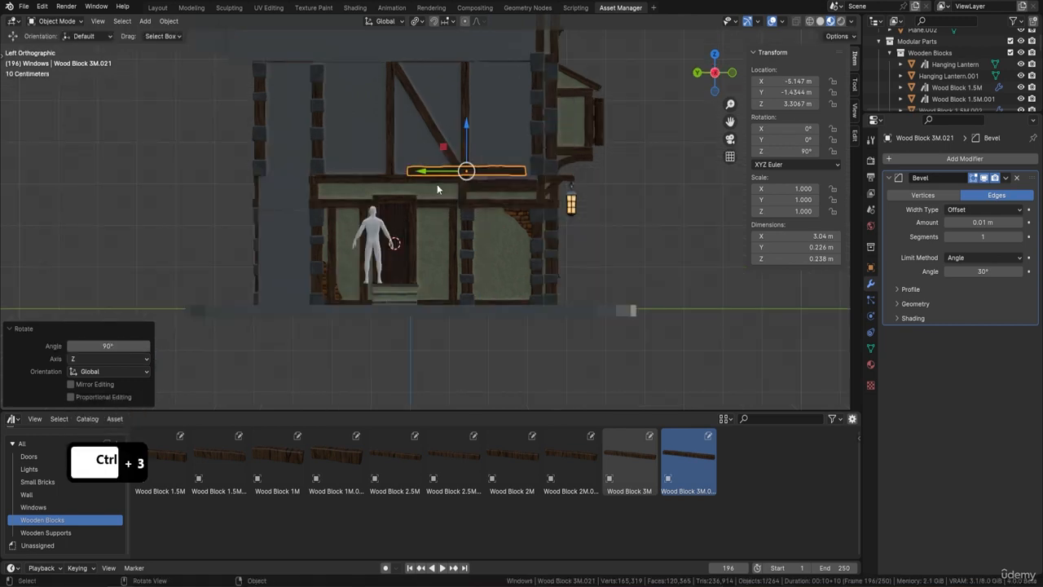
{"action": "left_click_drag", "start_coordinate": [436, 172], "coordinate": [331, 168]}
{"action": "scroll", "coordinate": [330, 168], "scroll_direction": "up", "scroll_amount": 3}
{"action": "middle_click_drag", "start_coordinate": [359, 130], "coordinate": [366, 166], "text": "shift"}
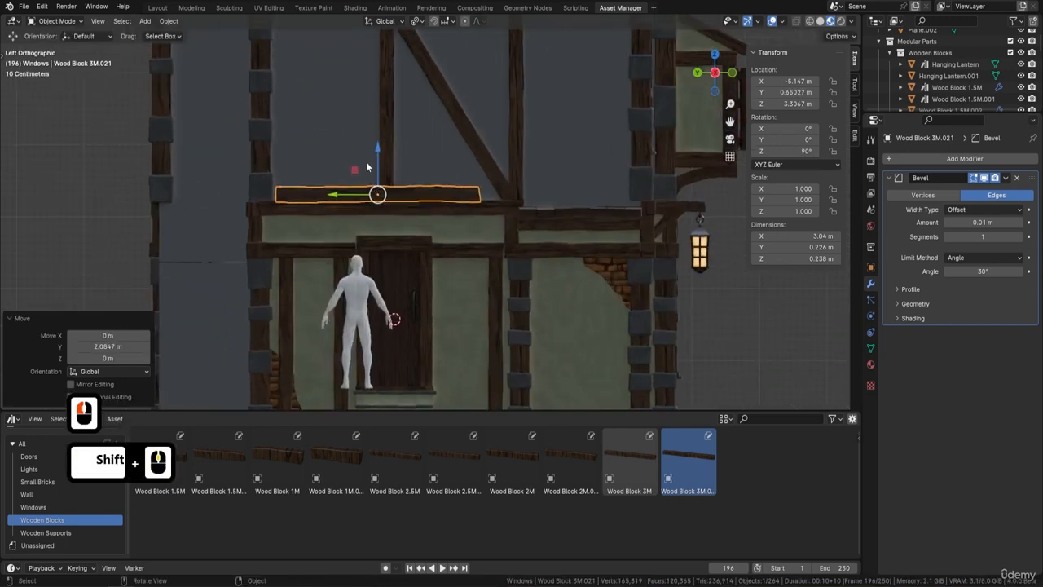
{"action": "left_click_drag", "start_coordinate": [377, 153], "coordinate": [379, 123]}
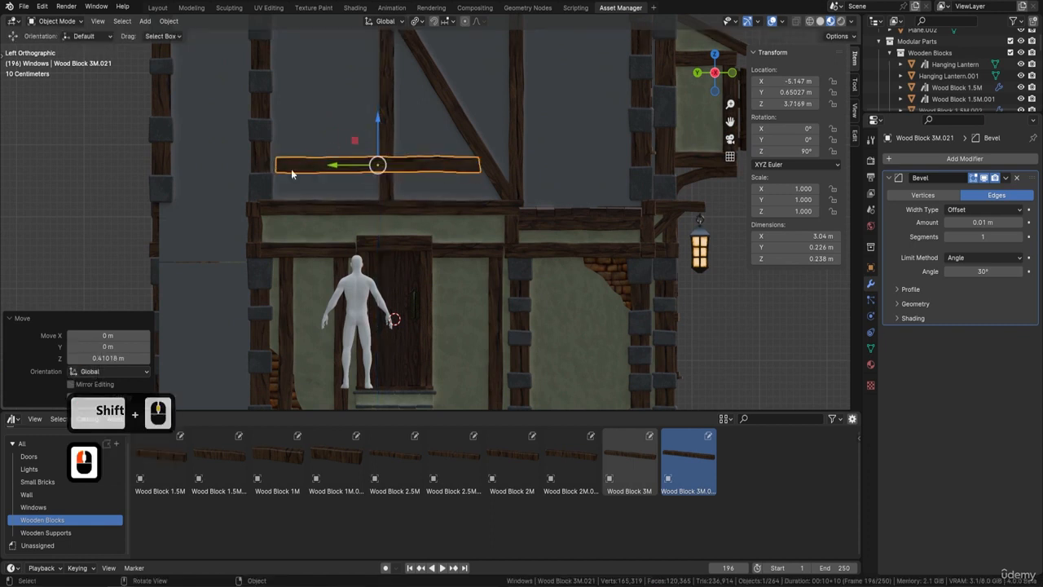
{"action": "left_click_drag", "start_coordinate": [351, 169], "coordinate": [358, 166]}
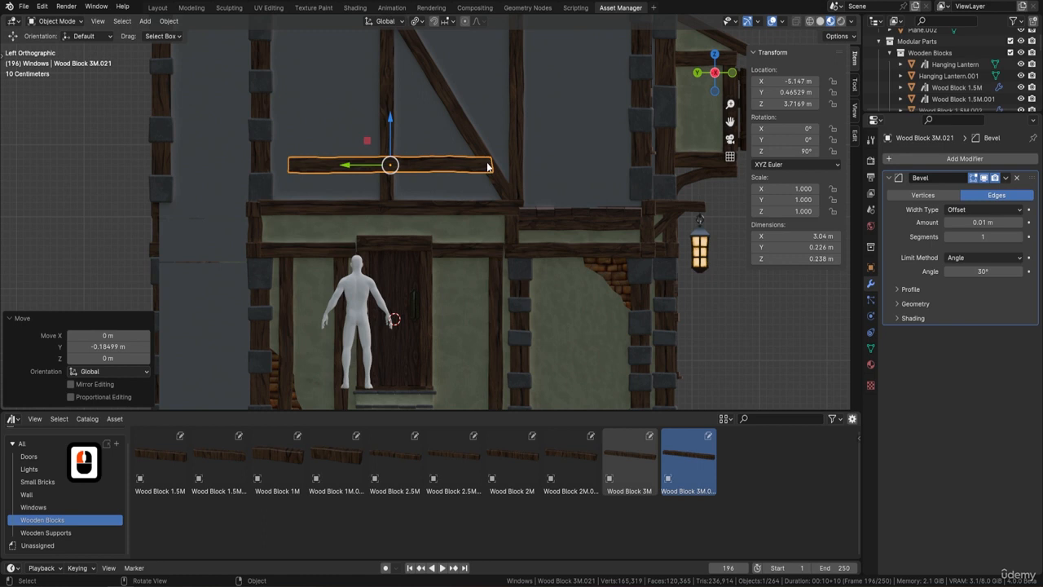
{"action": "left_click_drag", "start_coordinate": [352, 168], "coordinate": [333, 169]}
{"action": "left_click_drag", "start_coordinate": [378, 134], "coordinate": [378, 123]}
Stretch the horizontal beam along Y to about 3.22 m long, from the corner post to the diagonal brace.
{"action": "key", "text": "s"}
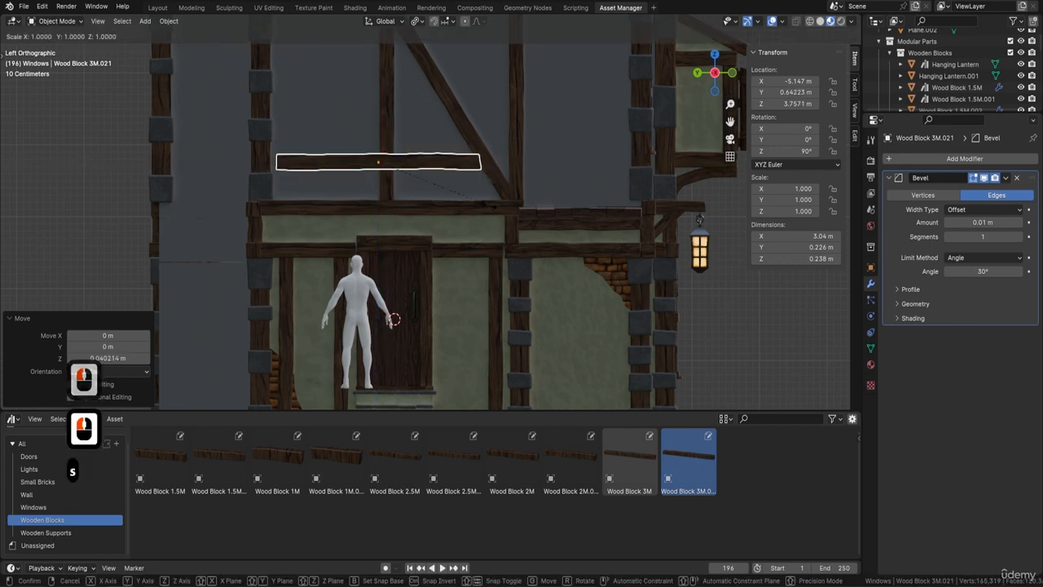
{"action": "key", "text": "x"}
{"action": "key", "text": "y"}
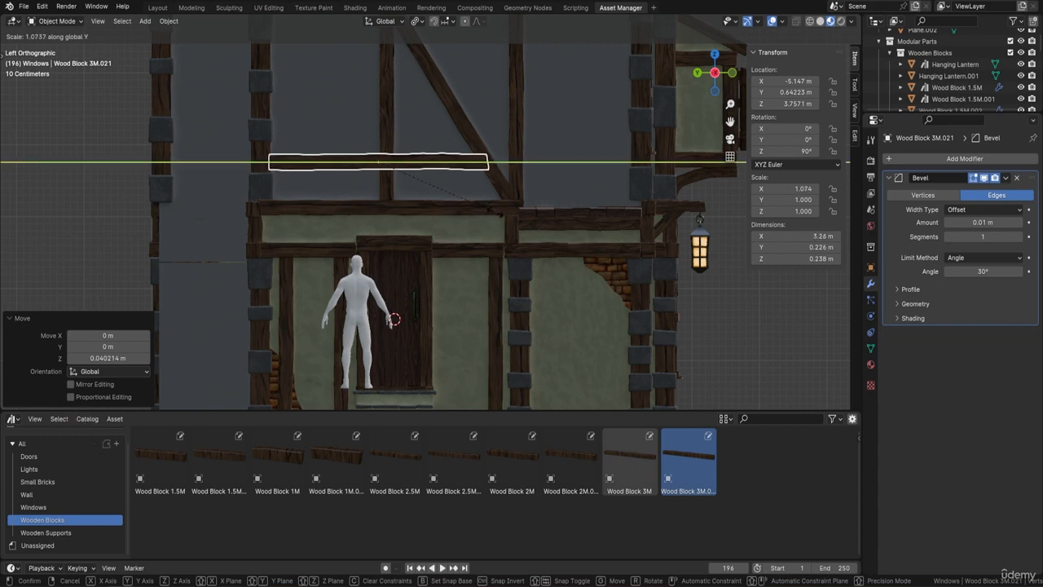
{"action": "left_click", "coordinate": [498, 215]}
Push the horizontal beam about 2.33 m along X into the front wall and deselect everything.
{"action": "middle_click_drag", "start_coordinate": [497, 214], "coordinate": [275, 236]}
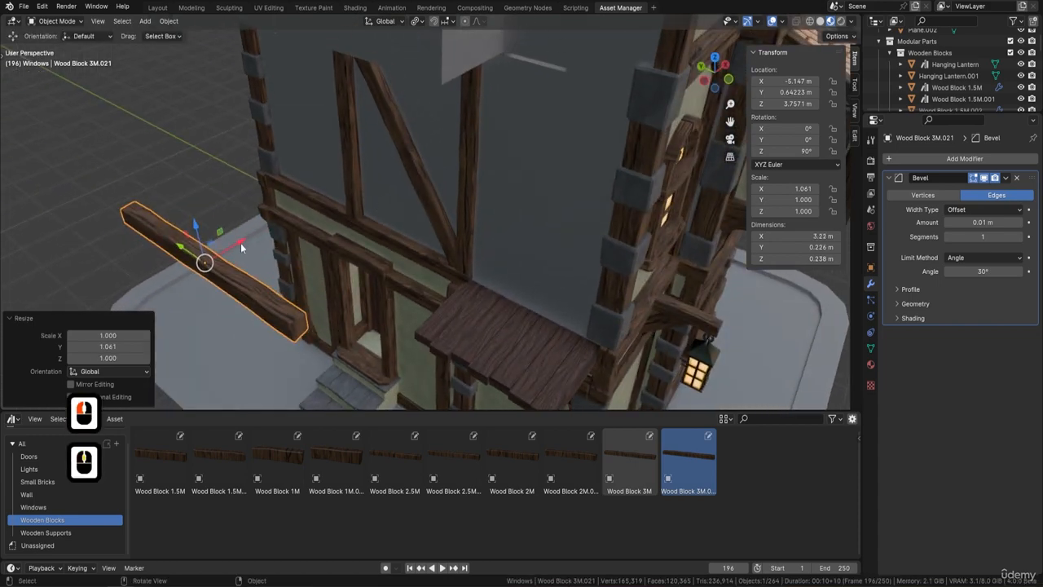
{"action": "key", "text": "g"}
{"action": "key", "text": "x"}
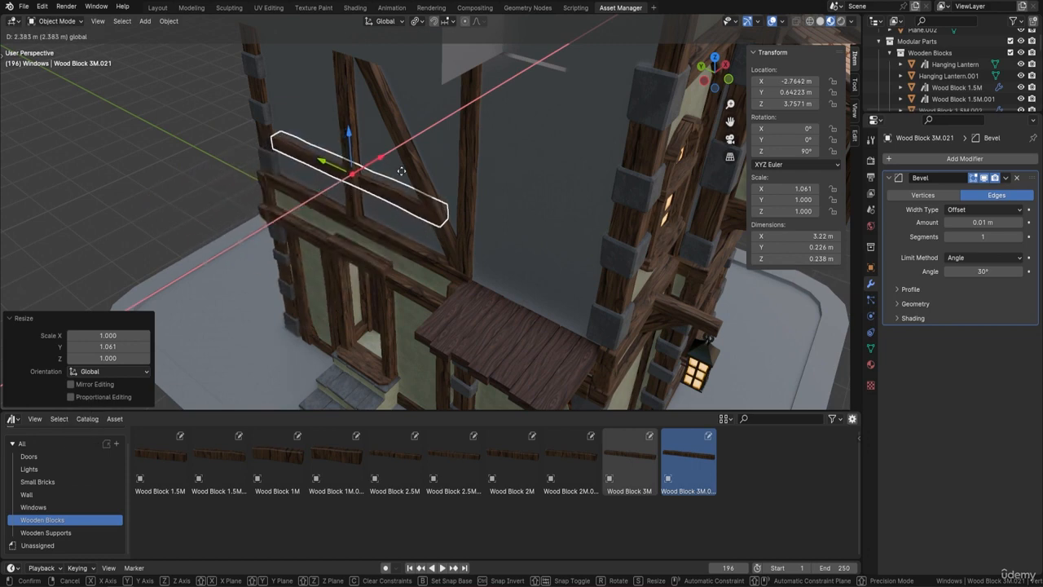
{"action": "left_click", "coordinate": [399, 175]}
{"action": "middle_click_drag", "start_coordinate": [398, 175], "coordinate": [327, 145]}
{"action": "key", "text": "a"}
{"action": "key", "text": "a"}
{"action": "scroll", "coordinate": [457, 204], "scroll_direction": "down", "scroll_amount": 4}
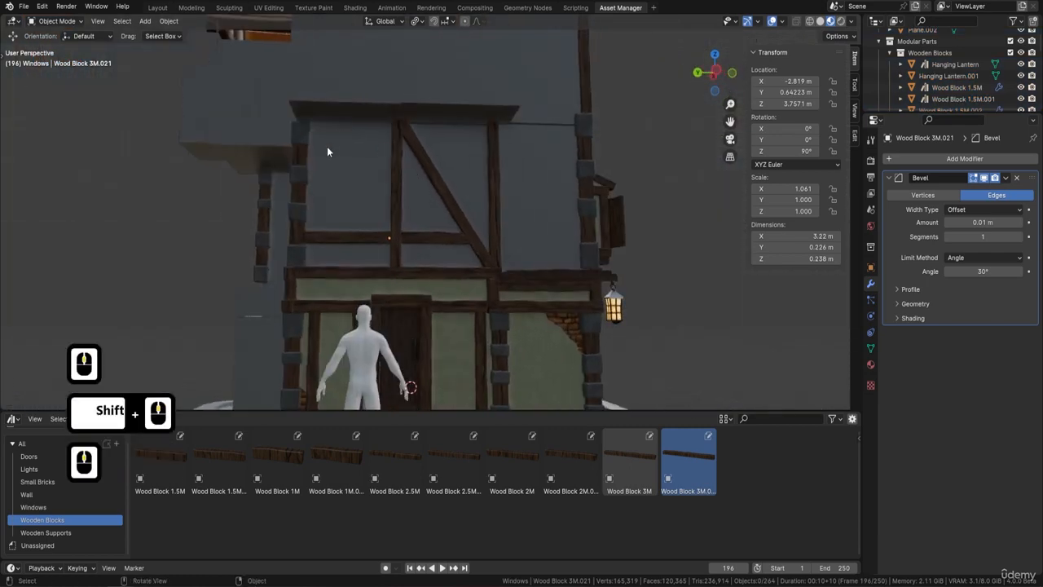
Add a Round Window from the Windows catalog to the upper front wall panel between the corner post and the first upright beam.
{"action": "scroll", "coordinate": [421, 174], "scroll_direction": "down", "scroll_amount": 4}
{"action": "middle_click_drag", "start_coordinate": [458, 244], "coordinate": [461, 270]}
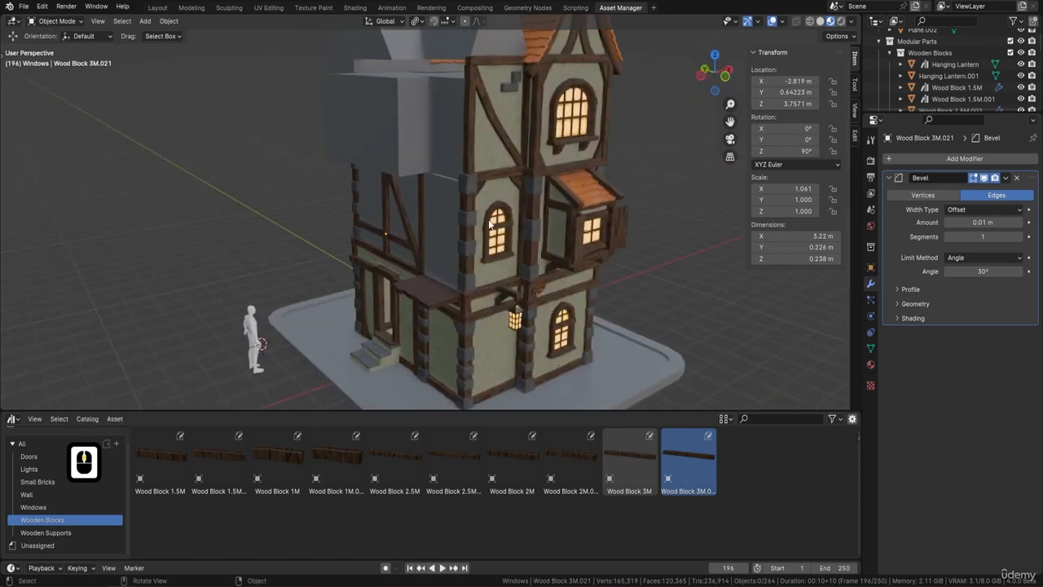
{"action": "middle_click_drag", "start_coordinate": [517, 245], "coordinate": [518, 199], "text": "shift"}
{"action": "left_click", "coordinate": [496, 188]}
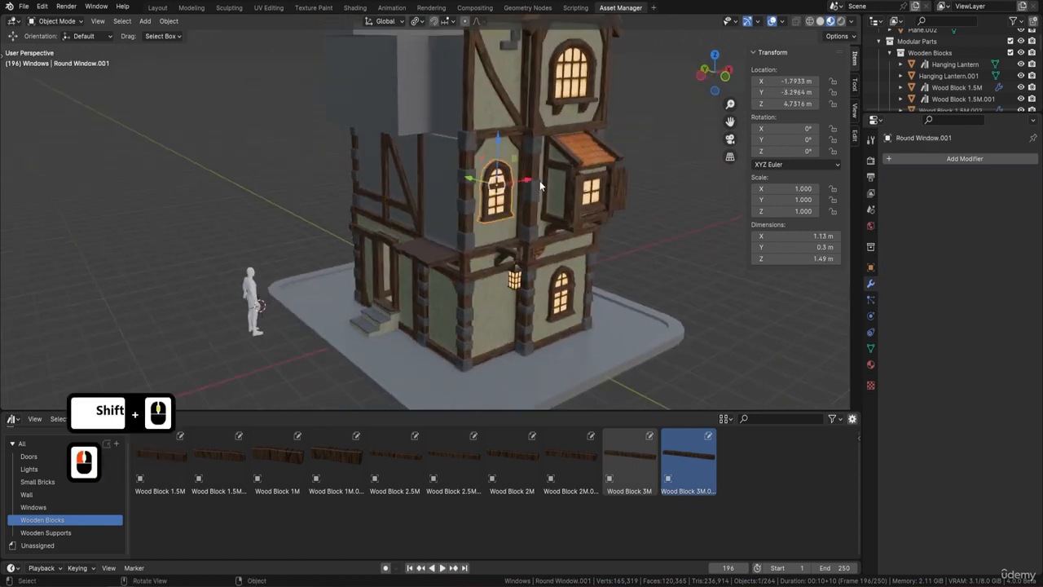
{"action": "middle_click_drag", "start_coordinate": [163, 396], "coordinate": [269, 310]}
{"action": "scroll", "coordinate": [269, 309], "scroll_direction": "up", "scroll_amount": 3}
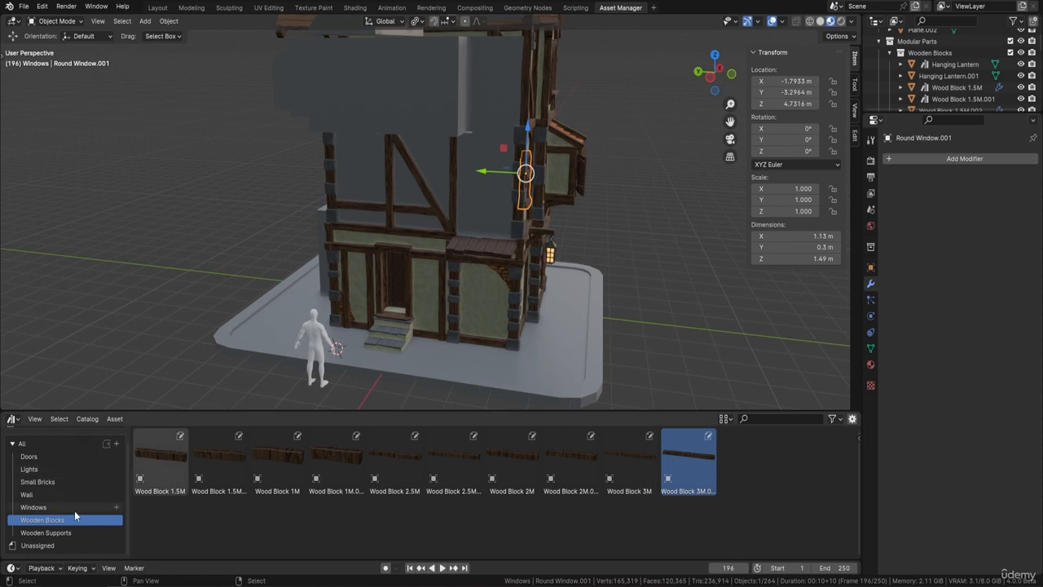
{"action": "left_click", "coordinate": [46, 509]}
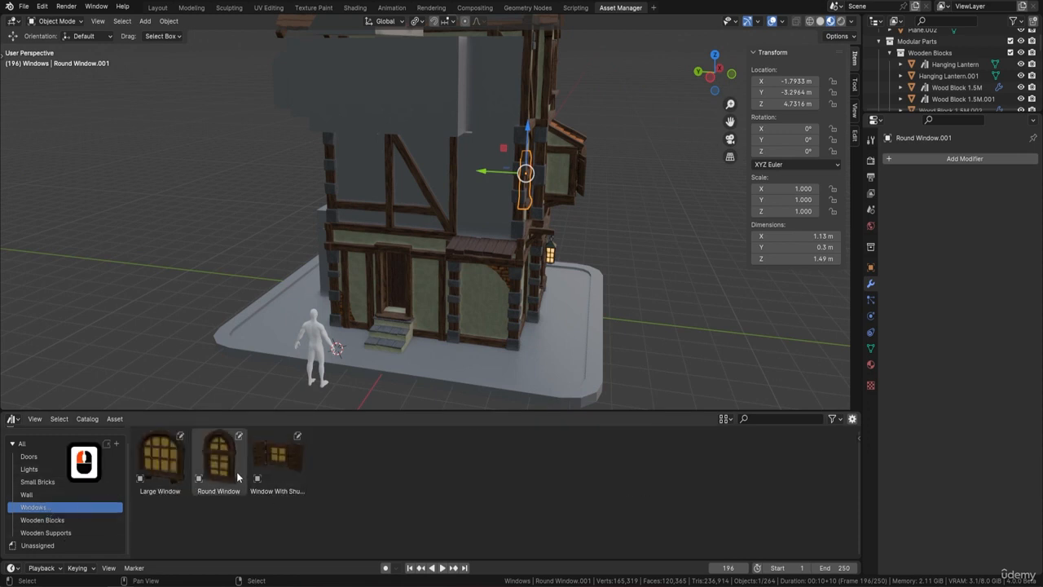
{"action": "middle_click_drag", "start_coordinate": [366, 297], "coordinate": [388, 261]}
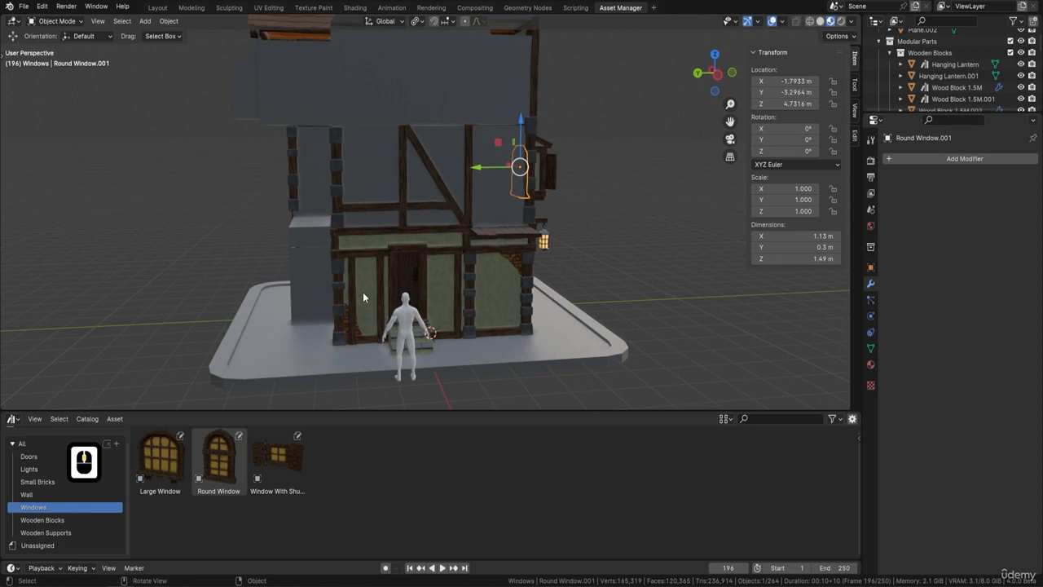
{"action": "key", "text": "ctrl+KP_3"}
{"action": "scroll", "coordinate": [363, 292], "scroll_direction": "up", "scroll_amount": 3}
{"action": "middle_click_drag", "start_coordinate": [308, 296], "coordinate": [295, 381], "text": "shift"}
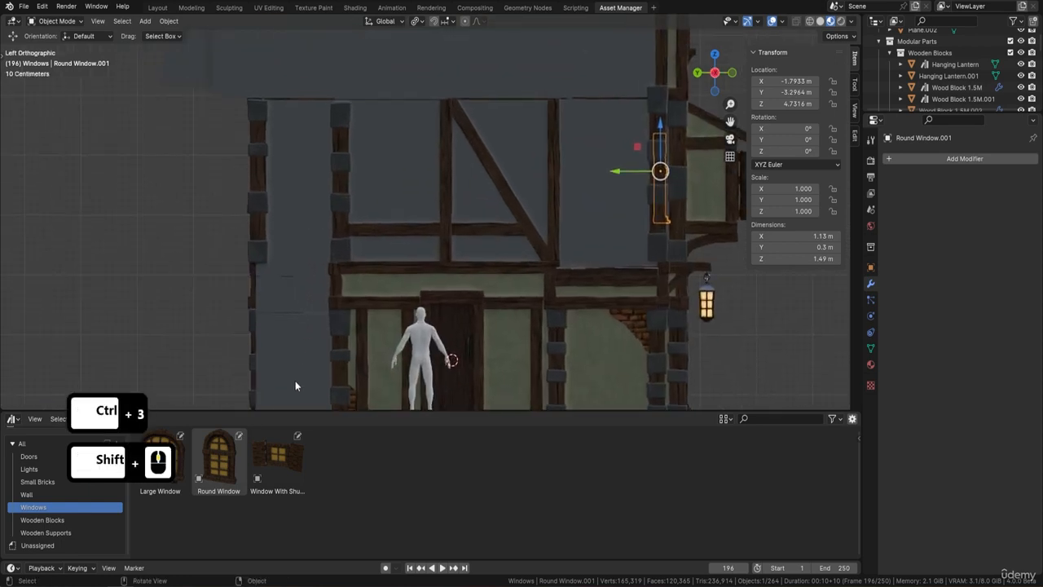
{"action": "left_click_drag", "start_coordinate": [218, 460], "coordinate": [389, 167]}
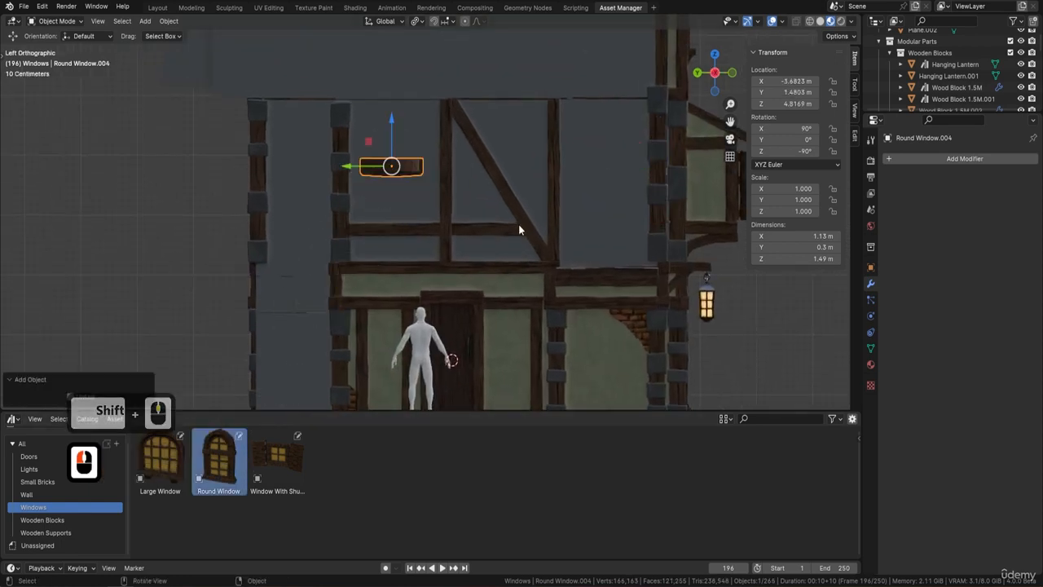
Rotate the round window -90° about global Y and 180° about global X so it stands upright with its arch on top.
{"action": "key", "text": "r"}
{"action": "key", "text": "x"}
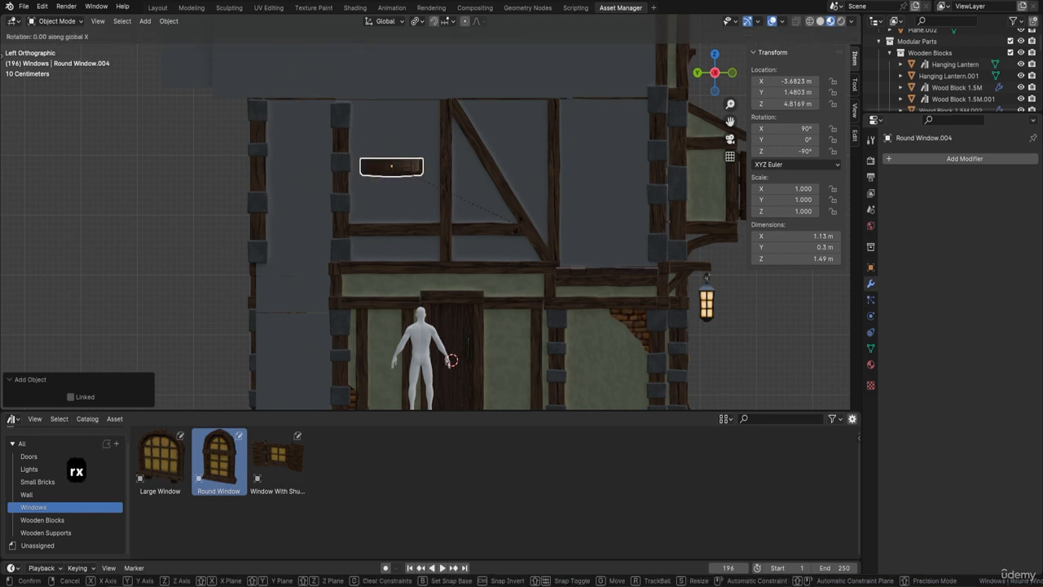
{"action": "type", "text": "y-90"}
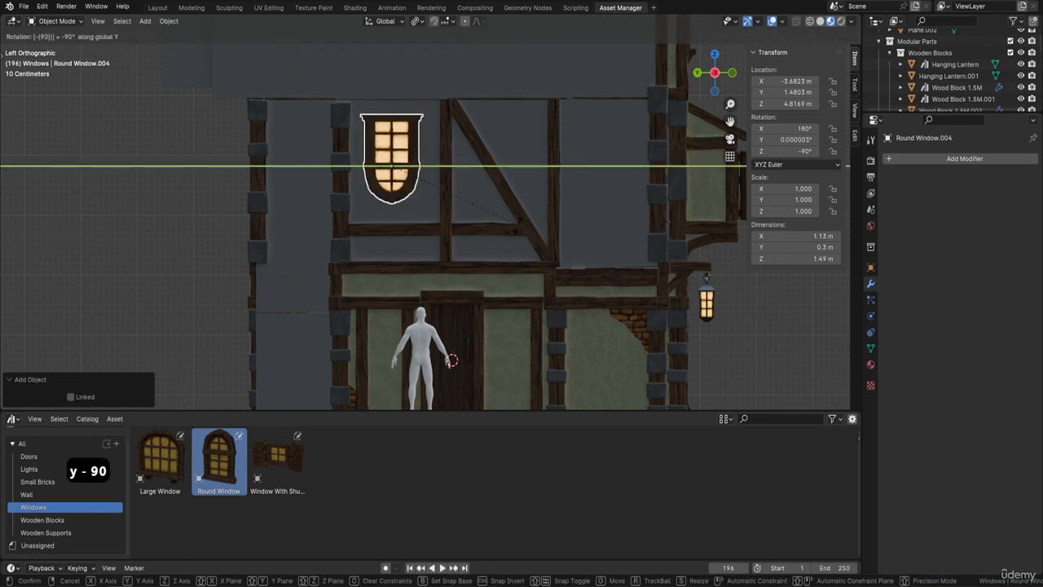
{"action": "key", "text": "Return"}
{"action": "key", "text": "r"}
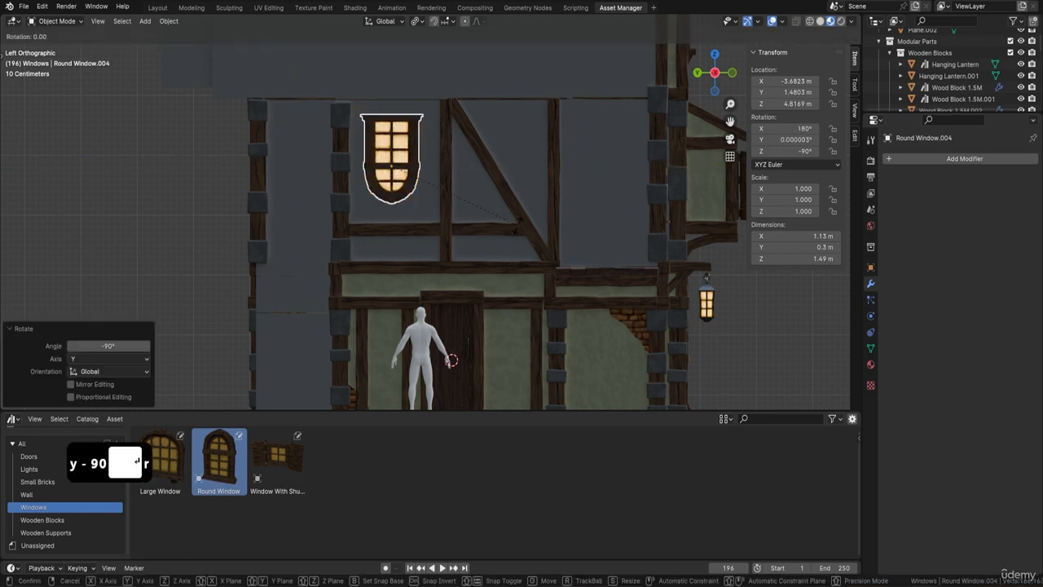
{"action": "type", "text": "x180"}
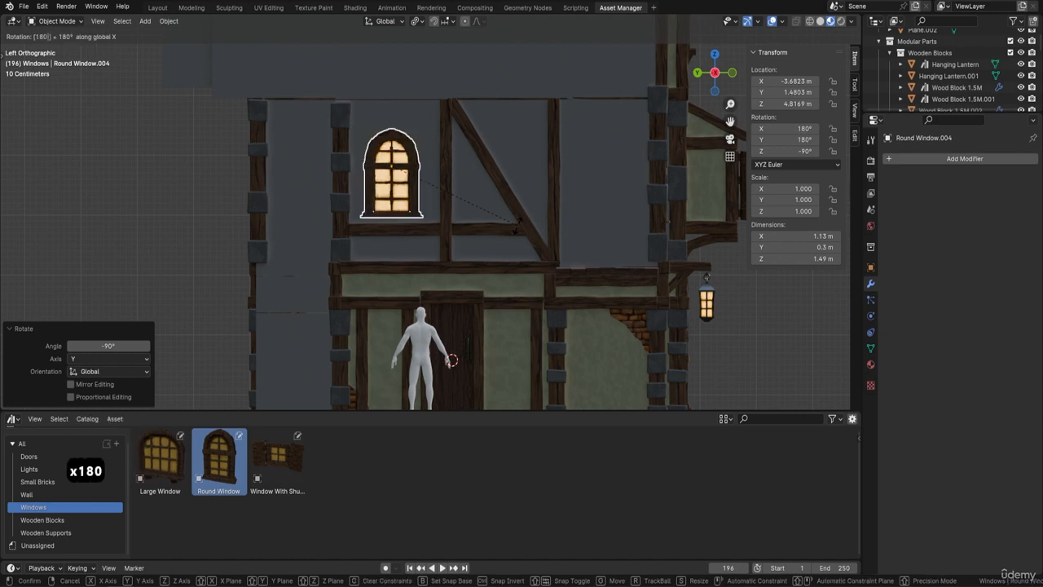
{"action": "key", "text": "Return"}
Center the round window in its wall panel, at about 1.41 m in Y and 4.92 m in Z.
{"action": "left_click_drag", "start_coordinate": [394, 133], "coordinate": [402, 121]}
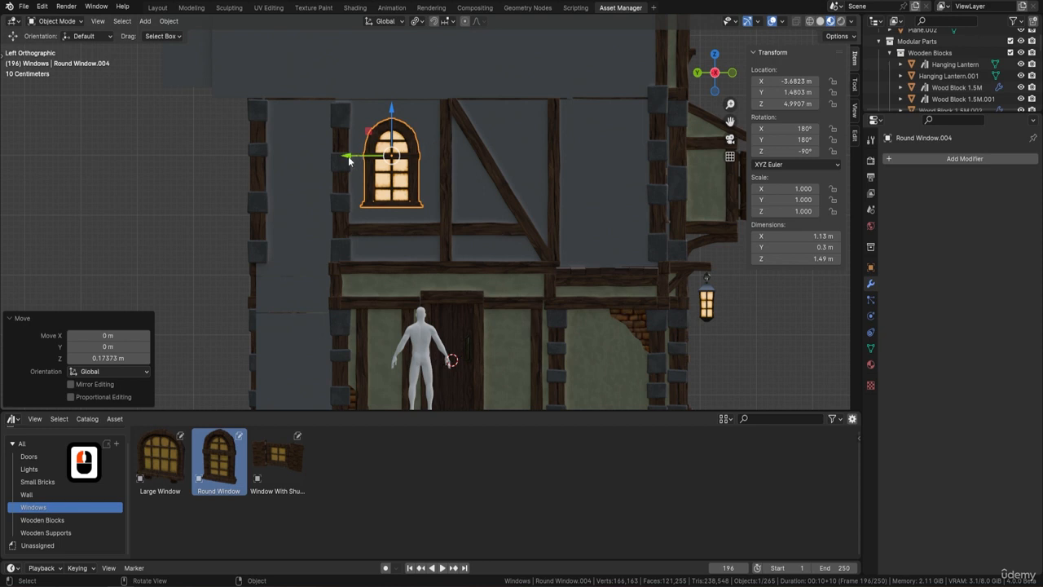
{"action": "left_click_drag", "start_coordinate": [352, 157], "coordinate": [366, 159]}
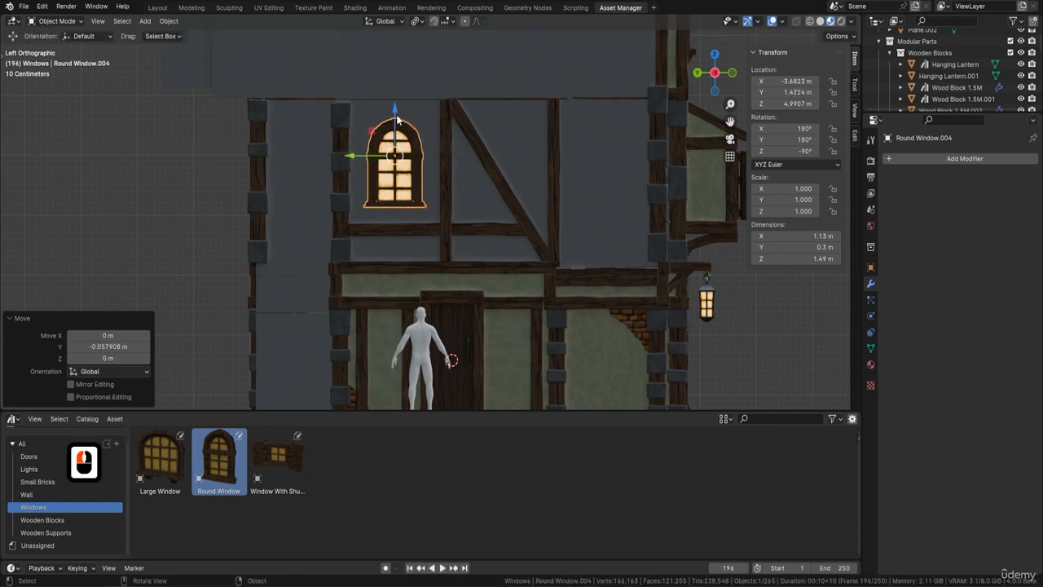
{"action": "left_click_drag", "start_coordinate": [397, 120], "coordinate": [362, 162]}
{"action": "scroll", "coordinate": [480, 164], "scroll_direction": "down", "scroll_amount": 2}
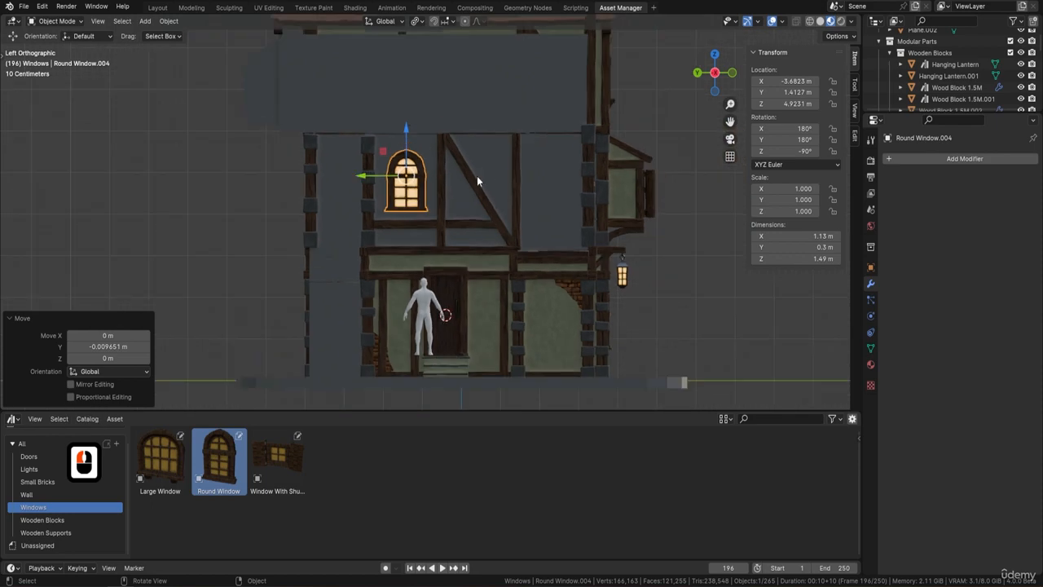
Push the round window about 0.87 m along X so it sits in the front wall.
{"action": "middle_click_drag", "start_coordinate": [476, 175], "coordinate": [552, 193]}
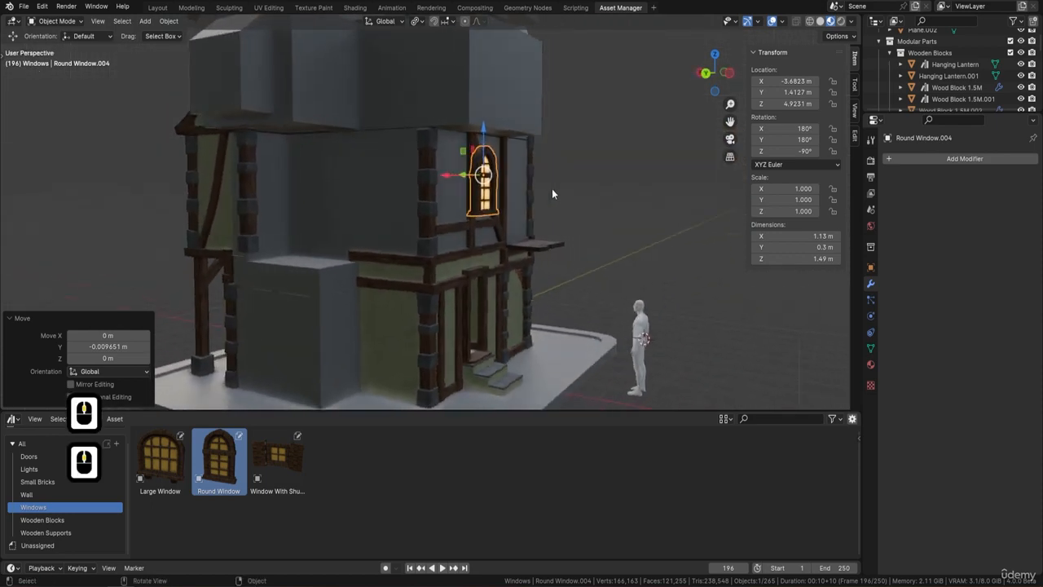
{"action": "middle_click_drag", "start_coordinate": [442, 168], "coordinate": [462, 181]}
{"action": "left_click_drag", "start_coordinate": [461, 180], "coordinate": [422, 180]}
{"action": "scroll", "coordinate": [520, 189], "scroll_direction": "up", "scroll_amount": 4}
{"action": "middle_click_drag", "start_coordinate": [521, 189], "coordinate": [466, 186]}
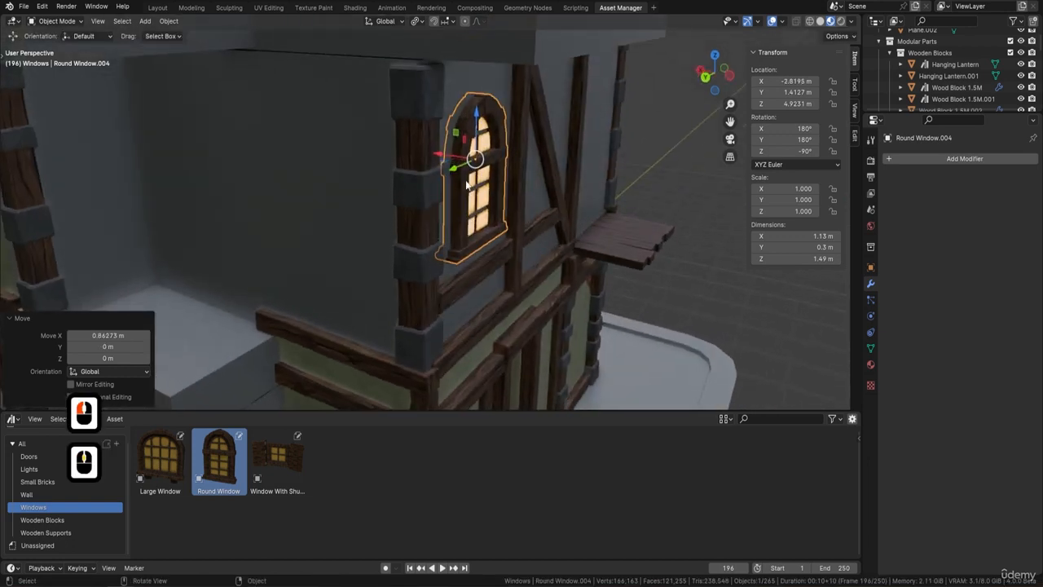
{"action": "left_click_drag", "start_coordinate": [440, 153], "coordinate": [528, 169]}
{"action": "mouse_move", "coordinate": [528, 169]}
{"action": "middle_mouse_down"}
{"action": "mouse_move", "coordinate": [593, 167]}
{"action": "mouse_move", "coordinate": [544, 160]}
{"action": "middle_mouse_up"}
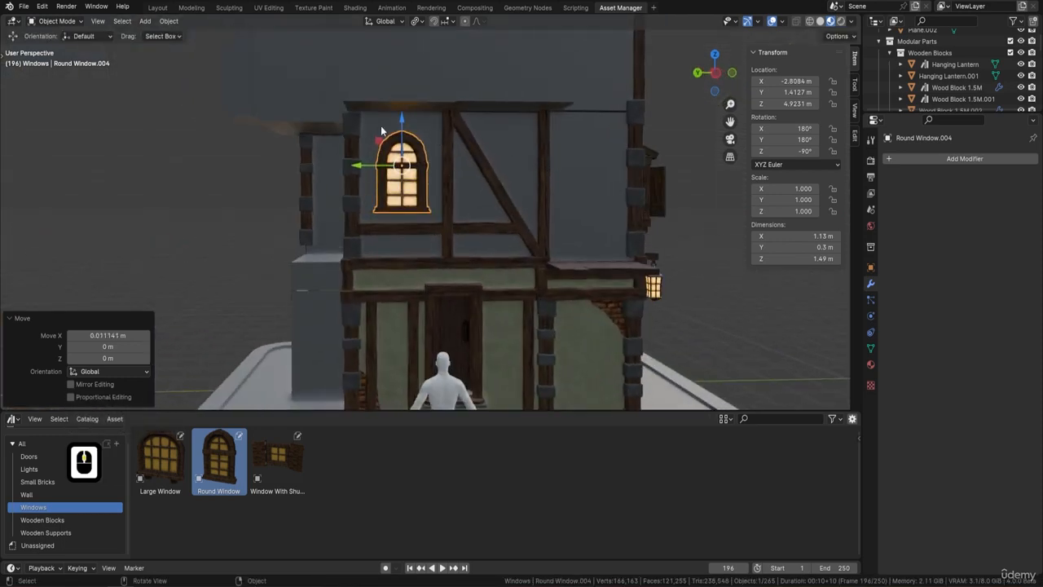
Examine the upper front wall's new window, beams and overhang from several distances and angles.
{"action": "scroll", "coordinate": [499, 186], "scroll_direction": "down", "scroll_amount": 3}
{"action": "middle_click_drag", "start_coordinate": [544, 244], "coordinate": [521, 239], "text": "shift"}
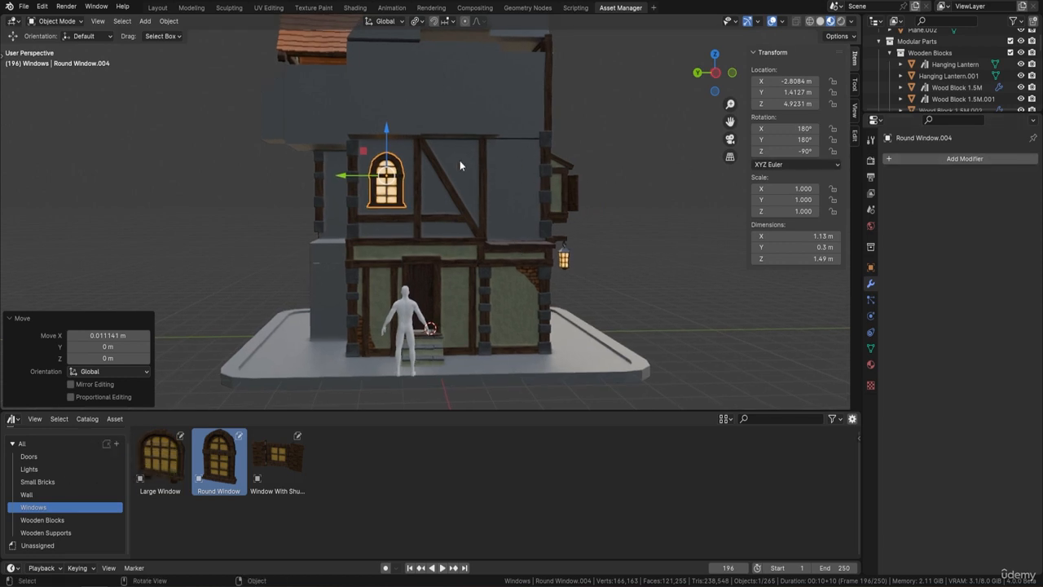
{"action": "scroll", "coordinate": [415, 140], "scroll_direction": "up", "scroll_amount": 4}
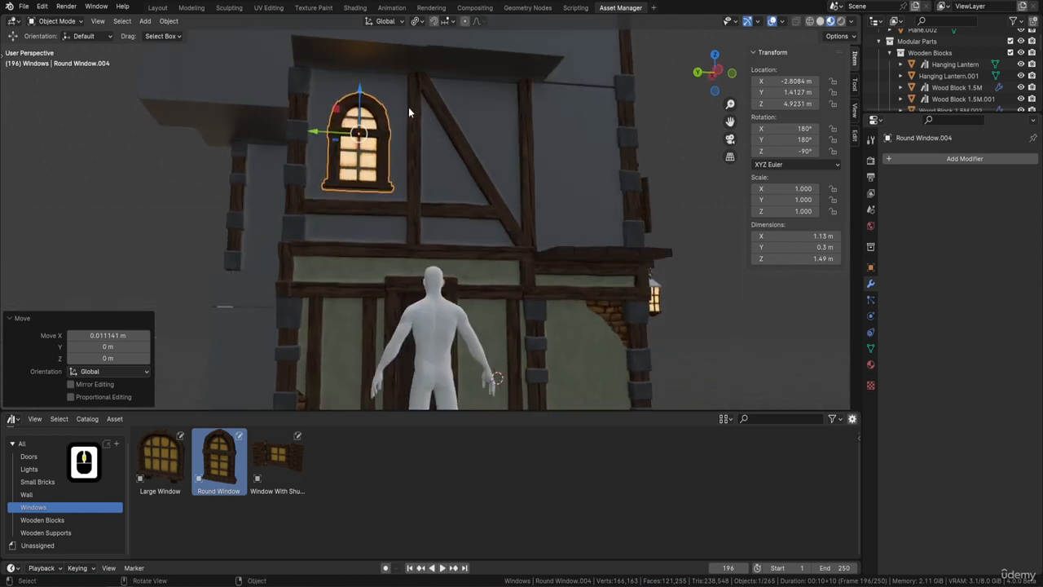
{"action": "middle_click_drag", "start_coordinate": [313, 79], "coordinate": [248, 163]}
{"action": "scroll", "coordinate": [315, 118], "scroll_direction": "up", "scroll_amount": 4}
{"action": "middle_click_drag", "start_coordinate": [248, 163], "coordinate": [338, 185], "text": "shift"}
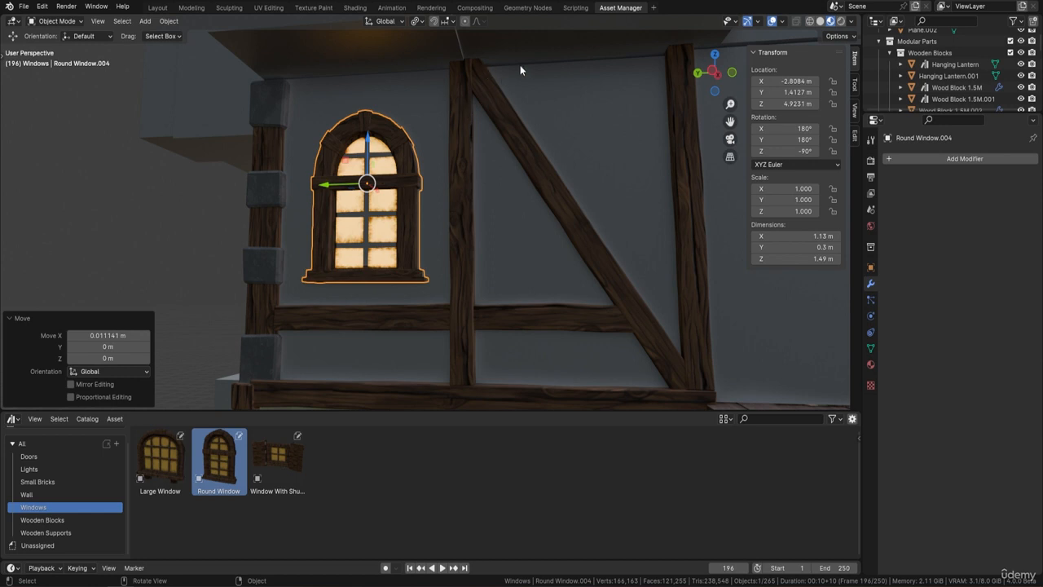
{"action": "middle_click_drag", "start_coordinate": [648, 70], "coordinate": [582, 79], "text": "shift"}
{"action": "scroll", "coordinate": [597, 92], "scroll_direction": "down", "scroll_amount": 3}
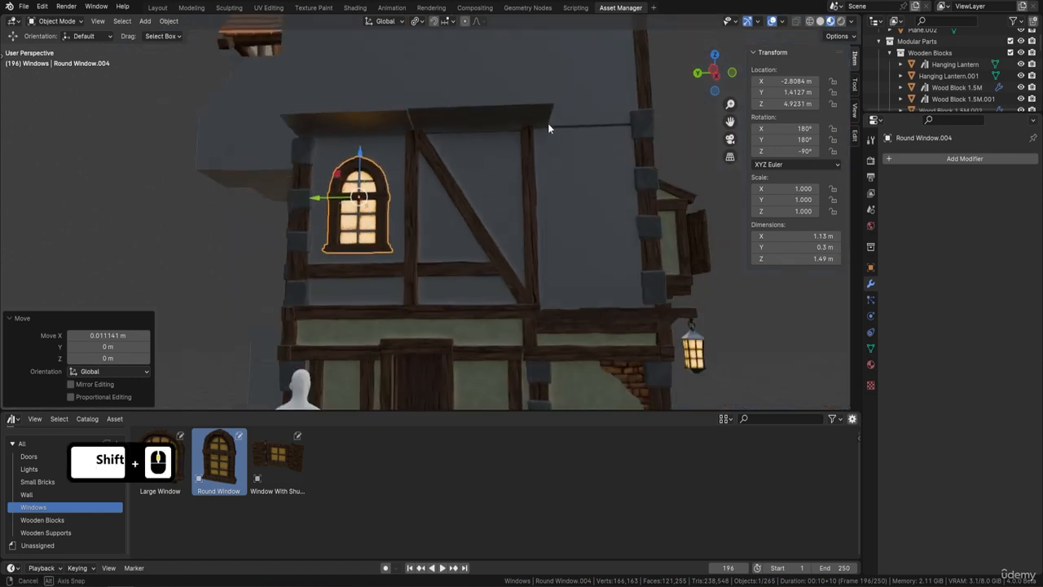
{"action": "middle_click_drag", "start_coordinate": [548, 128], "coordinate": [530, 140]}
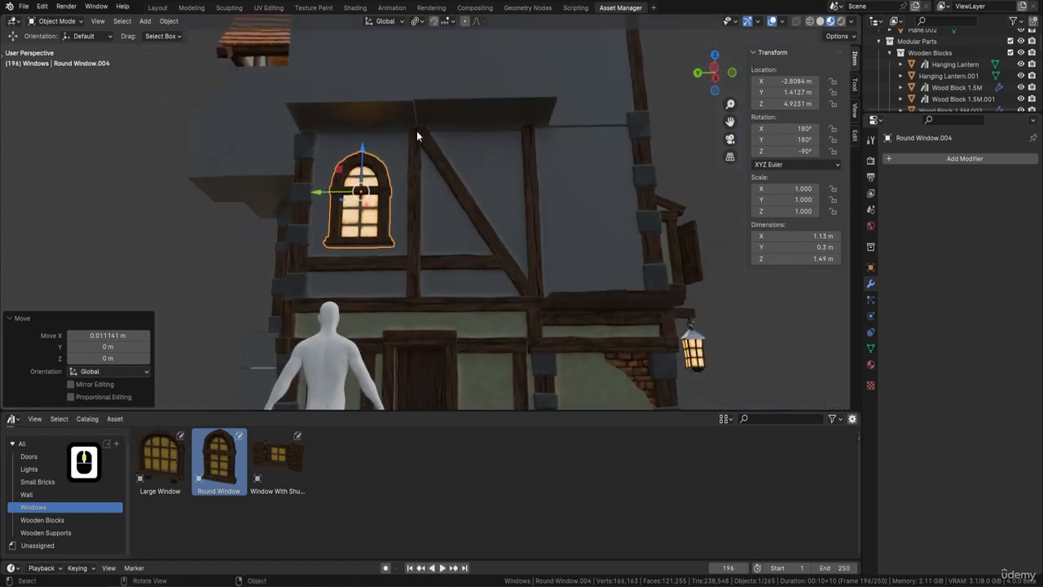
Add Wood Block 2.5M and its .001 variant from the Wooden Blocks catalog onto the ground in front of the house.
{"action": "middle_click_drag", "start_coordinate": [420, 131], "coordinate": [397, 193]}
{"action": "middle_click_drag", "start_coordinate": [453, 248], "coordinate": [493, 129], "text": "shift"}
{"action": "scroll", "coordinate": [487, 244], "scroll_direction": "down", "scroll_amount": 2}
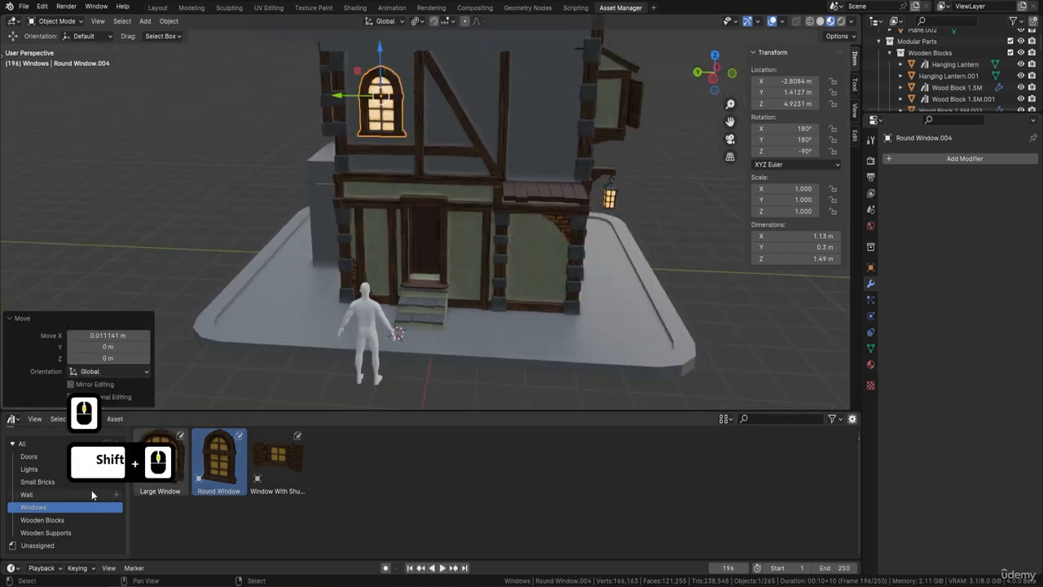
{"action": "left_click", "coordinate": [62, 532]}
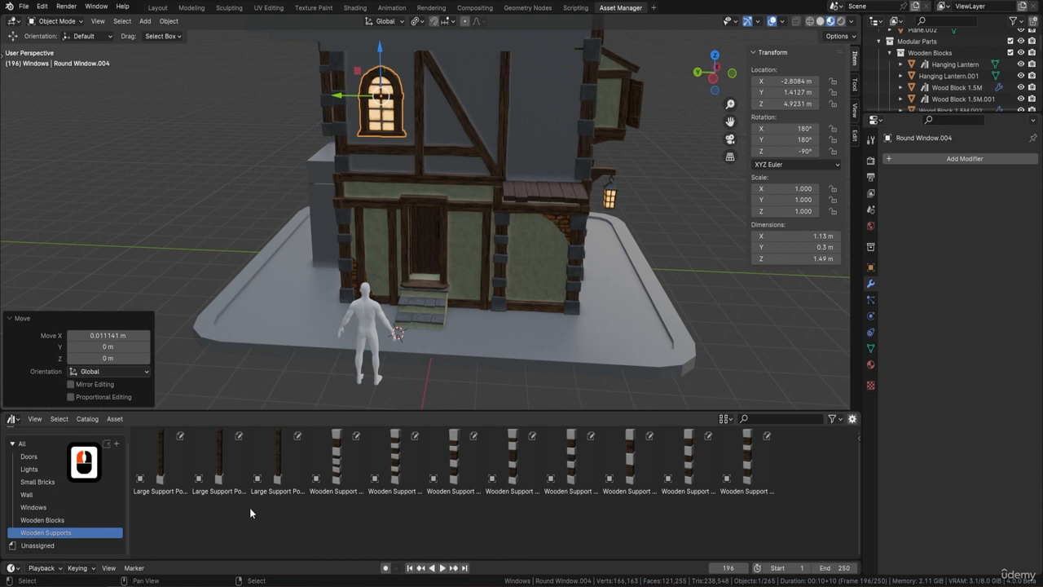
{"action": "left_click", "coordinate": [62, 521]}
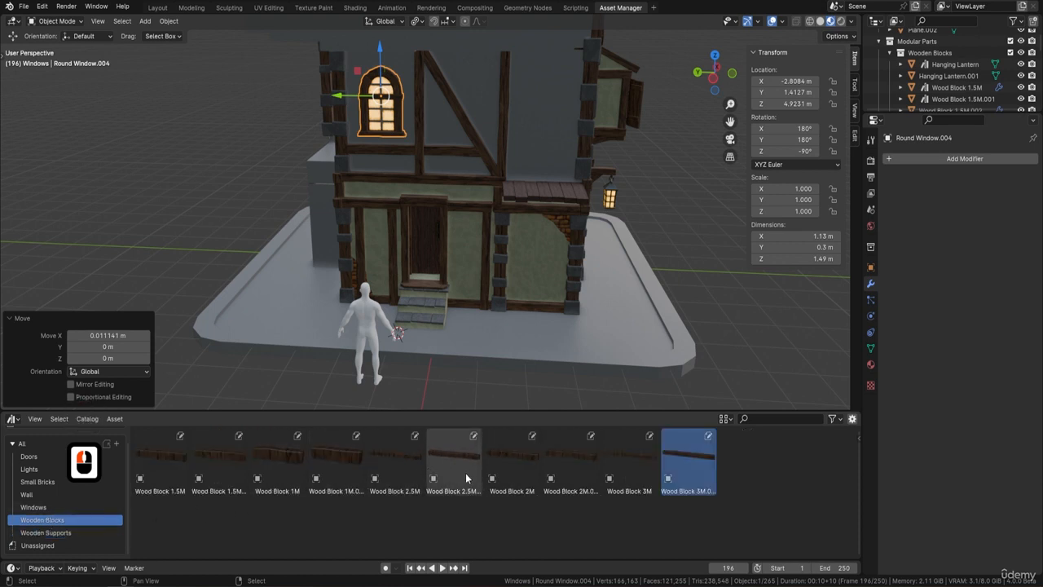
{"action": "left_click_drag", "start_coordinate": [415, 466], "coordinate": [503, 342]}
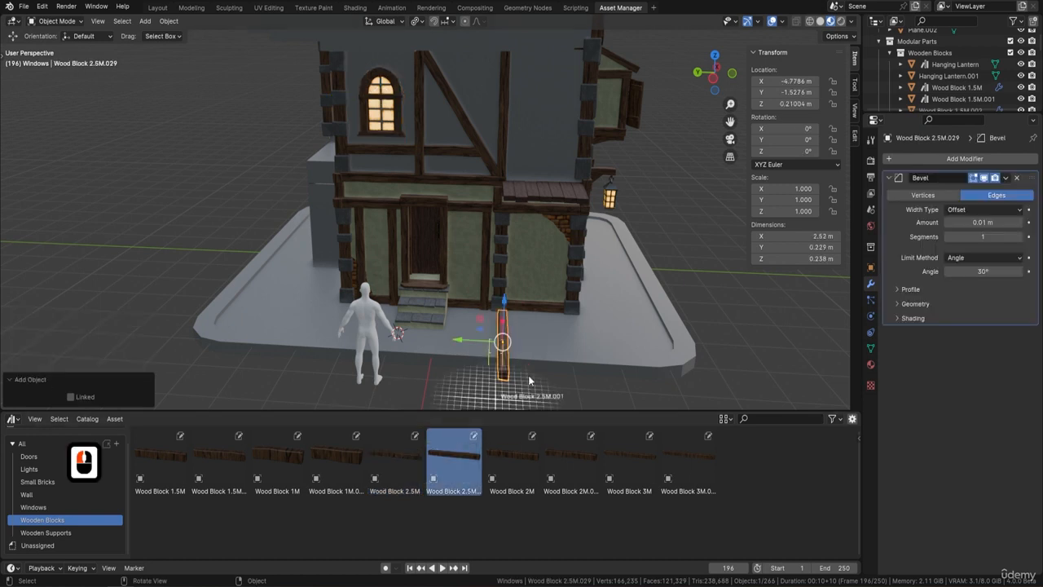
{"action": "left_click_drag", "start_coordinate": [529, 381], "coordinate": [540, 346]}
Rotate both new 2.5 m wood blocks together 90° about global Z so they run parallel to the front wall.
{"action": "left_click", "coordinate": [502, 351]}
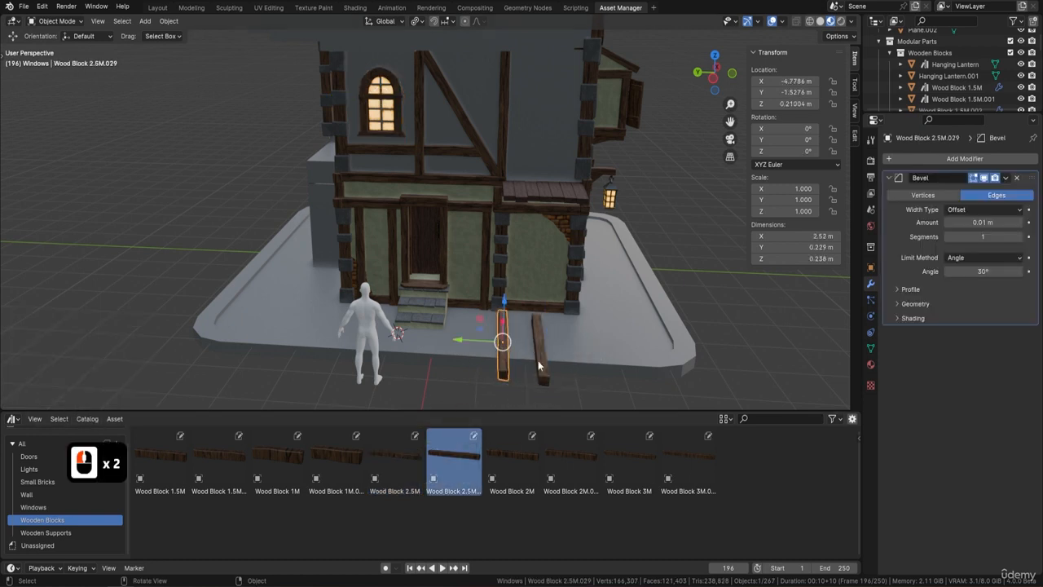
{"action": "left_click", "coordinate": [539, 363], "text": "shift"}
{"action": "type", "text": "rz"}
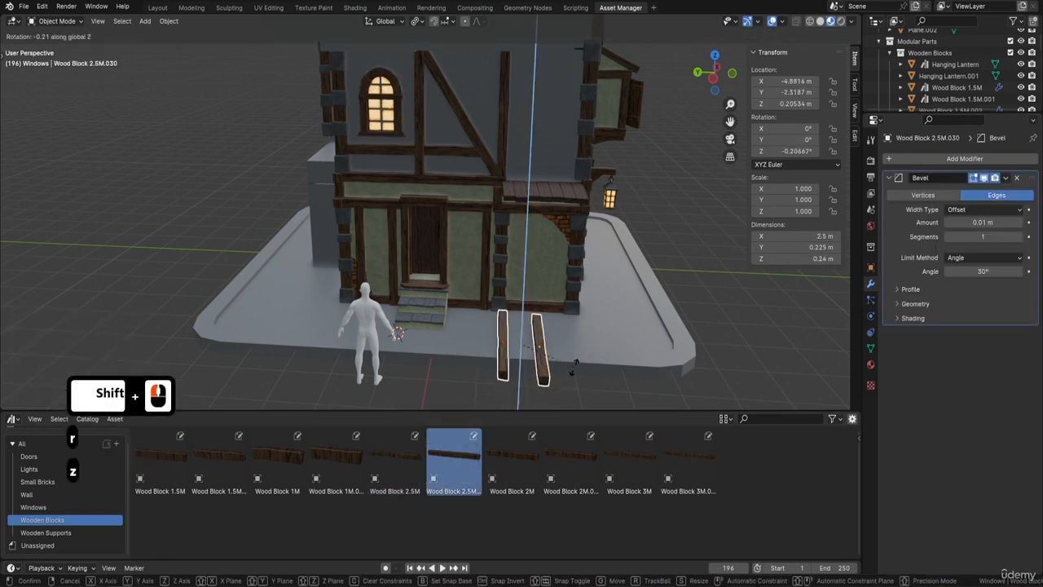
{"action": "type", "text": "90"}
{"action": "key", "text": "Return"}
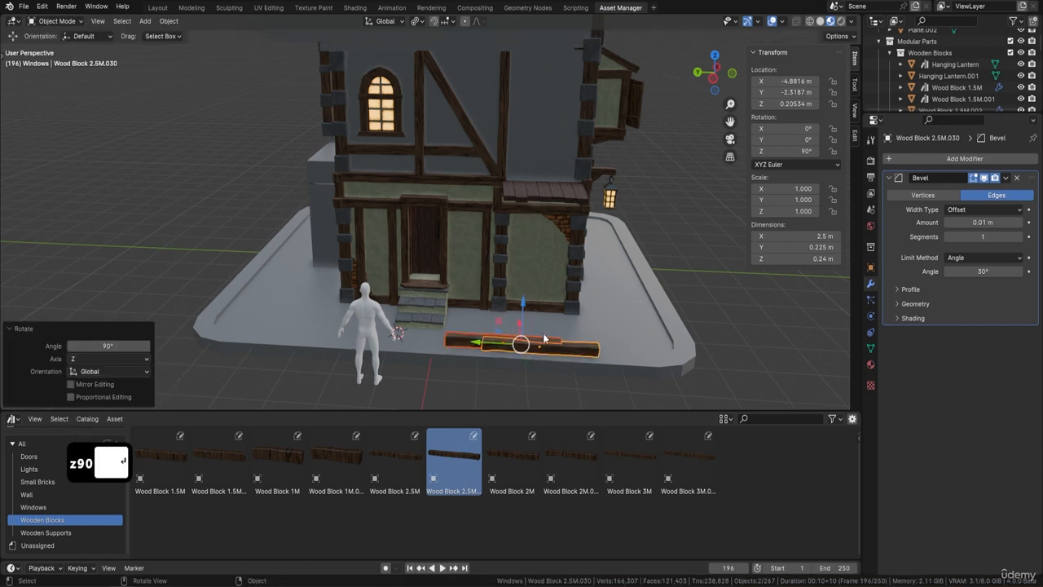
Position the first wood block above the round window, at about 1.38 m in Y and 5.92 m in Z.
{"action": "key", "text": "ctrl+3"}
{"action": "middle_click_drag", "start_coordinate": [542, 332], "coordinate": [489, 324], "text": "shift"}
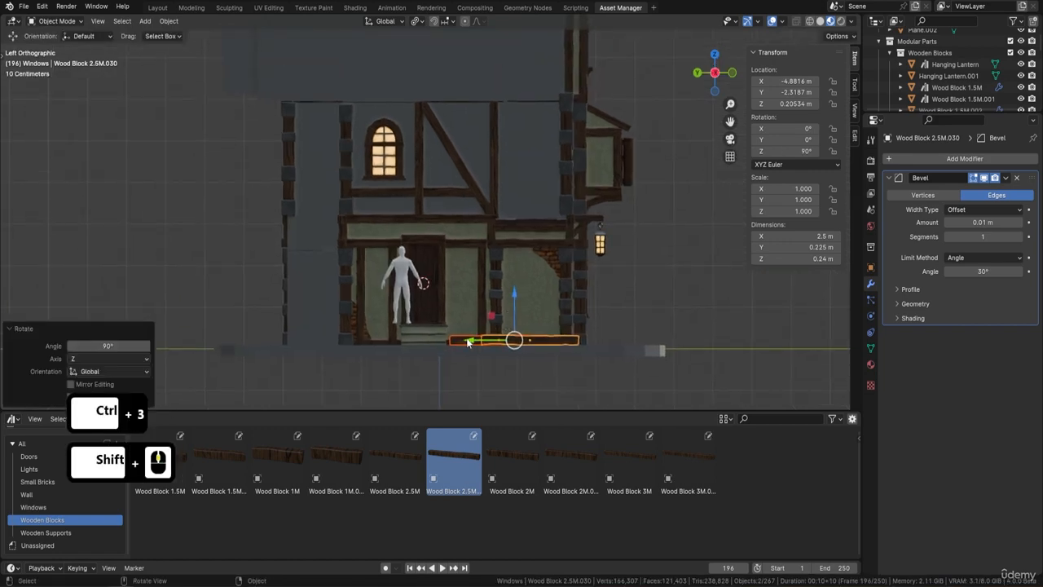
{"action": "left_click", "coordinate": [466, 343]}
{"action": "left_click_drag", "start_coordinate": [503, 301], "coordinate": [503, 75]}
{"action": "left_click_drag", "start_coordinate": [478, 109], "coordinate": [365, 105]}
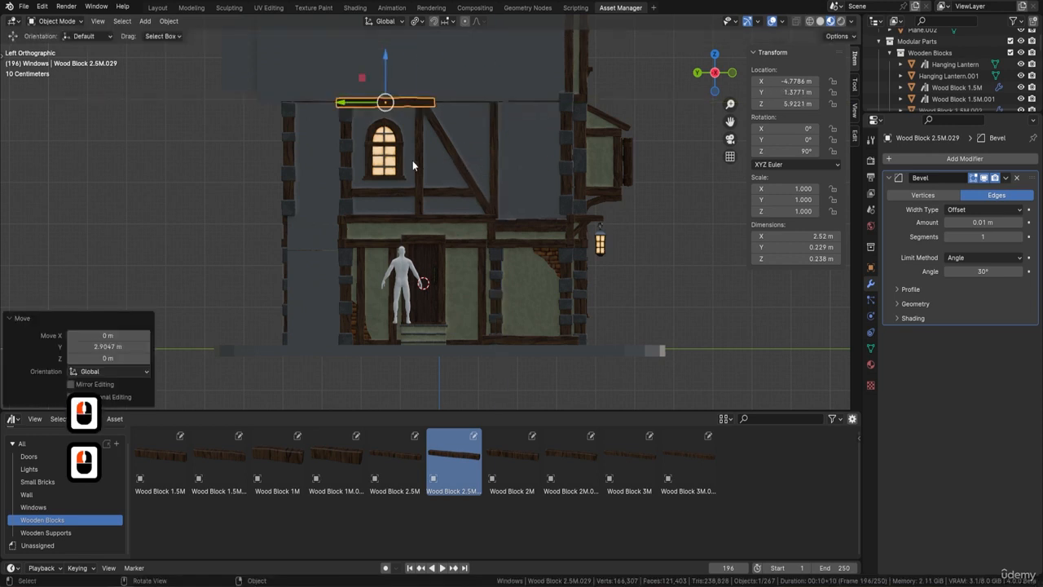
Raise the second wood block to about 5.93 m in Z and lift both blocks a further 0.07 m.
{"action": "left_click", "coordinate": [532, 340]}
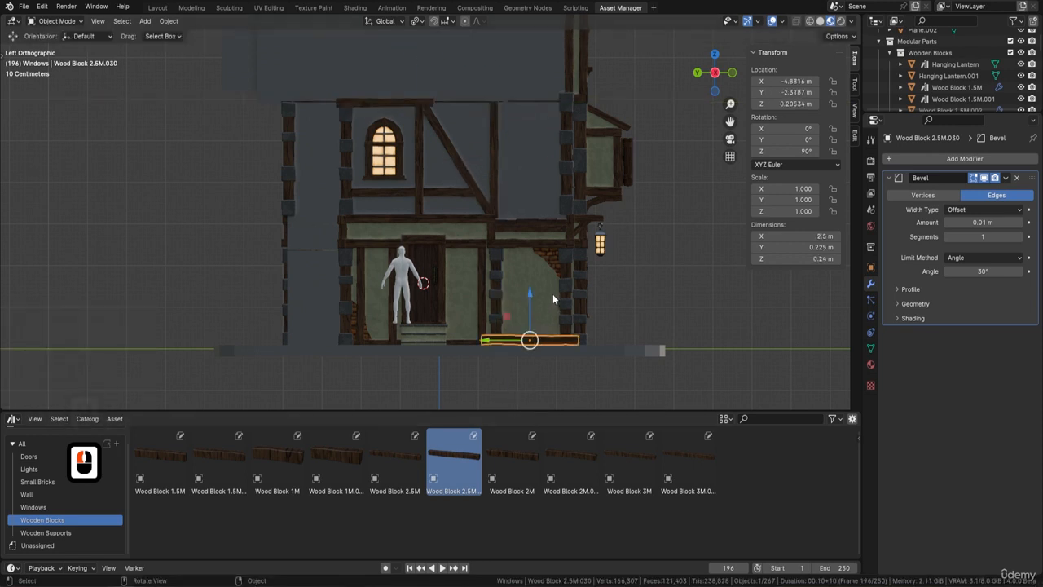
{"action": "left_click_drag", "start_coordinate": [535, 304], "coordinate": [535, 102]}
{"action": "scroll", "coordinate": [456, 120], "scroll_direction": "up", "scroll_amount": 2}
{"action": "middle_click_drag", "start_coordinate": [455, 125], "coordinate": [421, 256], "text": "shift"}
{"action": "left_click", "coordinate": [374, 192], "text": "shift"}
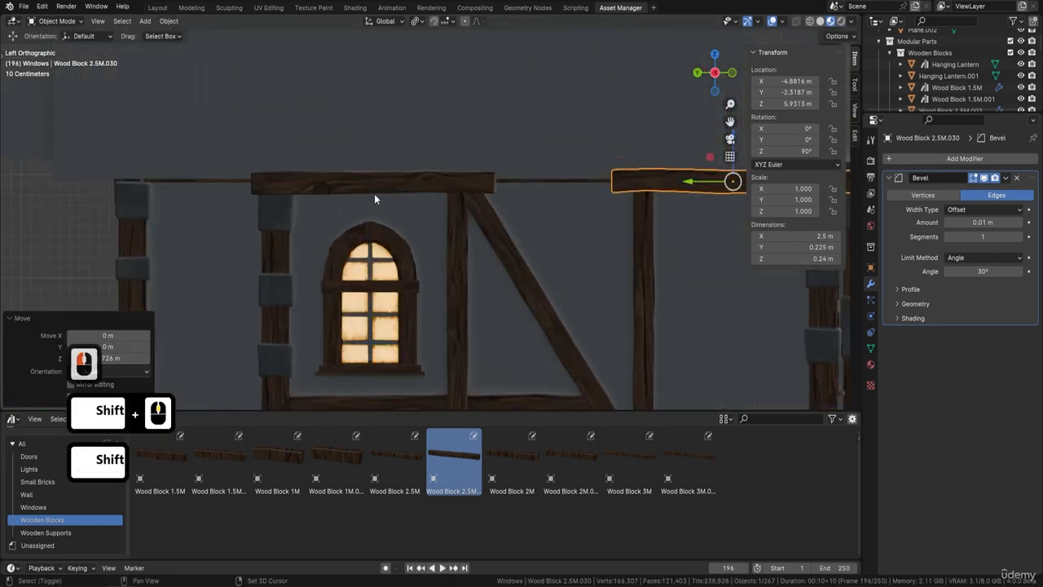
{"action": "left_click_drag", "start_coordinate": [547, 147], "coordinate": [546, 141]}
{"action": "scroll", "coordinate": [537, 213], "scroll_direction": "down", "scroll_amount": 4}
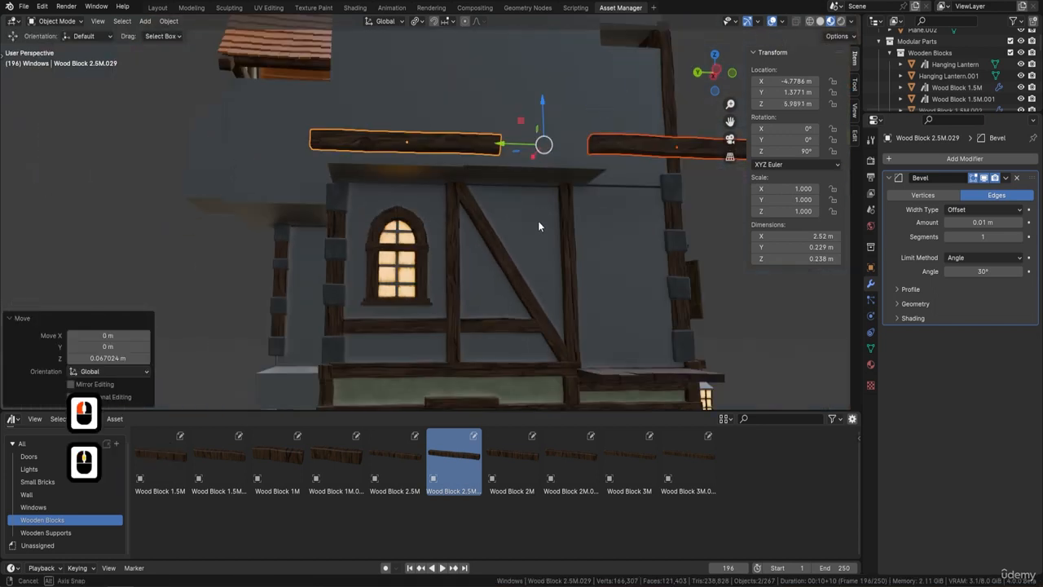
Scale both wood blocks up to about 1.114 around their individual origins.
{"action": "middle_click_drag", "start_coordinate": [538, 220], "coordinate": [605, 264]}
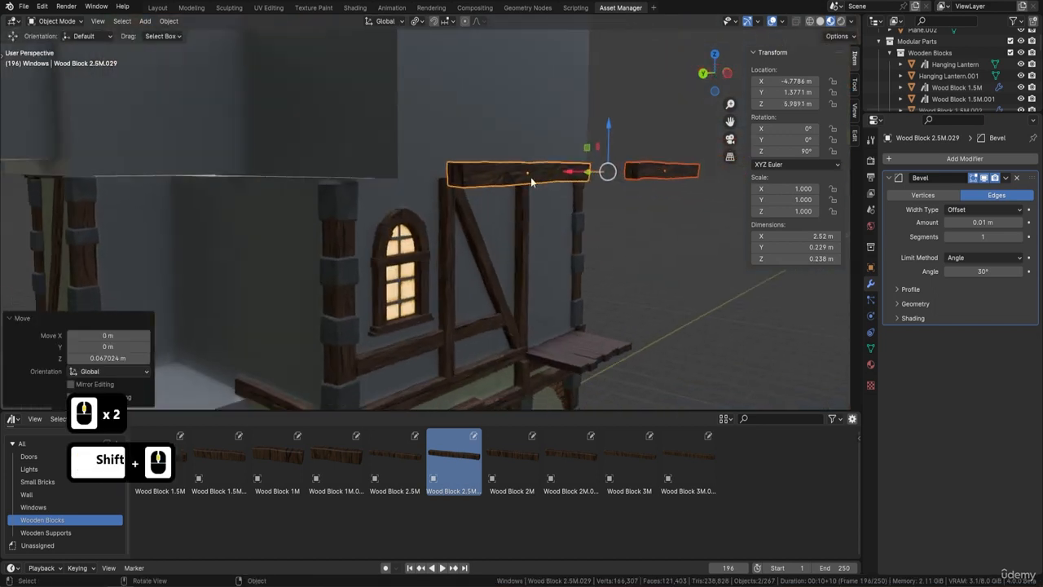
{"action": "left_click", "coordinate": [416, 22]}
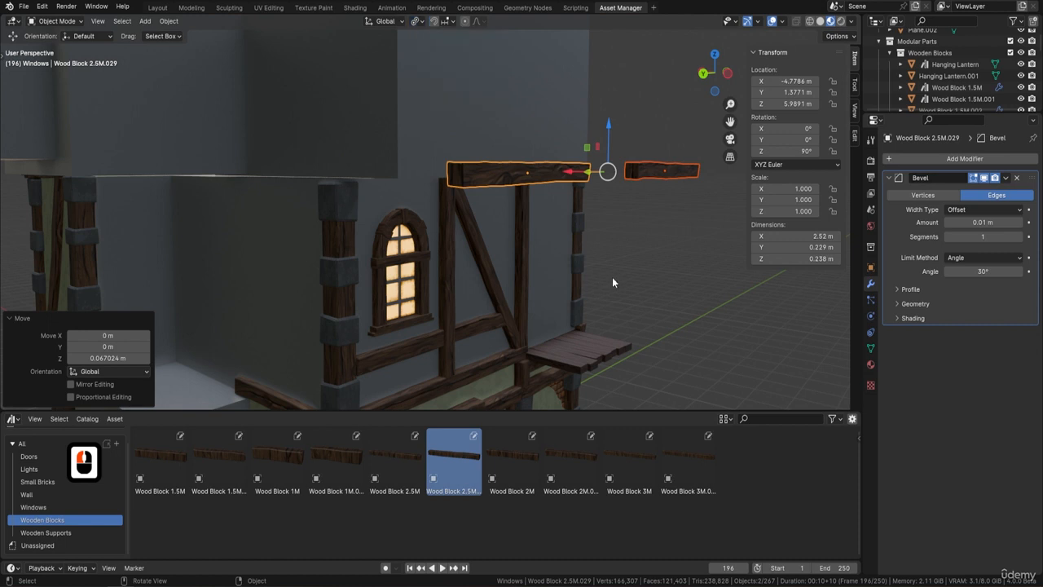
{"action": "key", "text": "s"}
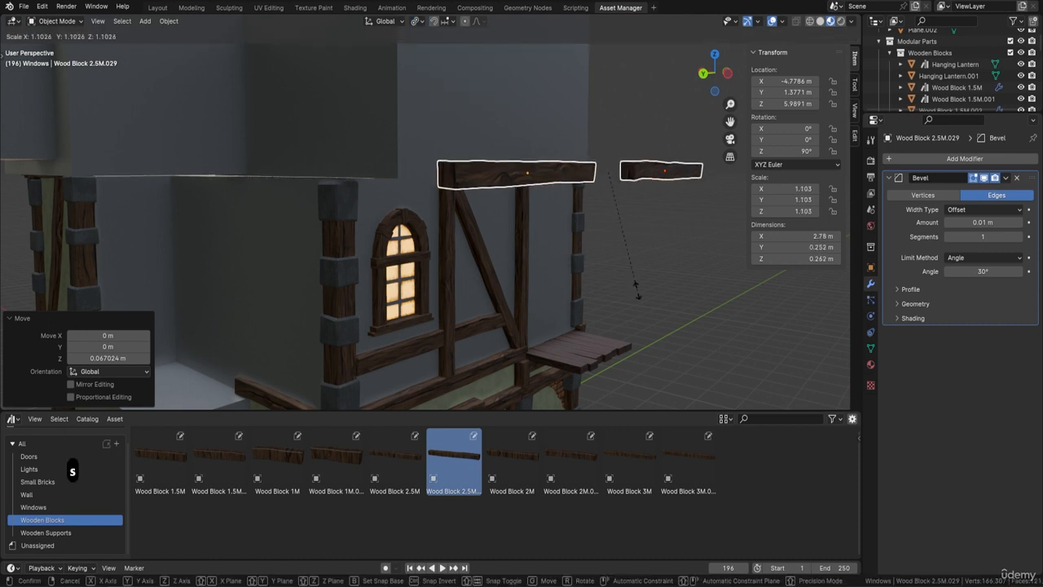
{"action": "left_click", "coordinate": [638, 293]}
Move both wood blocks about 1.91 m along X so they sit against the front wall beneath the overhang.
{"action": "middle_click_drag", "start_coordinate": [595, 273], "coordinate": [607, 233]}
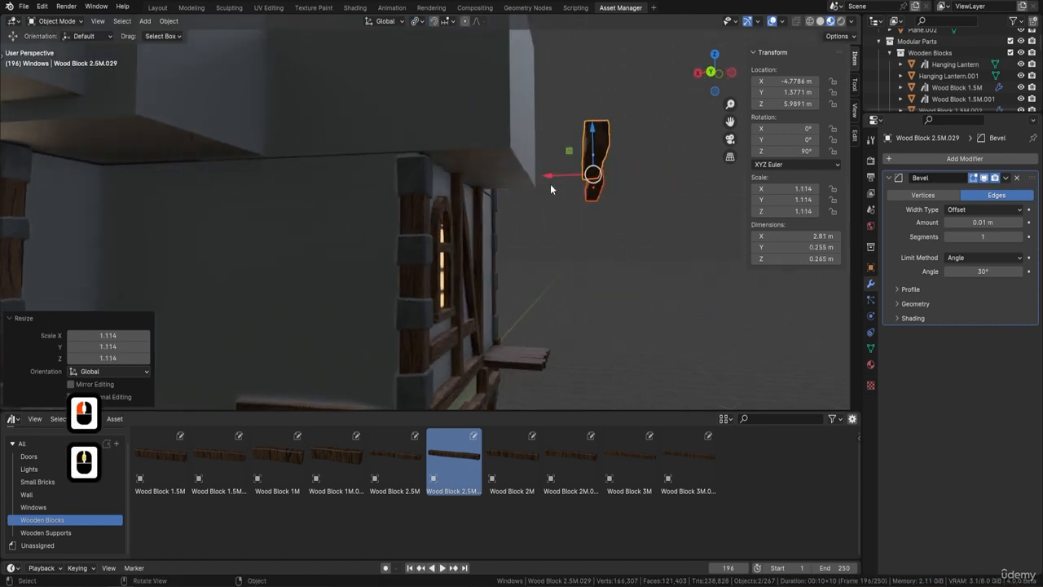
{"action": "left_click_drag", "start_coordinate": [551, 189], "coordinate": [420, 180]}
{"action": "middle_click_drag", "start_coordinate": [421, 180], "coordinate": [453, 178]}
{"action": "left_click_drag", "start_coordinate": [448, 175], "coordinate": [455, 164]}
{"action": "middle_click_drag", "start_coordinate": [421, 110], "coordinate": [425, 175]}
Edit the two overhanging upper-storey blocks together and raise their bottom faces about 0.17 m to clear the new beams.
{"action": "left_click", "coordinate": [470, 160]}
{"action": "key", "text": "Tab"}
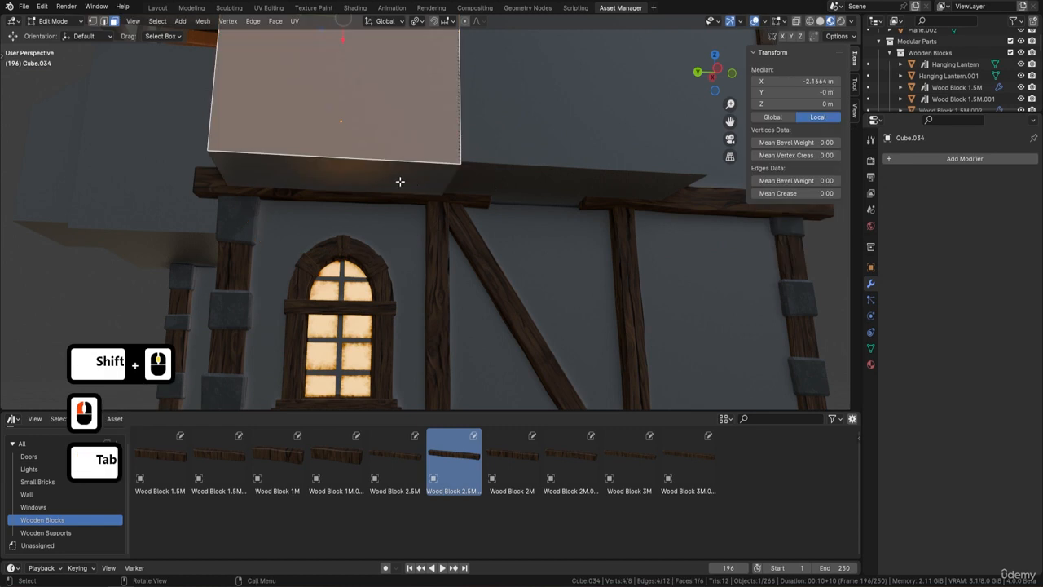
{"action": "left_click", "coordinate": [412, 185]}
{"action": "left_click", "coordinate": [510, 192], "text": "shift"}
{"action": "key", "text": "Tab"}
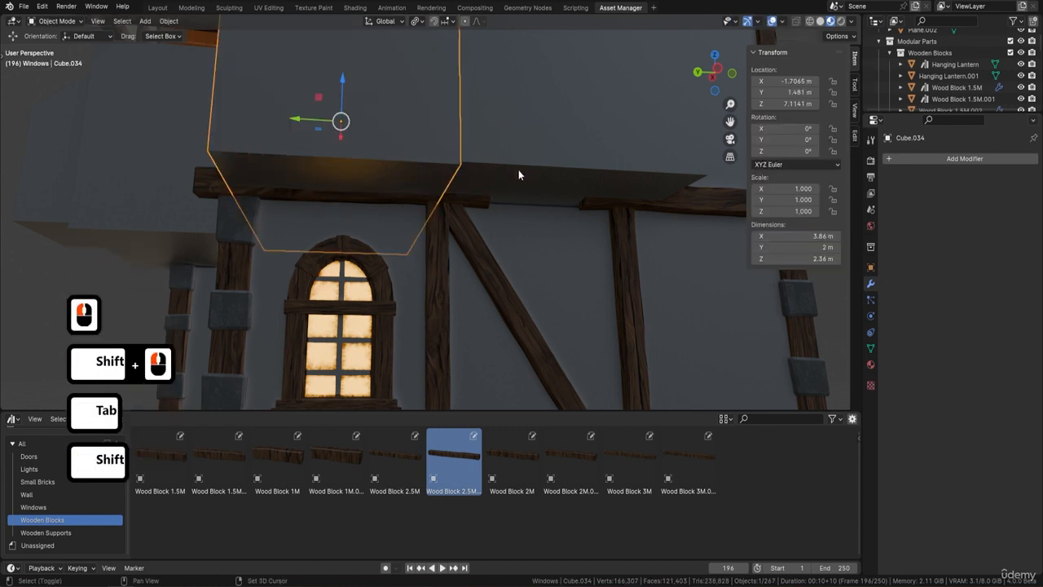
{"action": "left_click", "coordinate": [478, 187], "text": "shift"}
{"action": "key", "text": "Tab"}
{"action": "left_click", "coordinate": [412, 177]}
{"action": "left_click", "coordinate": [500, 177], "text": "shift"}
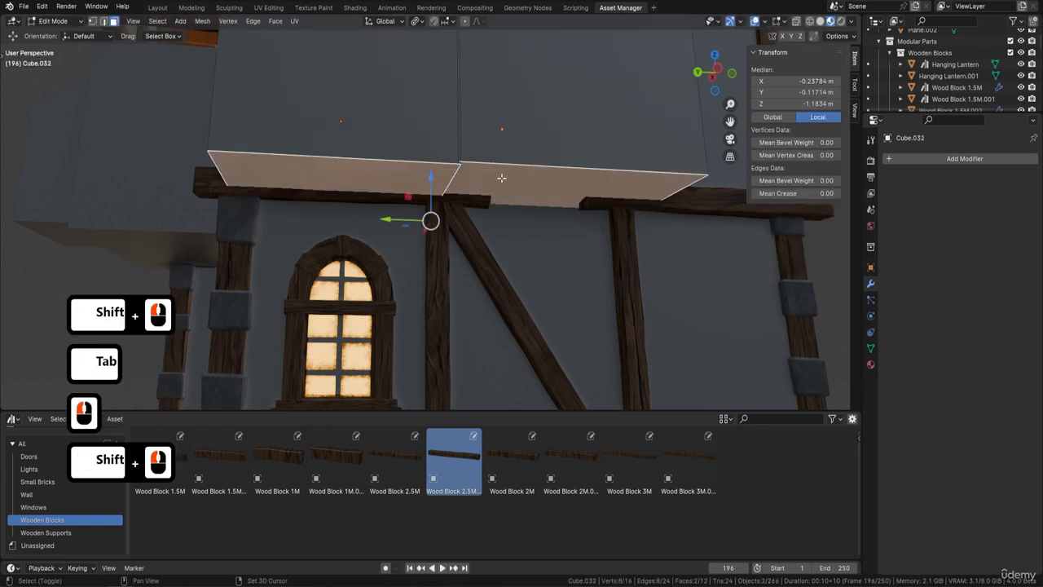
{"action": "left_click_drag", "start_coordinate": [428, 181], "coordinate": [436, 165]}
{"action": "middle_click_drag", "start_coordinate": [436, 165], "coordinate": [466, 249]}
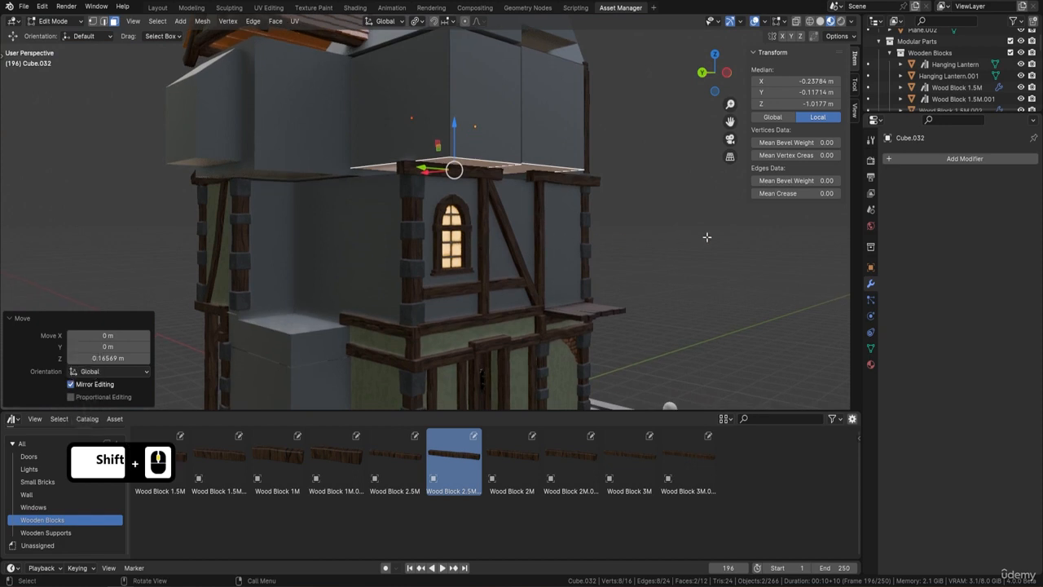
{"action": "middle_click_drag", "start_coordinate": [490, 229], "coordinate": [420, 155]}
{"action": "scroll", "coordinate": [412, 142], "scroll_direction": "up", "scroll_amount": 3}
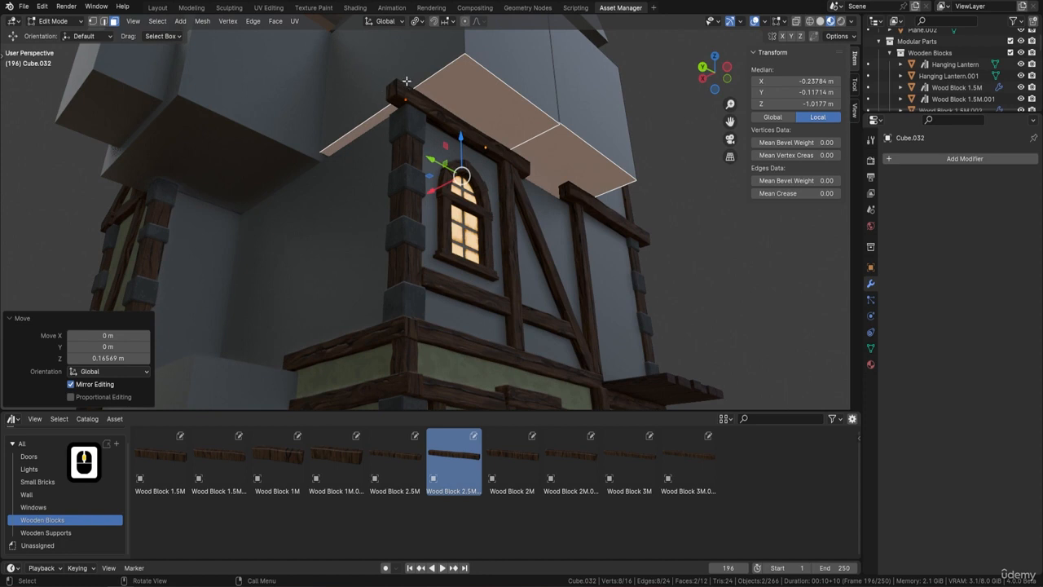
{"action": "middle_click_drag", "start_coordinate": [406, 82], "coordinate": [444, 186]}
{"action": "key", "text": "Tab"}
Shorten the beam above the round window to about 2.13 m along its own length and nudge it 0.005 m in Y.
{"action": "left_click", "coordinate": [443, 183]}
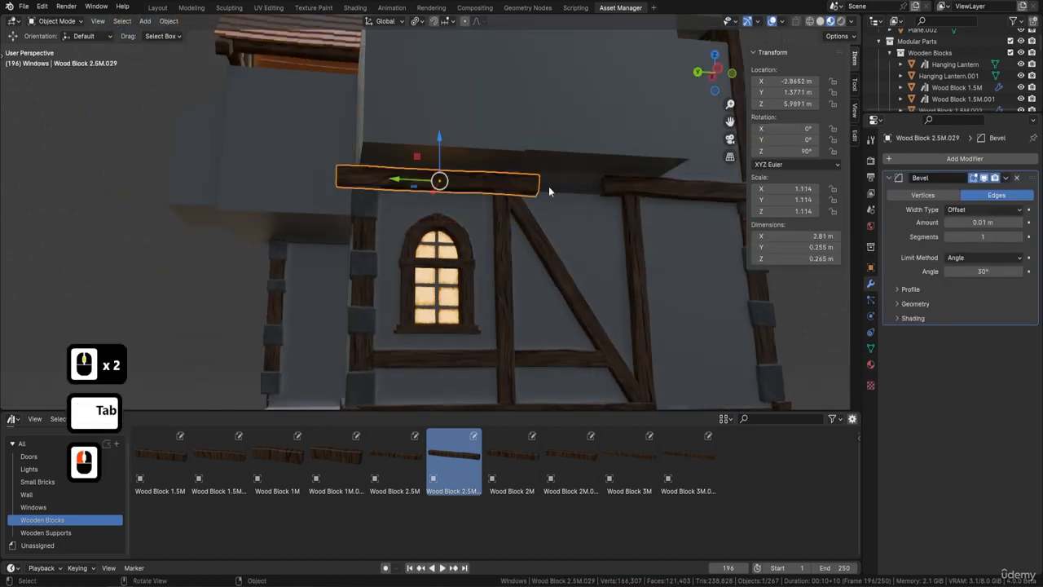
{"action": "key", "text": "s"}
{"action": "key", "text": "x"}
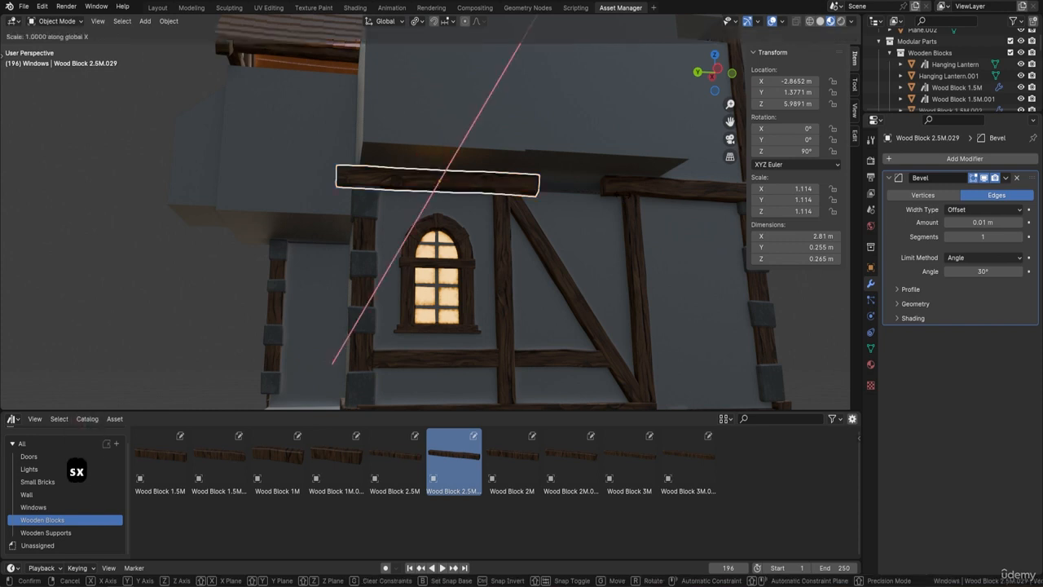
{"action": "left_click", "coordinate": [577, 195]}
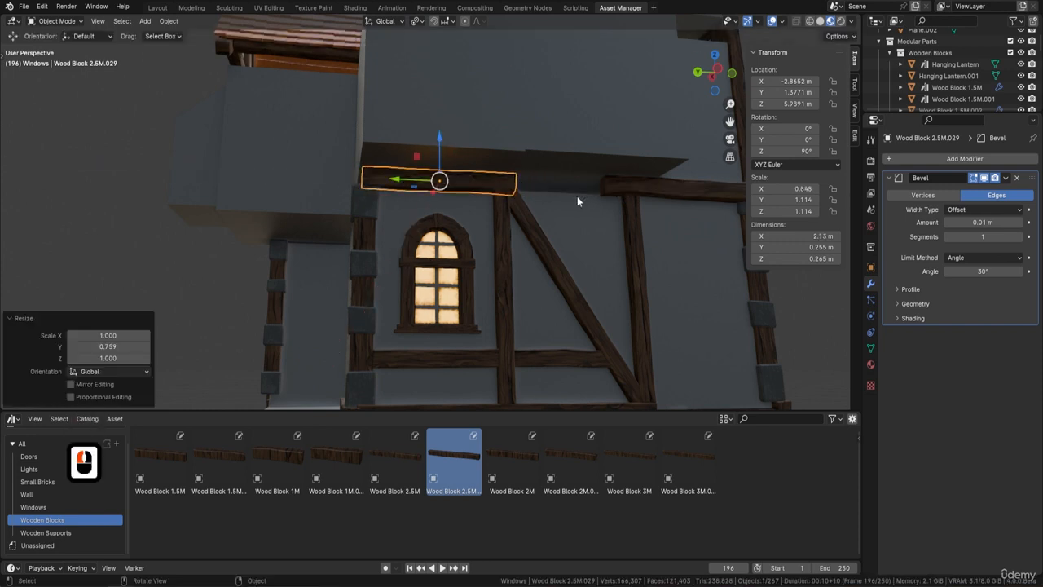
{"action": "scroll", "coordinate": [530, 183], "scroll_direction": "up", "scroll_amount": 2}
{"action": "mouse_move", "coordinate": [404, 165]}
{"action": "left_mouse_down"}
{"action": "mouse_move", "coordinate": [393, 161]}
{"action": "mouse_move", "coordinate": [397, 172]}
{"action": "left_mouse_up"}
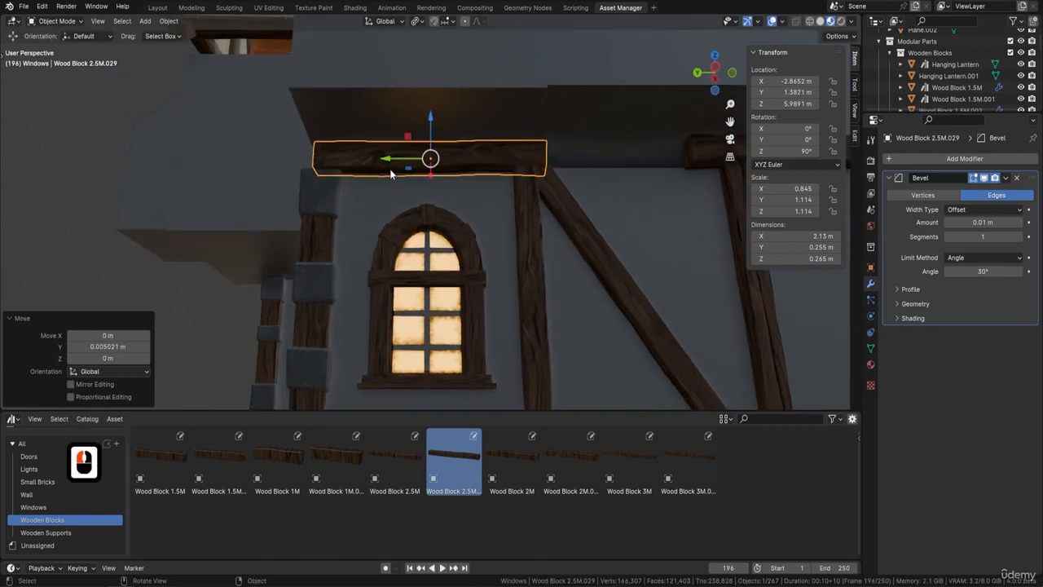
Duplicate the beam above the window, move the copy about 1.31 m along Y, and rotate it 90° about Z.
{"action": "middle_click_drag", "start_coordinate": [397, 172], "coordinate": [491, 221]}
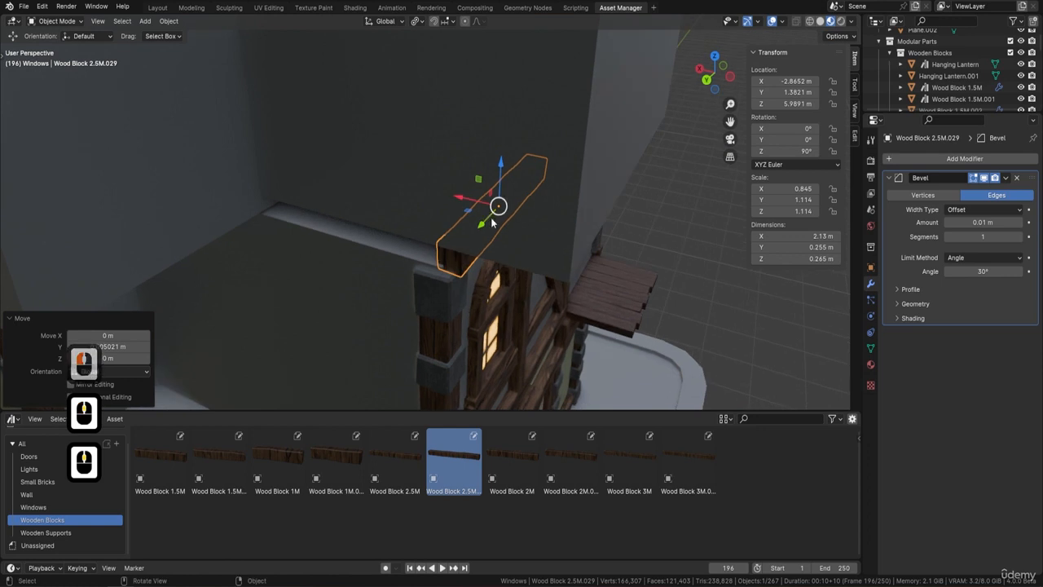
{"action": "key", "text": "shift+d"}
{"action": "key", "text": "Return"}
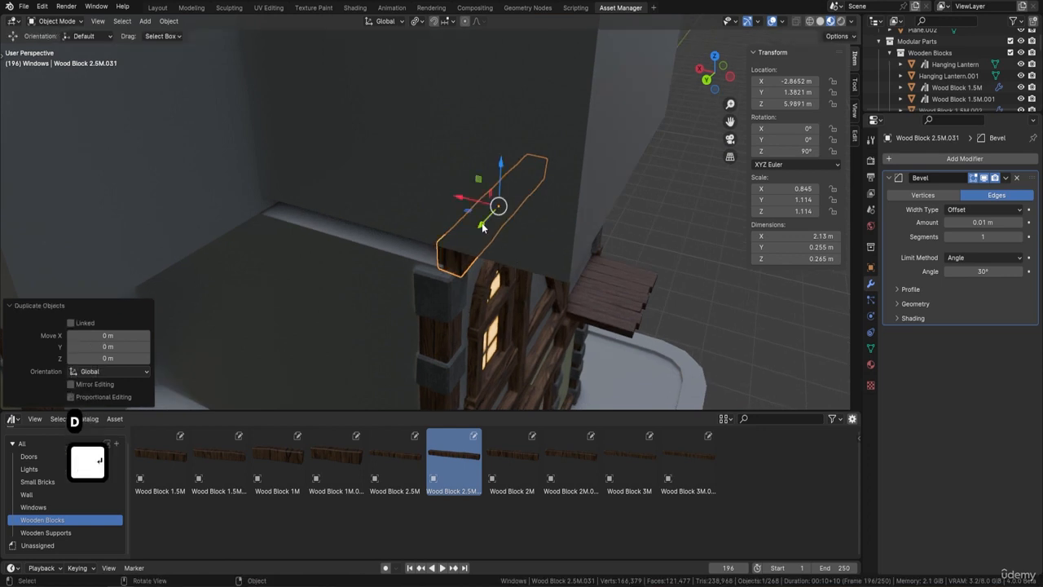
{"action": "key", "text": "g"}
{"action": "key", "text": "y"}
{"action": "left_click", "coordinate": [403, 275]}
{"action": "type", "text": "r"}
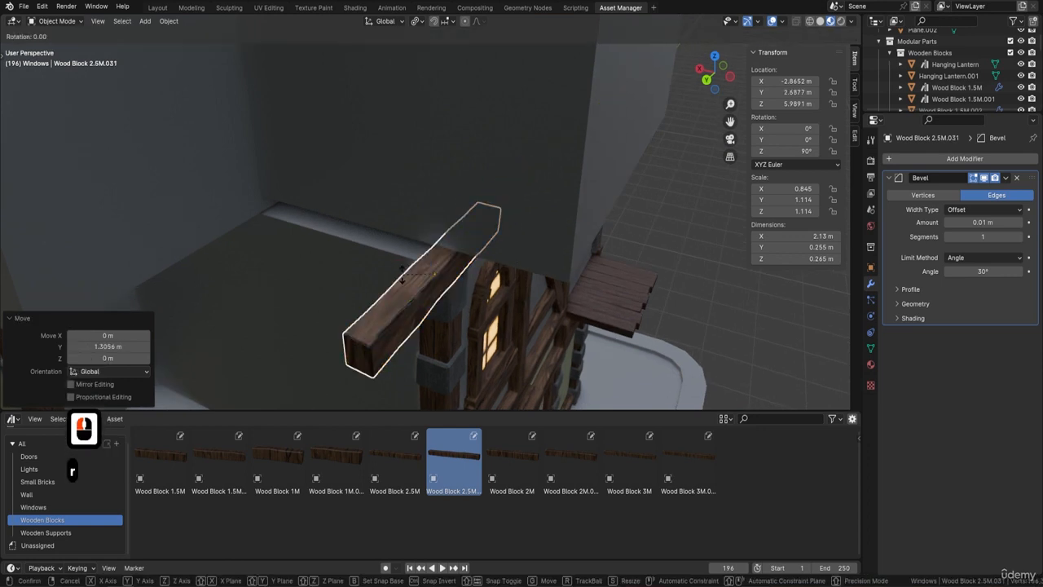
{"action": "type", "text": "z90"}
{"action": "key", "text": "Return"}
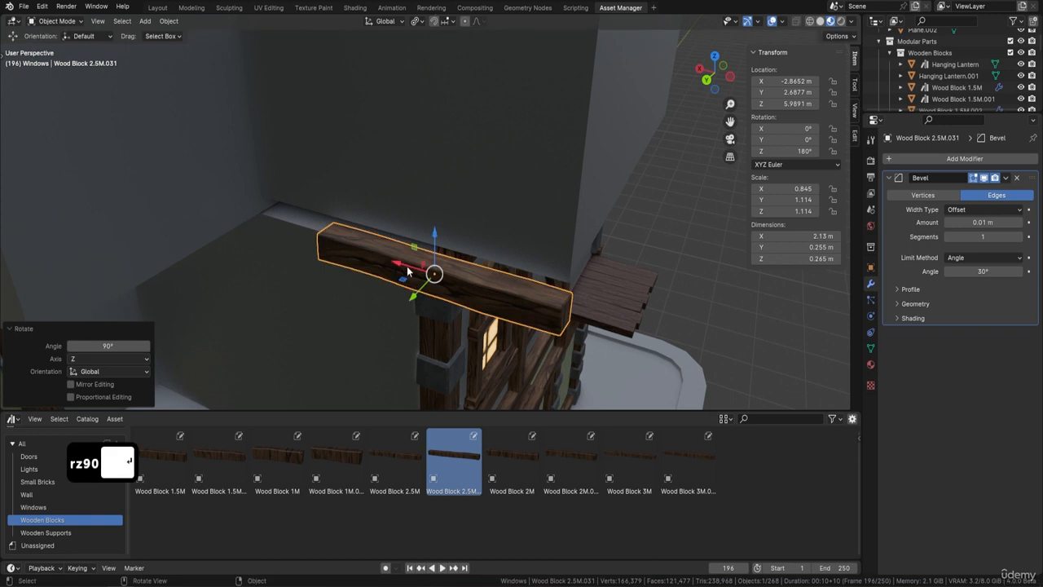
Fit the copied beam against the side wall by moving it about 0.95 m along X and -0.21 m along Y.
{"action": "key", "text": "g"}
{"action": "key", "text": "x"}
{"action": "left_click", "coordinate": [346, 237]}
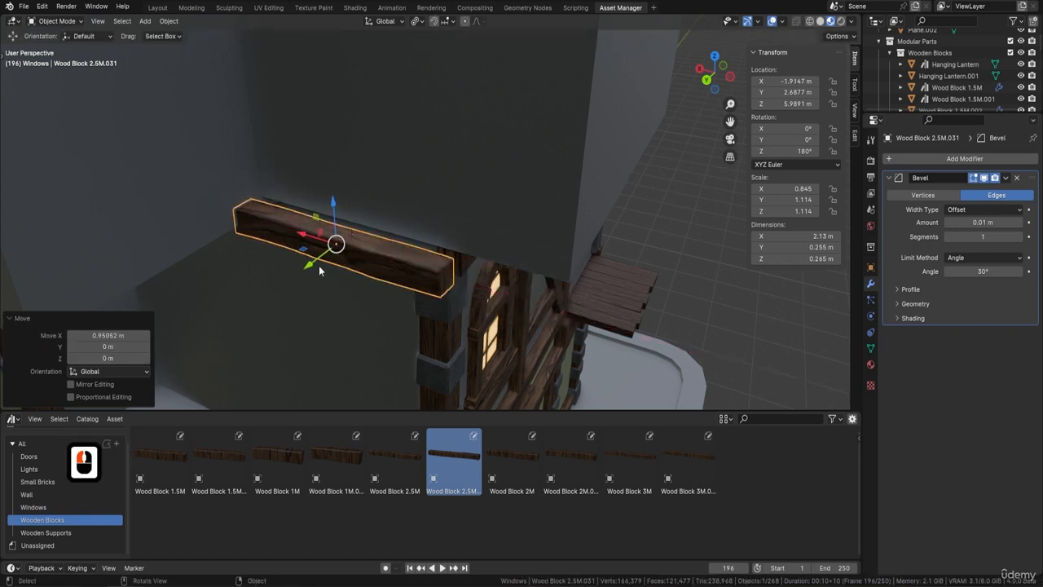
{"action": "key", "text": "g"}
{"action": "key", "text": "y"}
{"action": "left_click", "coordinate": [332, 256]}
{"action": "middle_click_drag", "start_coordinate": [333, 256], "coordinate": [432, 189]}
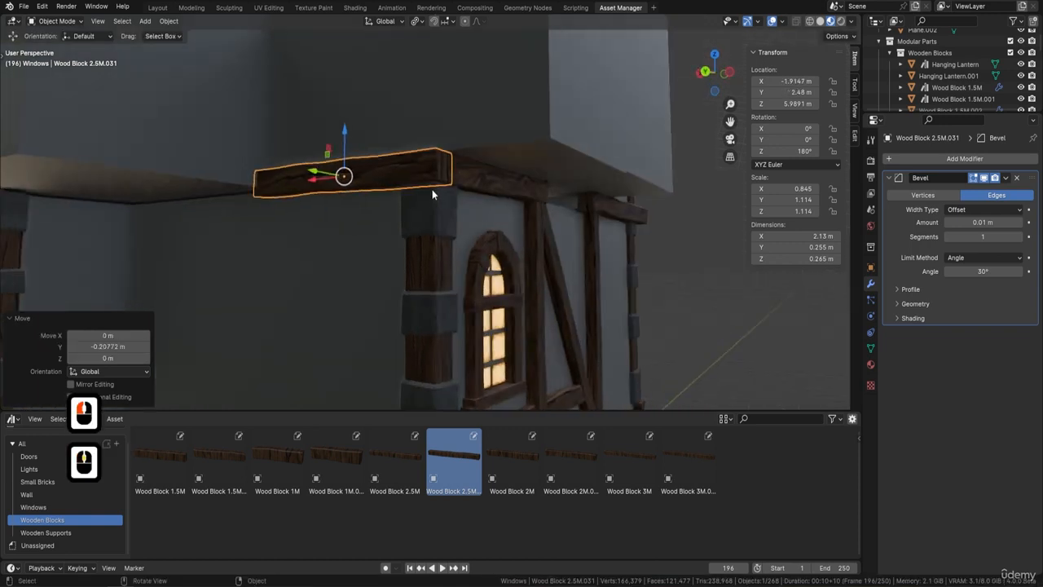
Stretch the side-wall beam slightly along X so it covers the corner support.
{"action": "scroll", "coordinate": [479, 151], "scroll_direction": "up", "scroll_amount": 2}
{"action": "middle_click_drag", "start_coordinate": [479, 150], "coordinate": [437, 193], "text": "shift"}
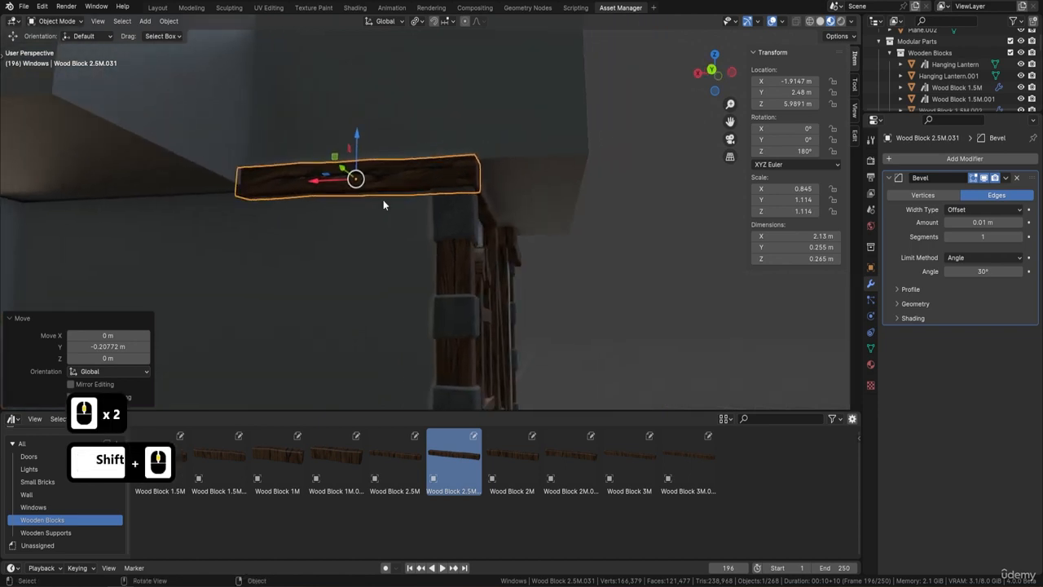
{"action": "key", "text": "s"}
{"action": "key", "text": "x"}
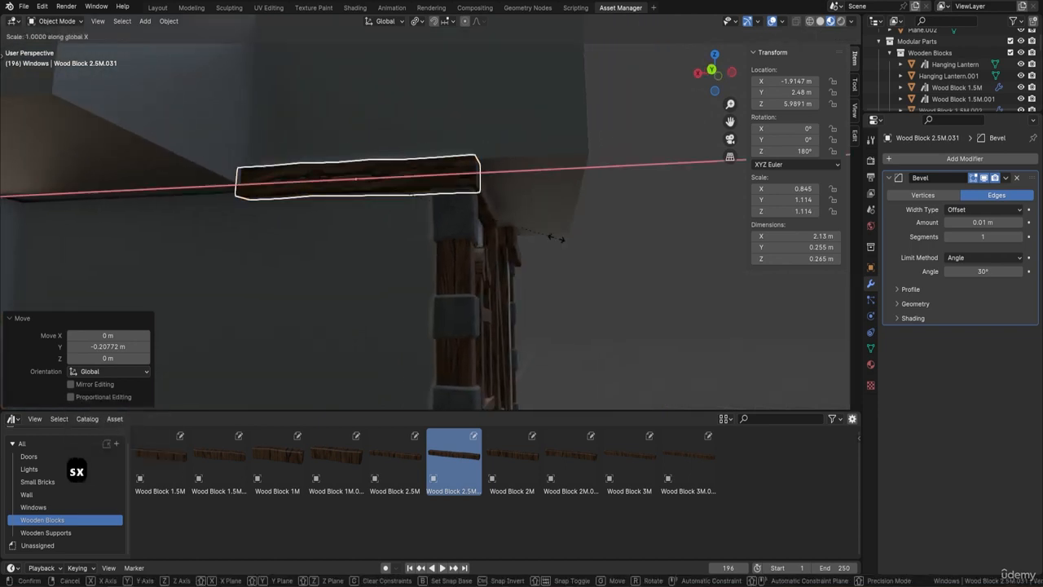
{"action": "left_click", "coordinate": [576, 241]}
{"action": "middle_click_drag", "start_coordinate": [571, 187], "coordinate": [439, 188]}
Confirm the side-wall beam's stretch along X and nudge the beam above the arched window slightly along Y.
{"action": "left_click", "coordinate": [446, 193]}
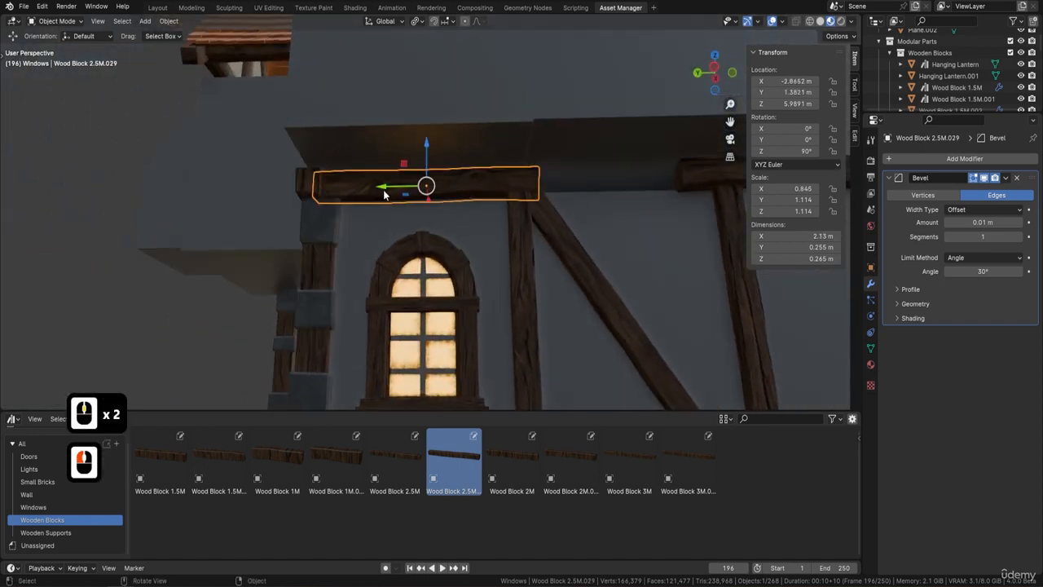
{"action": "left_click_drag", "start_coordinate": [383, 193], "coordinate": [392, 201]}
{"action": "middle_click_drag", "start_coordinate": [392, 201], "coordinate": [510, 214], "text": "shift"}
Move the neighbouring top beam about 0.92 m along Y and lengthen it along Y to about 3.29 m.
{"action": "left_click", "coordinate": [564, 195]}
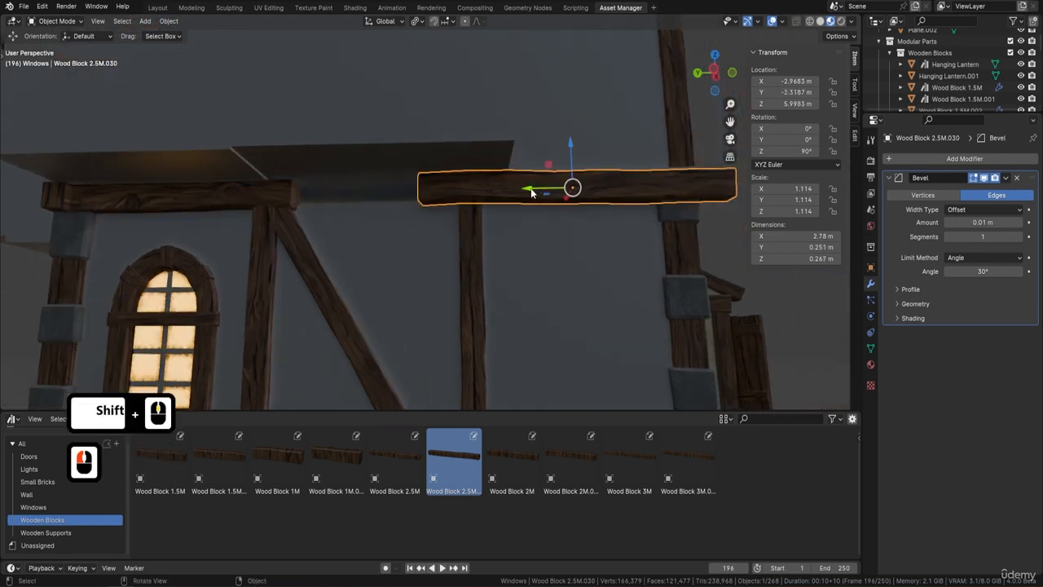
{"action": "left_click_drag", "start_coordinate": [530, 191], "coordinate": [422, 197]}
{"action": "key", "text": "s"}
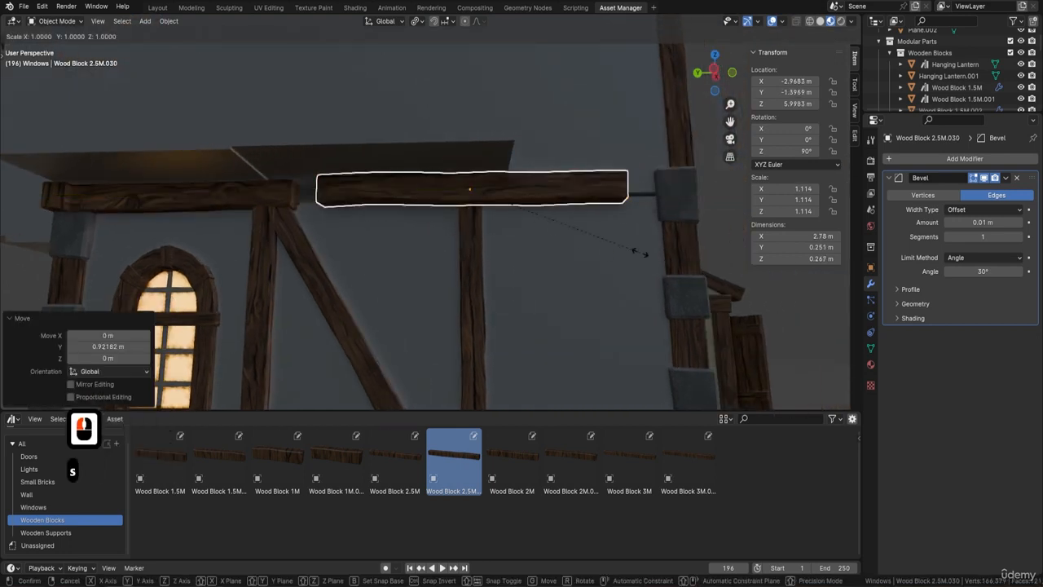
{"action": "key", "text": "x"}
{"action": "key", "text": "y"}
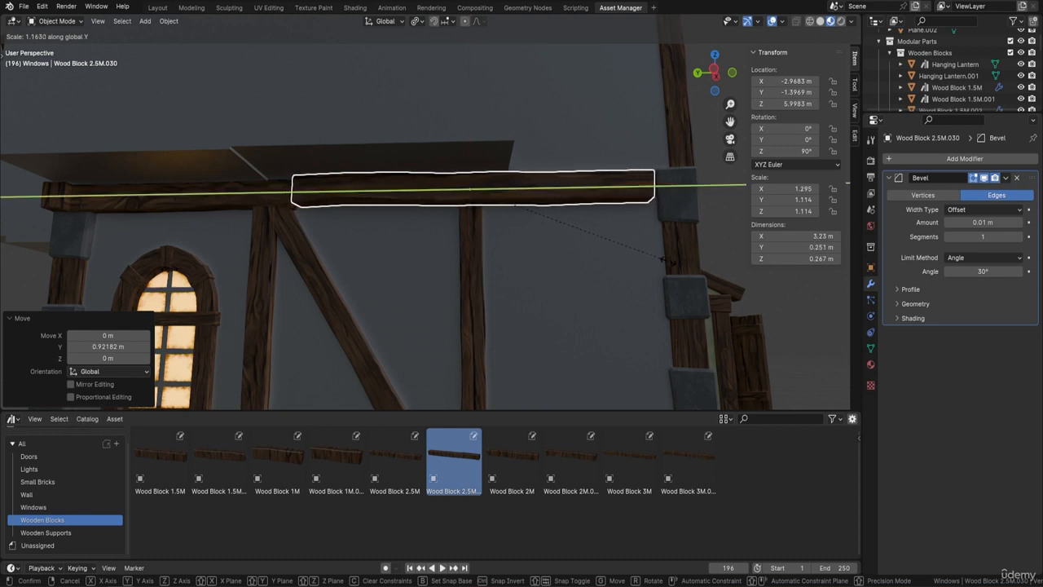
{"action": "left_click", "coordinate": [661, 259]}
Fit the lengthened beam under the overhang by shifting it about 0.055 m and 0.038 m along X and -0.033 m along Y.
{"action": "middle_click_drag", "start_coordinate": [672, 261], "coordinate": [503, 232]}
{"action": "left_click_drag", "start_coordinate": [414, 182], "coordinate": [421, 182]}
{"action": "middle_click_drag", "start_coordinate": [432, 181], "coordinate": [503, 255], "text": "shift"}
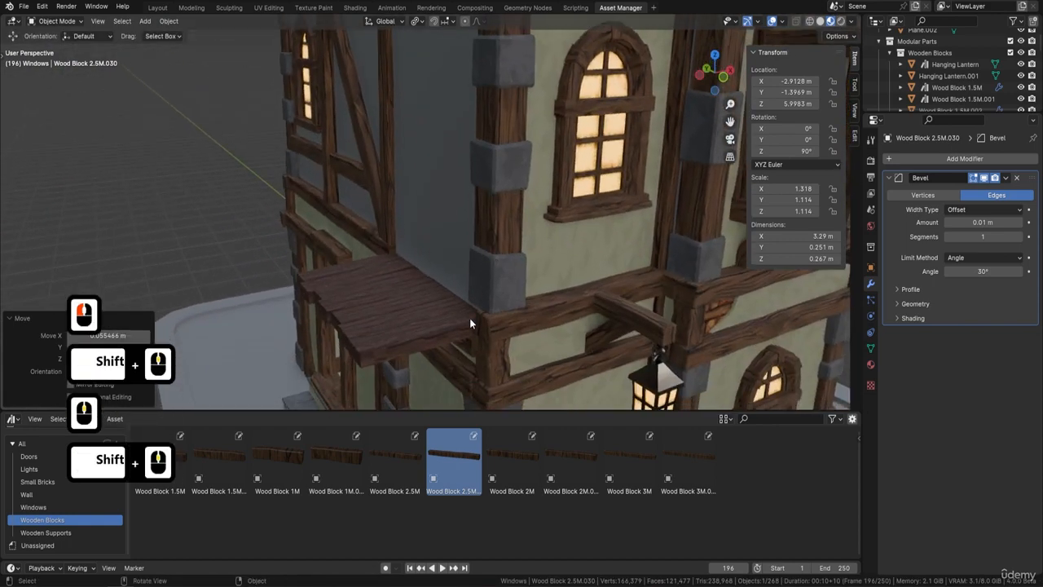
{"action": "middle_click_drag", "start_coordinate": [470, 323], "coordinate": [530, 202]}
{"action": "middle_click_drag", "start_coordinate": [400, 161], "coordinate": [462, 166]}
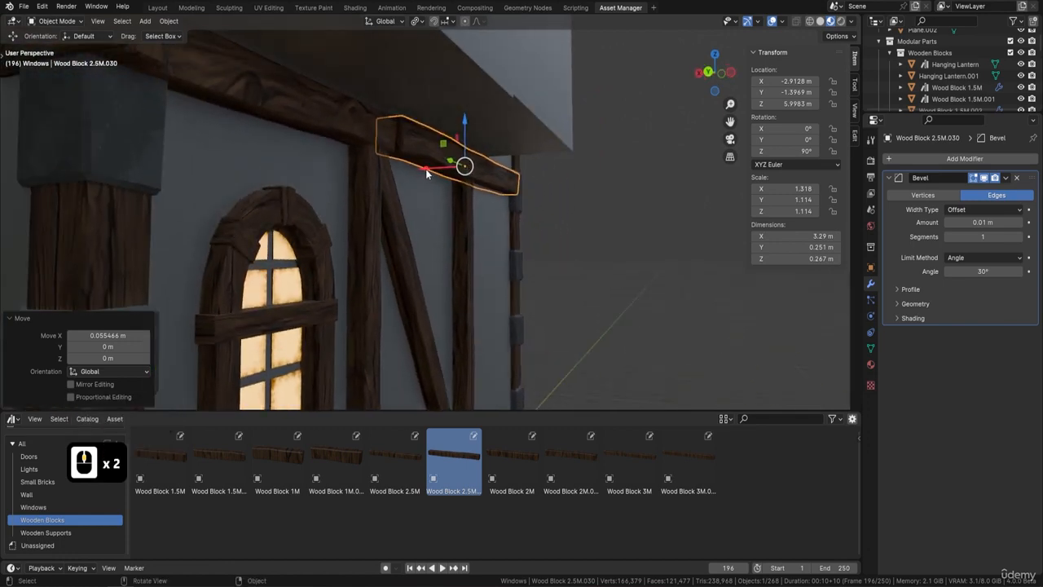
{"action": "left_click_drag", "start_coordinate": [426, 174], "coordinate": [421, 169]}
{"action": "middle_click_drag", "start_coordinate": [420, 168], "coordinate": [473, 221]}
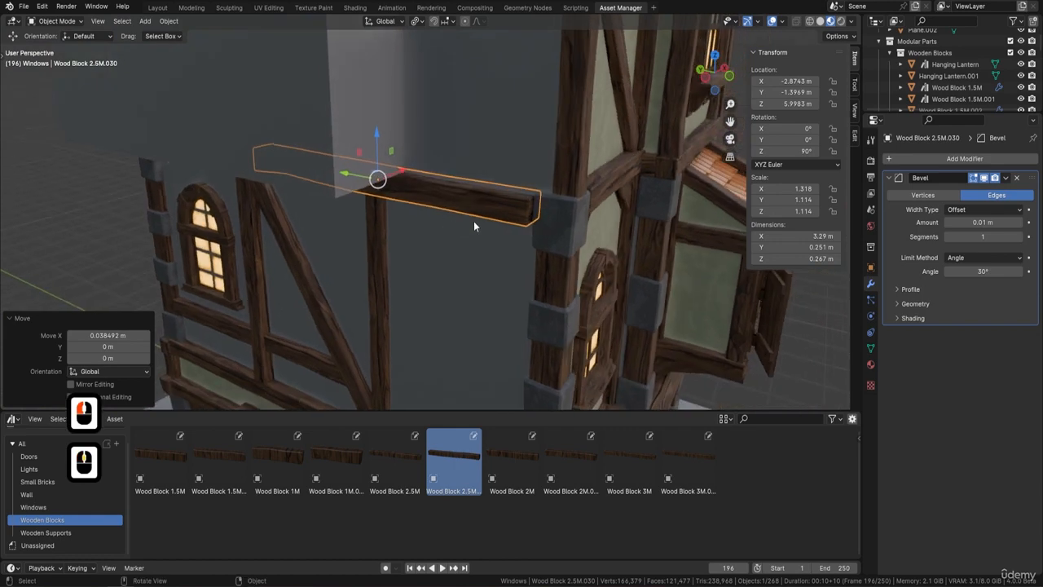
{"action": "left_click_drag", "start_coordinate": [355, 177], "coordinate": [357, 184]}
Extend the beam's end face towards the beam above the window, making the beam about 3.32 m long.
{"action": "mouse_move", "coordinate": [357, 184]}
{"action": "middle_mouse_down"}
{"action": "mouse_move", "coordinate": [566, 159]}
{"action": "mouse_move", "coordinate": [385, 148]}
{"action": "mouse_move", "coordinate": [435, 162]}
{"action": "mouse_move", "coordinate": [330, 144]}
{"action": "mouse_move", "coordinate": [353, 164]}
{"action": "middle_mouse_up"}
{"action": "key", "text": "a"}
{"action": "key", "text": "Tab"}
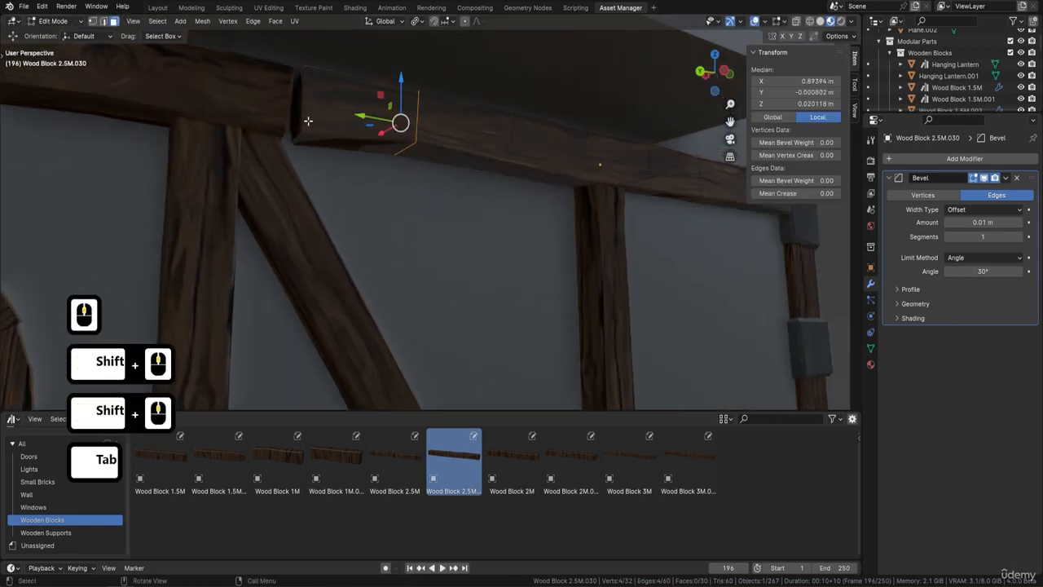
{"action": "left_click", "coordinate": [295, 117]}
{"action": "left_click_drag", "start_coordinate": [256, 103], "coordinate": [250, 101]}
{"action": "key", "text": "Tab"}
Duplicate the plain wall panel on the ground floor and move the copy about -2.86 m along X.
{"action": "middle_click_drag", "start_coordinate": [310, 122], "coordinate": [420, 162]}
{"action": "scroll", "coordinate": [357, 122], "scroll_direction": "down", "scroll_amount": 3}
{"action": "middle_click_drag", "start_coordinate": [521, 254], "coordinate": [484, 136], "text": "shift"}
{"action": "scroll", "coordinate": [526, 213], "scroll_direction": "down", "scroll_amount": 3}
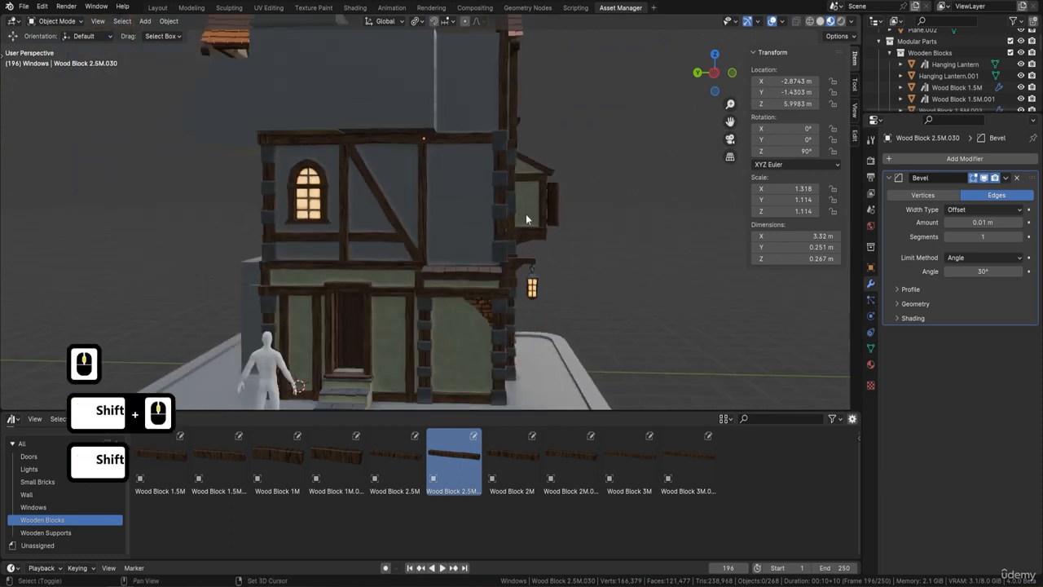
{"action": "middle_click_drag", "start_coordinate": [525, 213], "coordinate": [489, 302], "text": "shift"}
{"action": "left_click", "coordinate": [490, 302]}
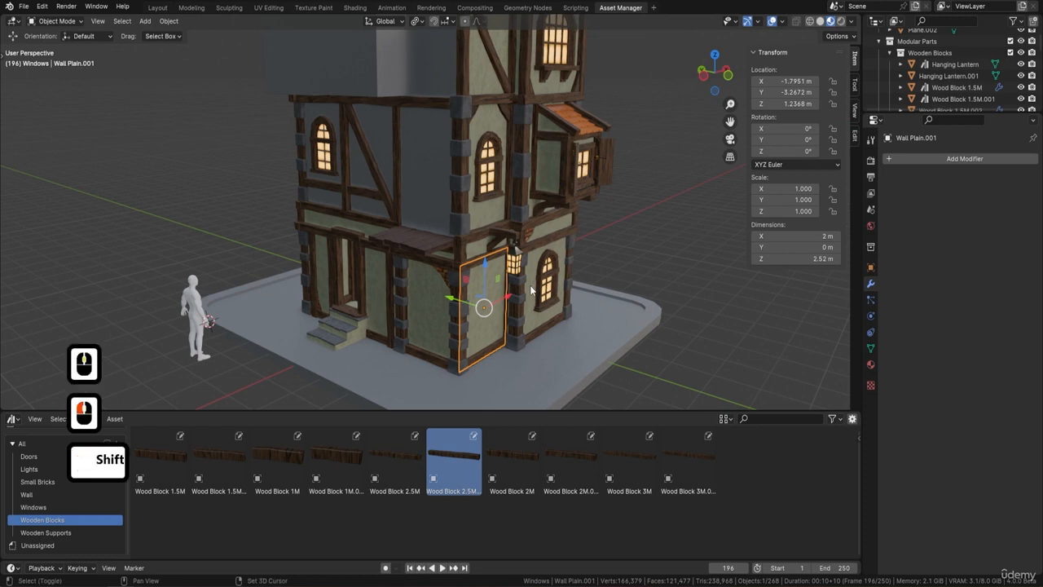
{"action": "key", "text": "shift+d"}
{"action": "right_click", "coordinate": [530, 289]}
{"action": "key", "text": "g"}
{"action": "key", "text": "x"}
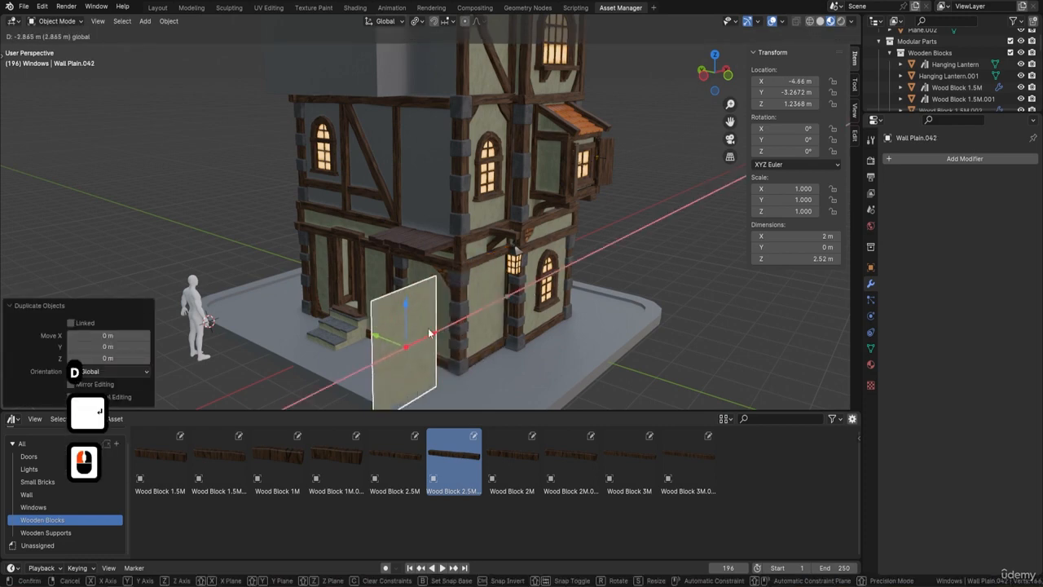
{"action": "left_click", "coordinate": [407, 301]}
Save the file and rotate the copied wall panel -90° about Z.
{"action": "left_click", "coordinate": [25, 7]}
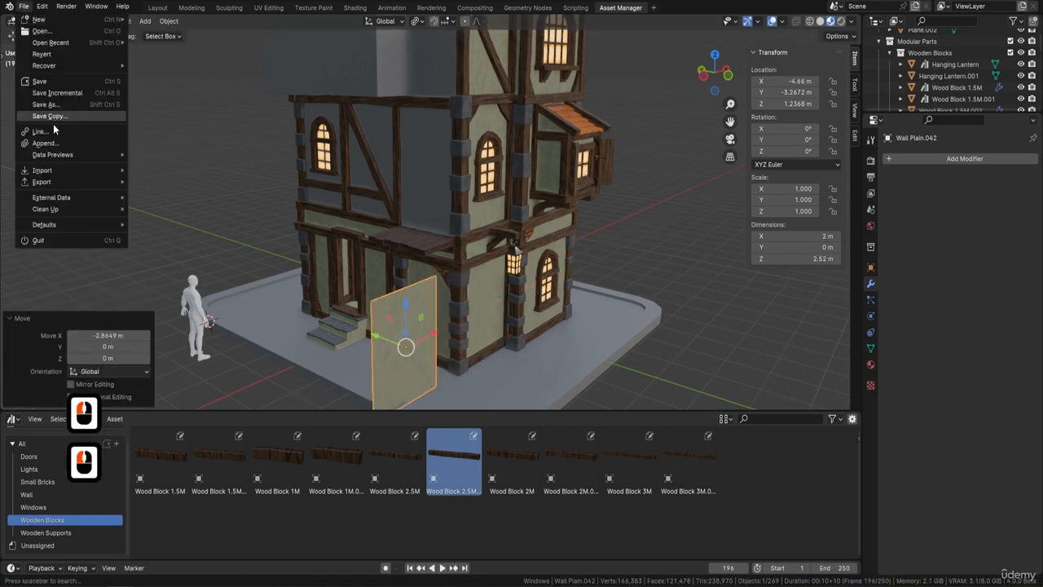
{"action": "left_click", "coordinate": [39, 80]}
{"action": "key", "text": "r"}
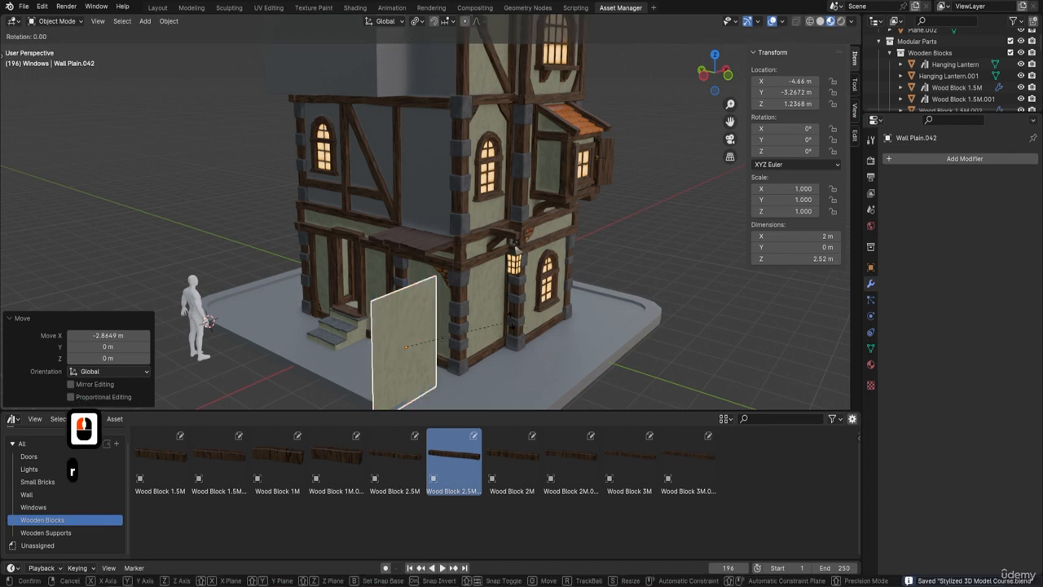
{"action": "type", "text": "z - 90"}
{"action": "key", "text": "Return"}
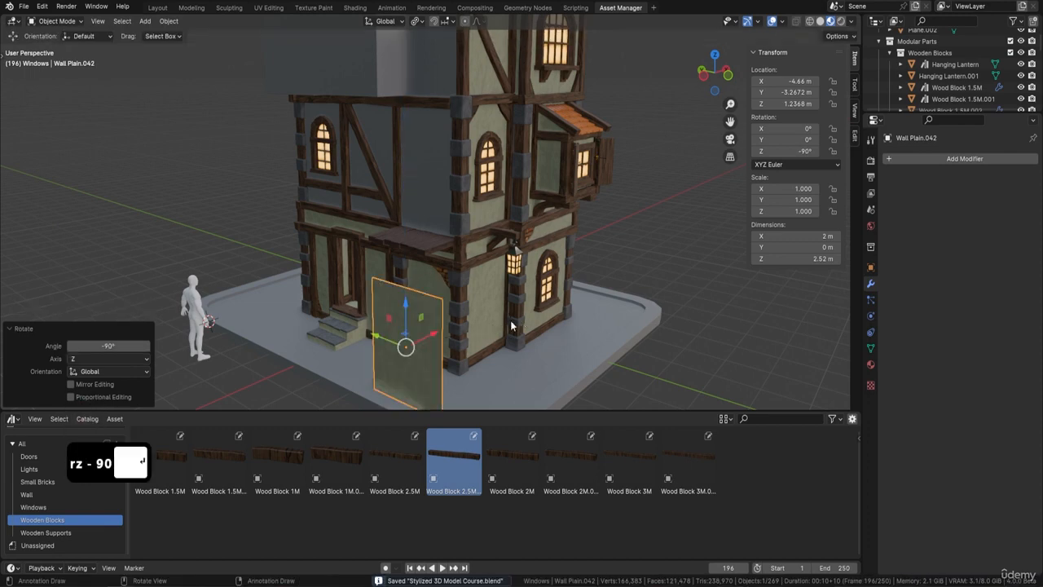
Line up the wall panel with the empty upper-storey bay, moving it about 0.93 m along Y and 3.25 m up.
{"action": "key", "text": "ctrl+3"}
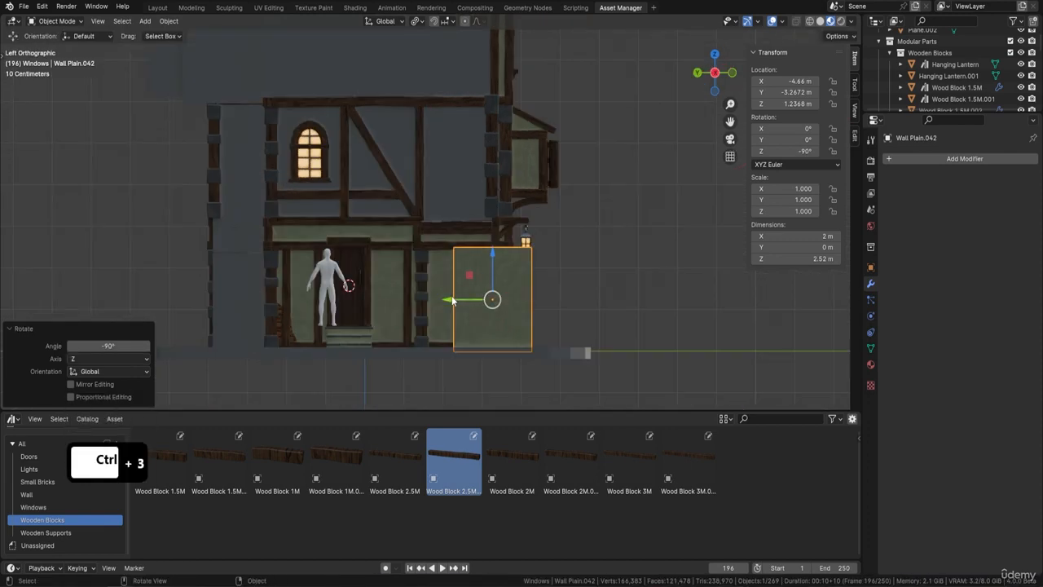
{"action": "left_click_drag", "start_coordinate": [453, 301], "coordinate": [422, 303]}
{"action": "left_click_drag", "start_coordinate": [453, 258], "coordinate": [460, 114]}
{"action": "scroll", "coordinate": [526, 163], "scroll_direction": "up", "scroll_amount": 3}
{"action": "middle_click_drag", "start_coordinate": [534, 155], "coordinate": [523, 219], "text": "shift"}
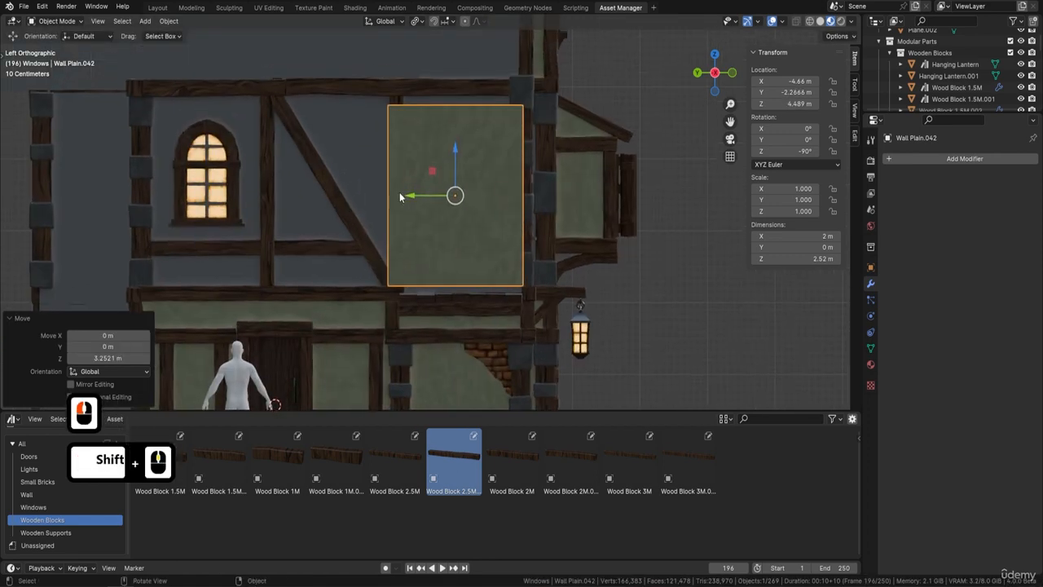
{"action": "left_click_drag", "start_coordinate": [410, 195], "coordinate": [415, 196]}
Scale the wall panel uniformly by 0.894, then stretch it along Z by 1.28 to fill the bay's height.
{"action": "key", "text": "s"}
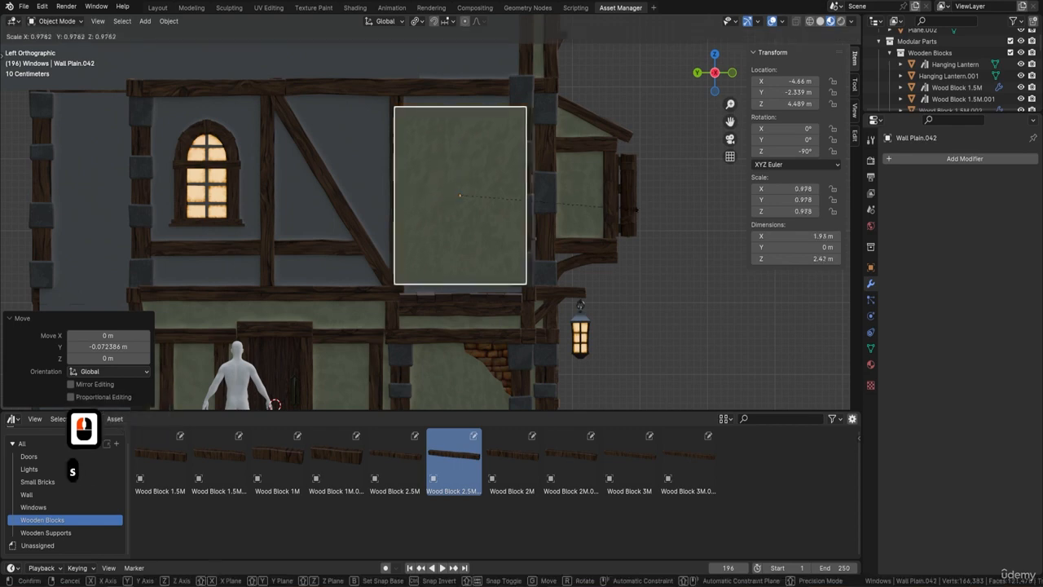
{"action": "left_click", "coordinate": [616, 209]}
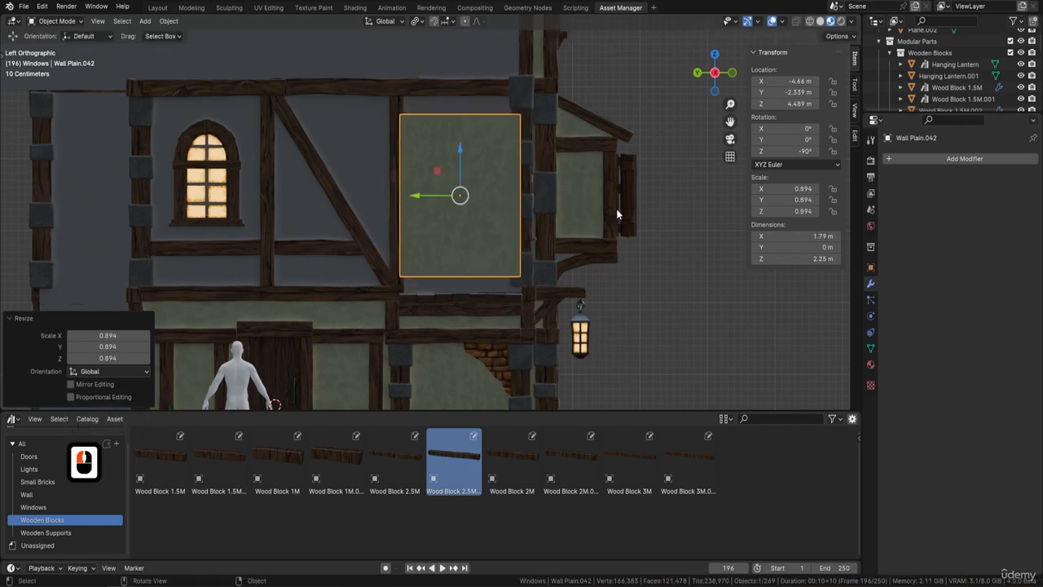
{"action": "key", "text": "s"}
{"action": "key", "text": "z"}
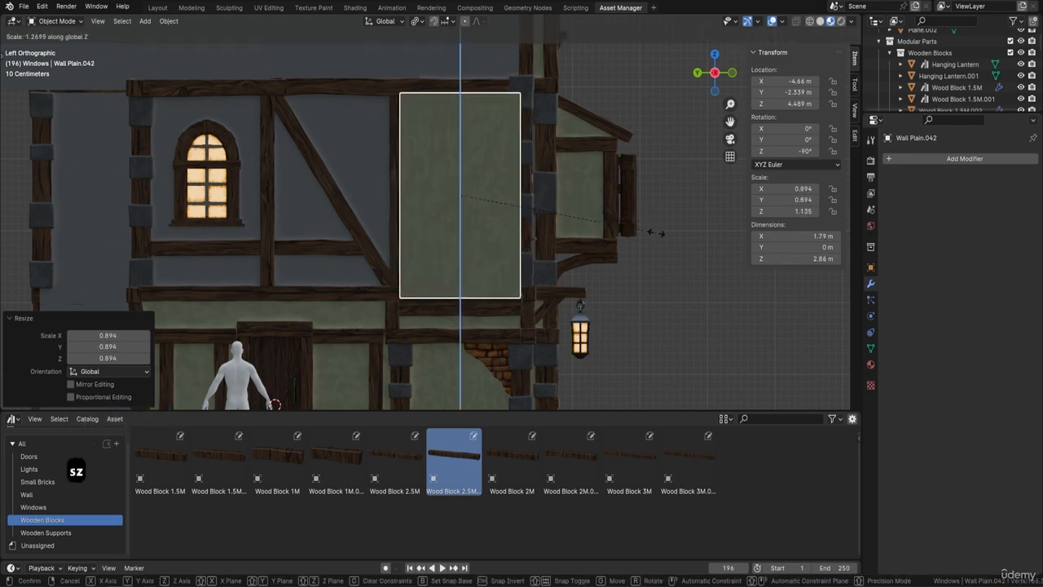
{"action": "left_click", "coordinate": [656, 231]}
Delete the front face of the grey block in the bay above the plank canopy.
{"action": "middle_click_drag", "start_coordinate": [542, 261], "coordinate": [537, 246]}
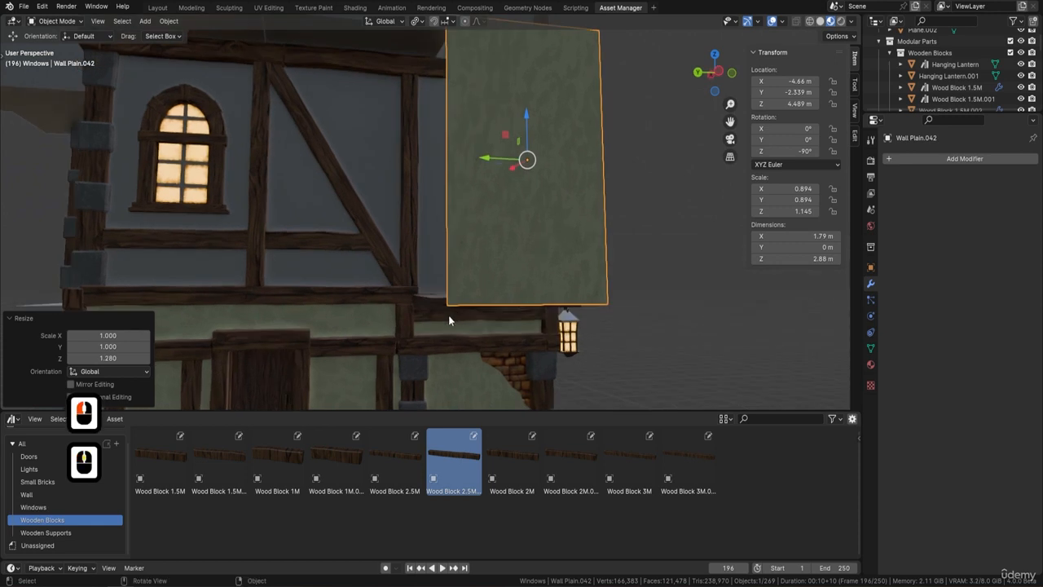
{"action": "middle_click_drag", "start_coordinate": [448, 316], "coordinate": [516, 277]}
{"action": "left_click", "coordinate": [492, 216]}
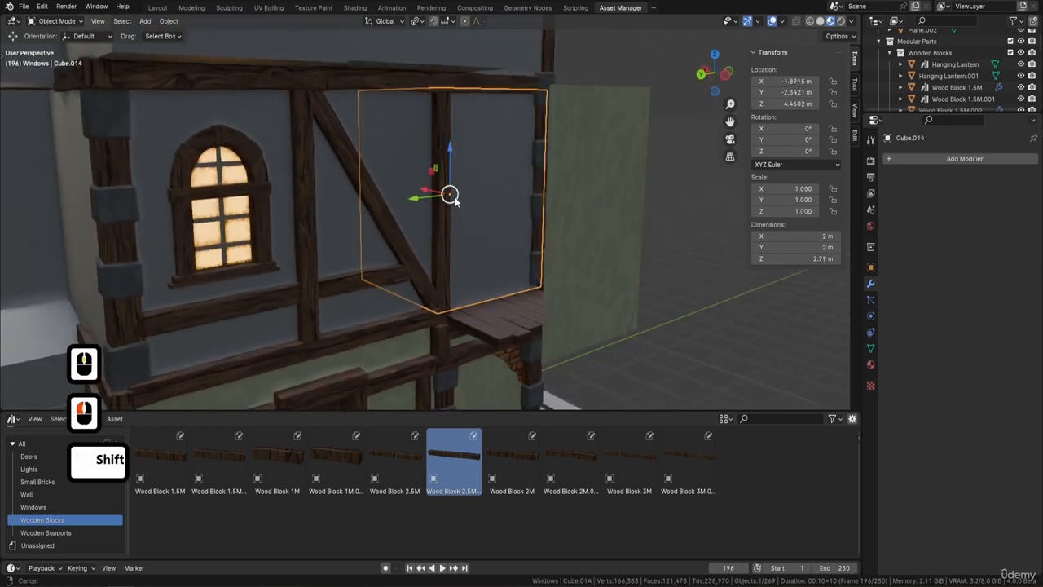
{"action": "middle_click_drag", "start_coordinate": [450, 193], "coordinate": [503, 195], "text": "shift"}
{"action": "key", "text": "Tab"}
{"action": "left_click", "coordinate": [497, 181]}
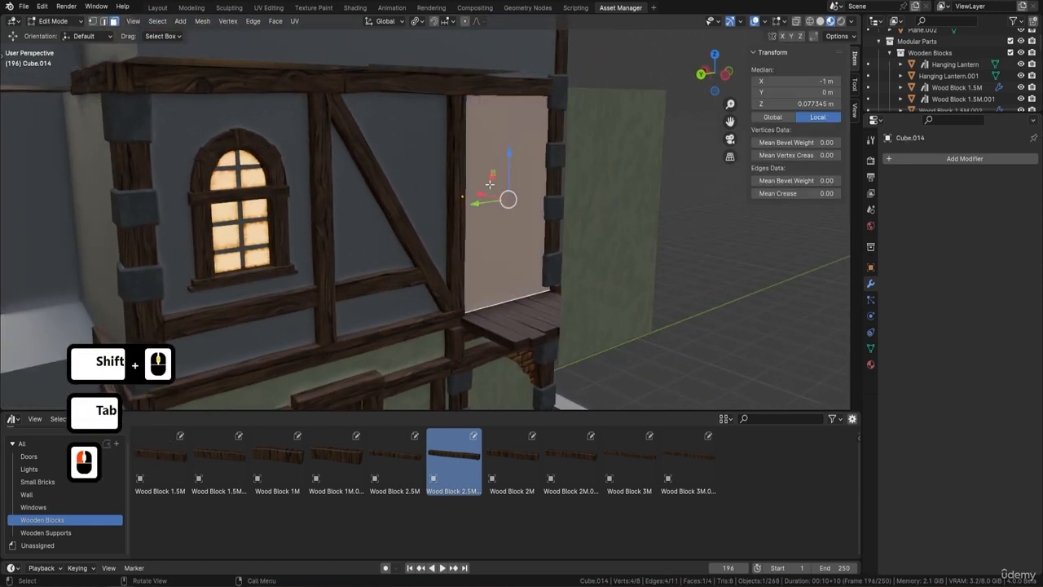
{"action": "key", "text": "Delete"}
{"action": "left_click", "coordinate": [479, 183]}
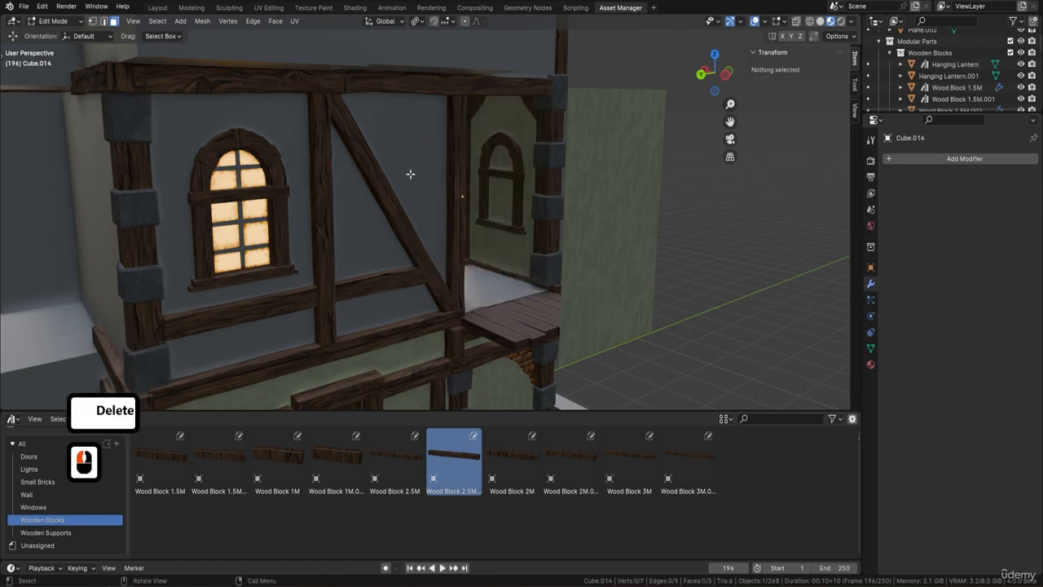
{"action": "key", "text": "Tab"}
Delete the front face of the grey block behind the diagonal brace.
{"action": "left_click", "coordinate": [418, 174]}
{"action": "key", "text": "Tab"}
{"action": "left_click", "coordinate": [446, 202]}
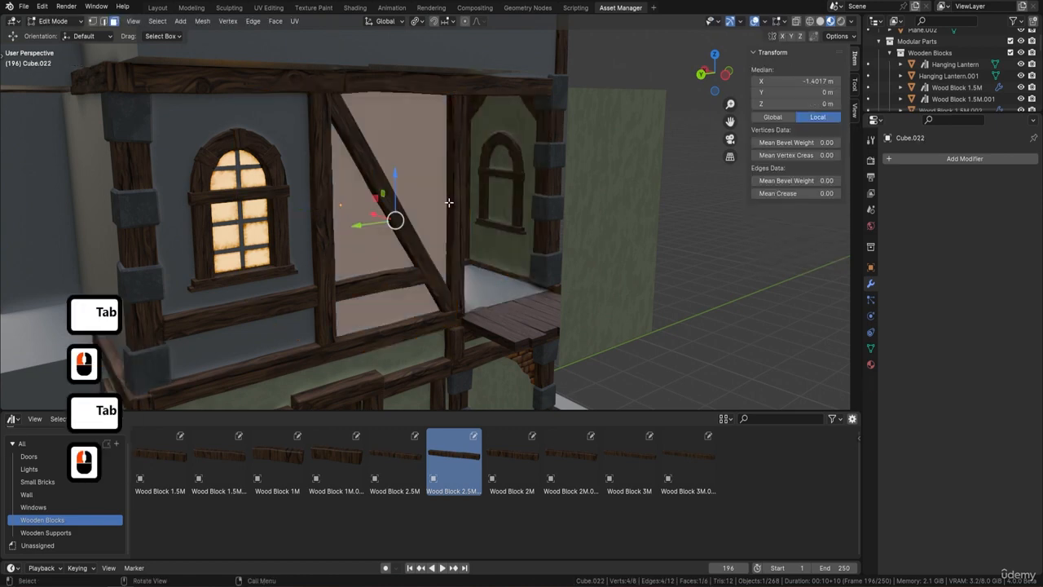
{"action": "key", "text": "Delete"}
{"action": "left_click", "coordinate": [447, 202]}
{"action": "key", "text": "Tab"}
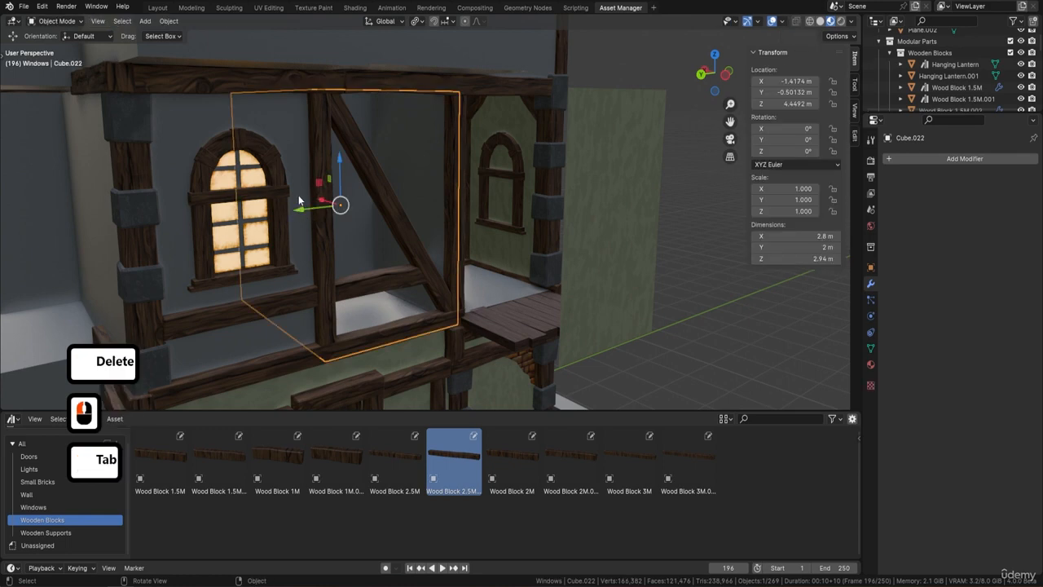
Delete the front face of the grey block behind the arched window.
{"action": "left_click", "coordinate": [322, 210]}
{"action": "key", "text": "Tab"}
{"action": "left_click", "coordinate": [301, 211]}
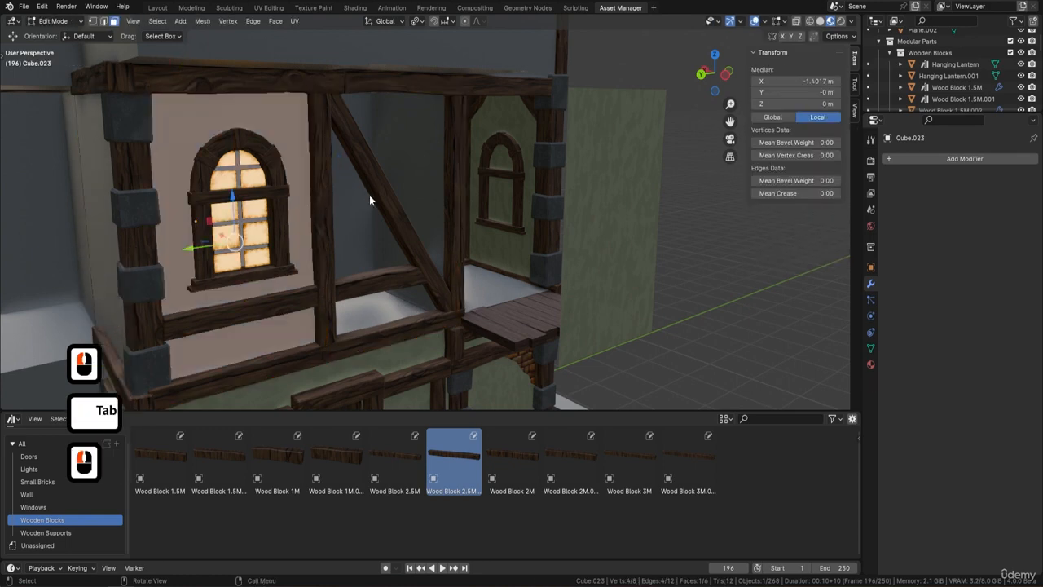
{"action": "key", "text": "Delete"}
{"action": "left_click", "coordinate": [354, 198]}
{"action": "scroll", "coordinate": [407, 203], "scroll_direction": "down", "scroll_amount": 4}
{"action": "key", "text": "Tab"}
Move the green wall panel about 1.77 m along X into the open bay above the plank canopy.
{"action": "left_click", "coordinate": [510, 228]}
{"action": "mouse_move", "coordinate": [513, 228]}
{"action": "middle_mouse_down"}
{"action": "mouse_move", "coordinate": [575, 250]}
{"action": "mouse_move", "coordinate": [512, 224]}
{"action": "middle_mouse_up"}
{"action": "left_click_drag", "start_coordinate": [512, 223], "coordinate": [437, 196]}
{"action": "scroll", "coordinate": [522, 210], "scroll_direction": "up", "scroll_amount": 8}
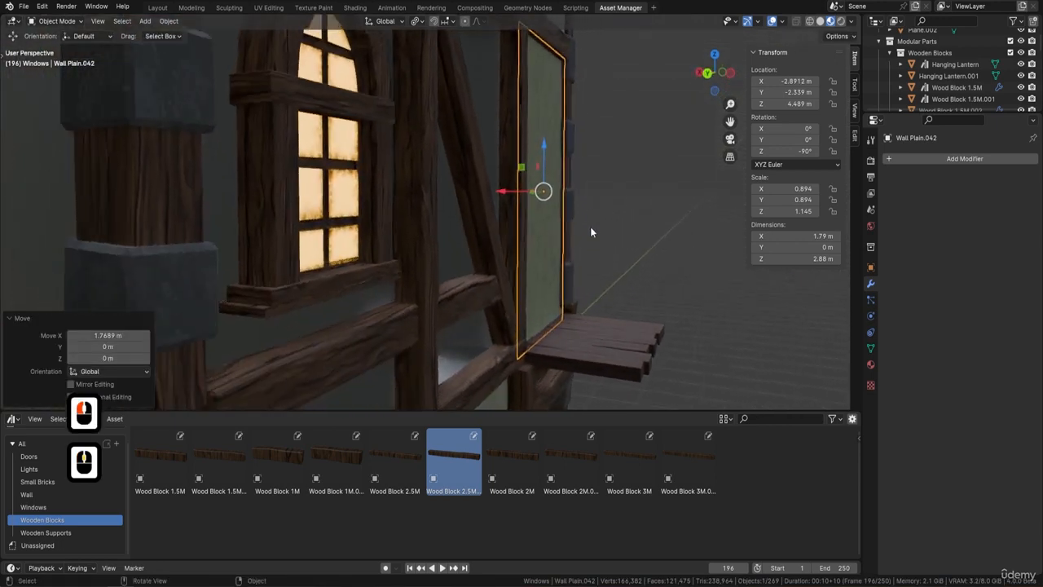
Nudge the wall panel about -0.01 m along X and fine-tune its depth against the surrounding beams.
{"action": "middle_click_drag", "start_coordinate": [591, 232], "coordinate": [386, 257]}
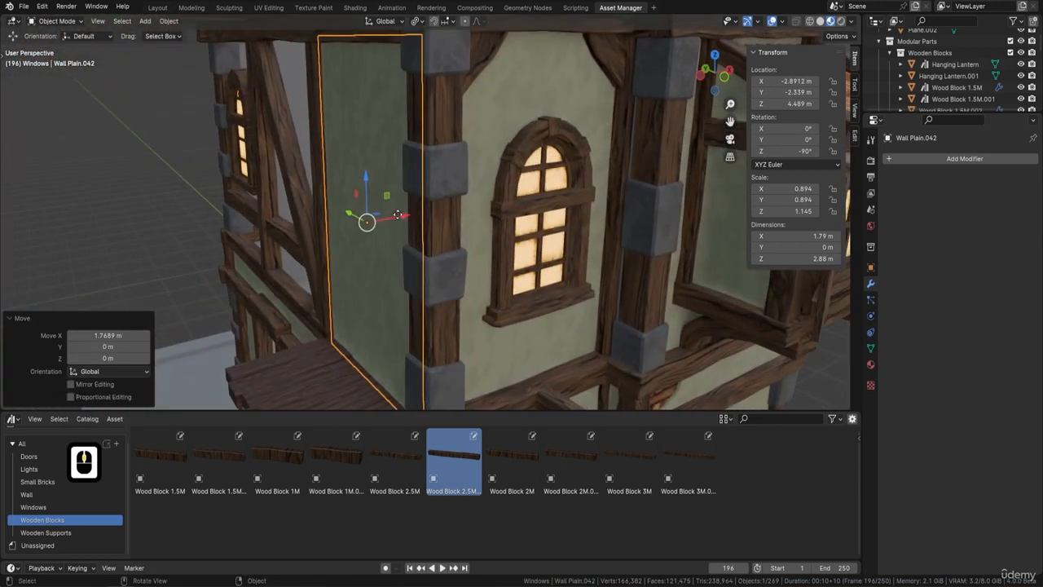
{"action": "left_click_drag", "start_coordinate": [398, 214], "coordinate": [399, 228]}
{"action": "middle_click_drag", "start_coordinate": [366, 304], "coordinate": [549, 201]}
{"action": "scroll", "coordinate": [364, 272], "scroll_direction": "up", "scroll_amount": 2}
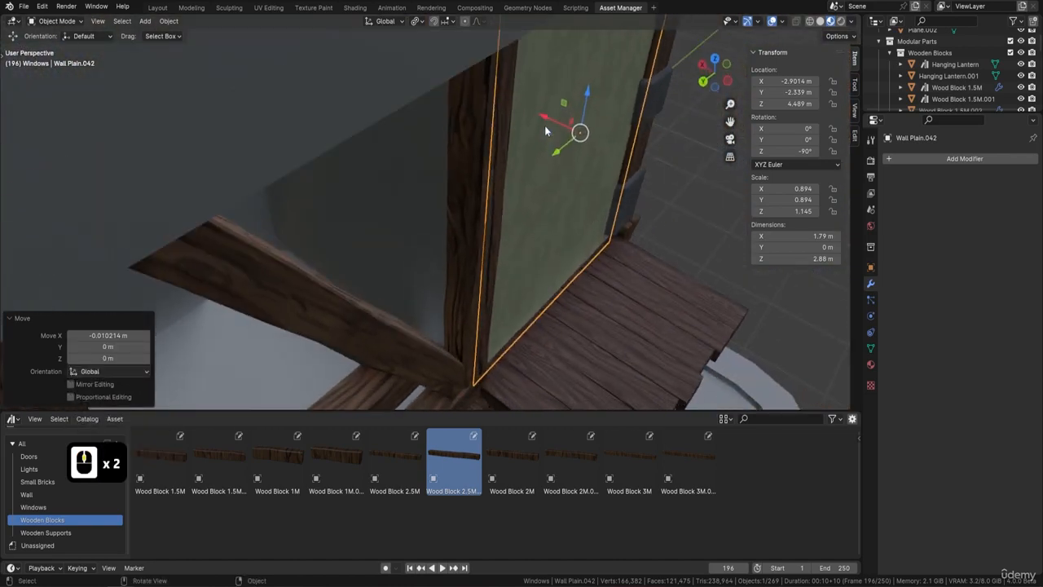
{"action": "left_click_drag", "start_coordinate": [538, 120], "coordinate": [531, 116]}
Shift the plank canopy slightly along X against the wall panel.
{"action": "middle_click_drag", "start_coordinate": [592, 217], "coordinate": [481, 275], "text": "shift"}
{"action": "left_click", "coordinate": [477, 287]}
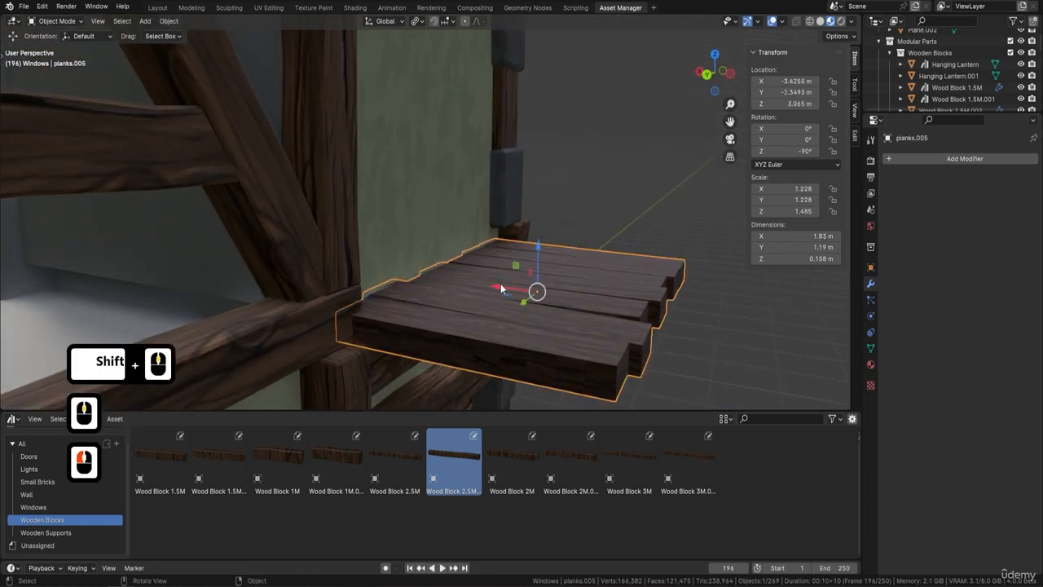
{"action": "left_click_drag", "start_coordinate": [500, 285], "coordinate": [496, 285]}
Delete the leftover blockout cube behind the new green wall panel.
{"action": "middle_click_drag", "start_coordinate": [496, 286], "coordinate": [342, 140]}
{"action": "key", "text": "a"}
{"action": "key", "text": "a"}
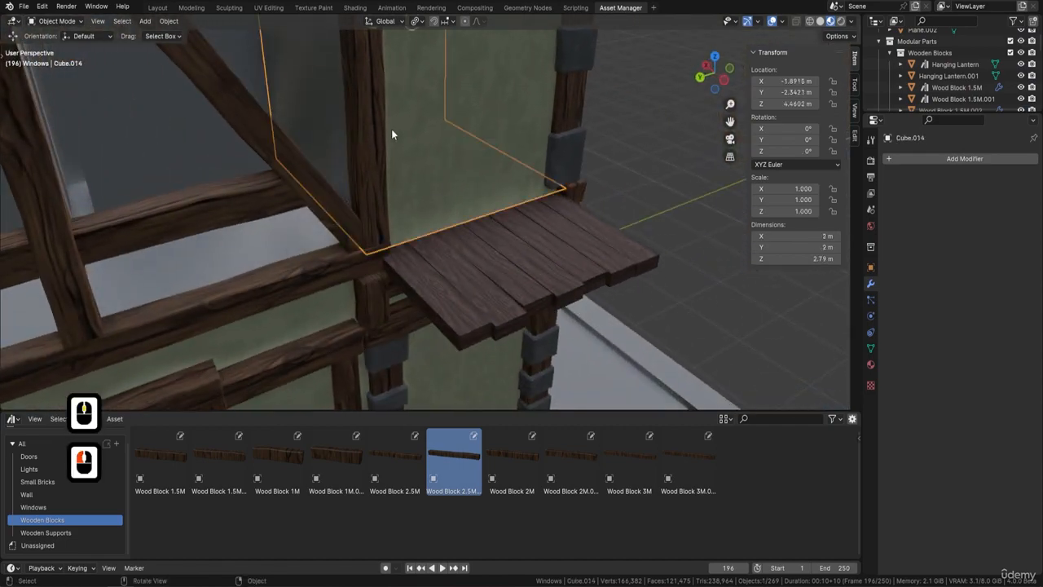
{"action": "scroll", "coordinate": [392, 134], "scroll_direction": "down", "scroll_amount": 5}
{"action": "middle_click_drag", "start_coordinate": [461, 112], "coordinate": [442, 185], "text": "shift"}
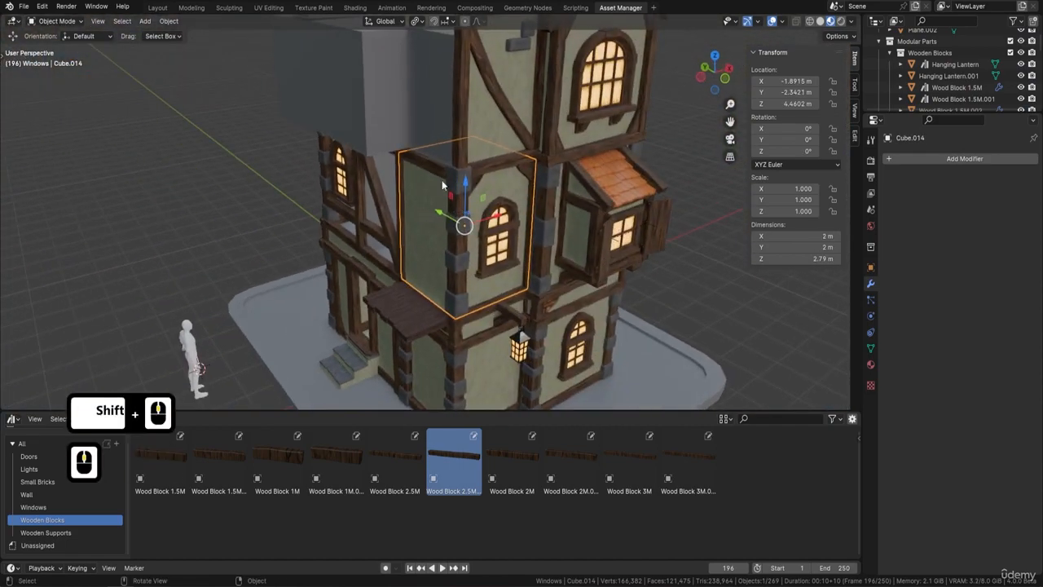
{"action": "scroll", "coordinate": [528, 183], "scroll_direction": "up", "scroll_amount": 3}
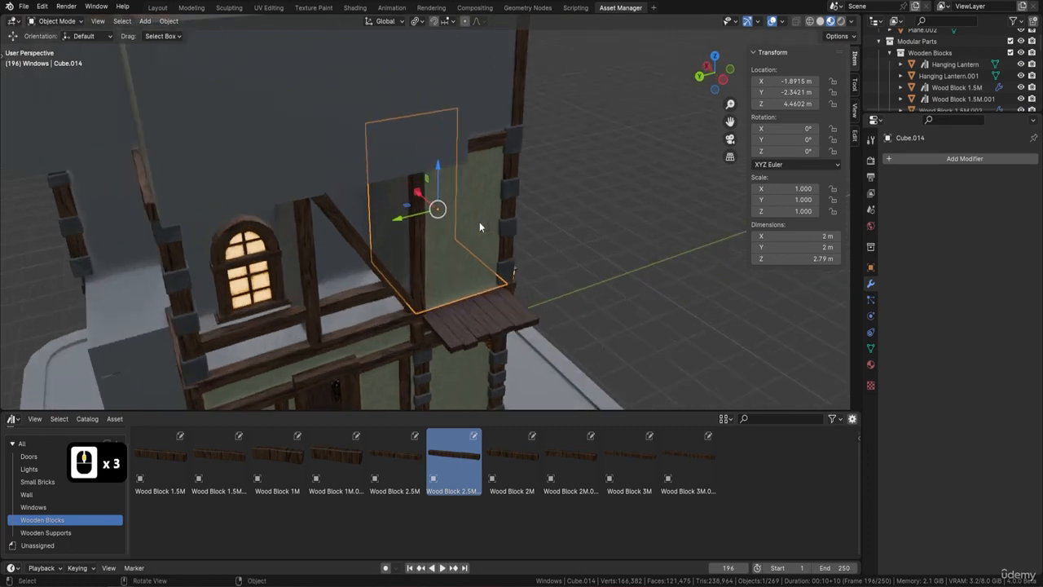
{"action": "key", "text": "Delete"}
Delete one of the opened blockout cubes behind the upper-storey timber framing.
{"action": "middle_click_drag", "start_coordinate": [470, 242], "coordinate": [438, 227]}
{"action": "left_click", "coordinate": [398, 229]}
{"action": "middle_click_drag", "start_coordinate": [386, 310], "coordinate": [460, 266]}
{"action": "key", "text": "Delete"}
Delete two more blockout cubes from behind the upper-storey framing on the window side of the house.
{"action": "left_click", "coordinate": [407, 272]}
{"action": "left_click", "coordinate": [407, 271]}
{"action": "scroll", "coordinate": [425, 238], "scroll_direction": "up", "scroll_amount": 5}
{"action": "left_click", "coordinate": [427, 219]}
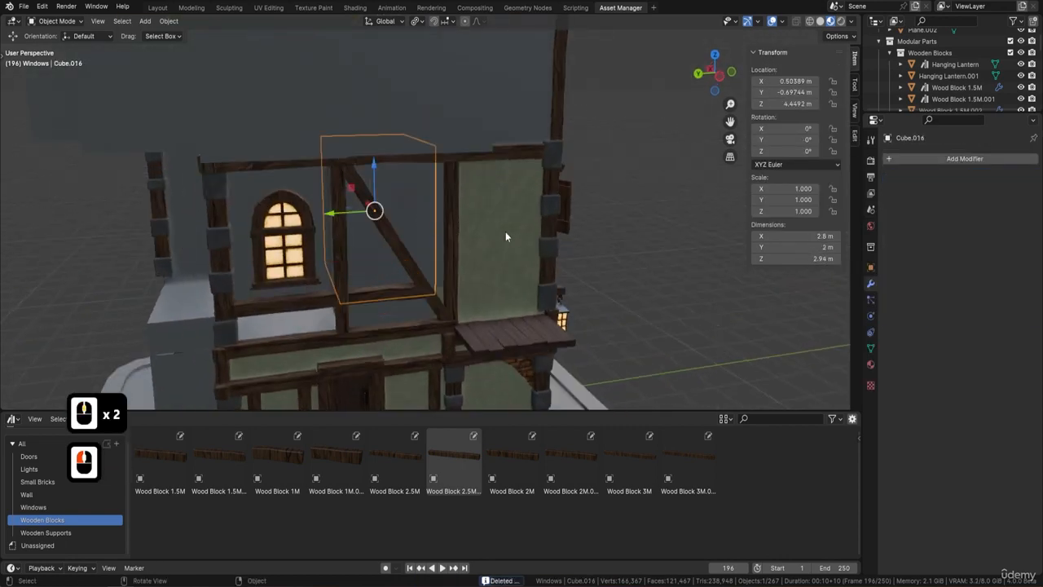
{"action": "middle_click_drag", "start_coordinate": [505, 231], "coordinate": [469, 257]}
{"action": "left_click", "coordinate": [380, 293]}
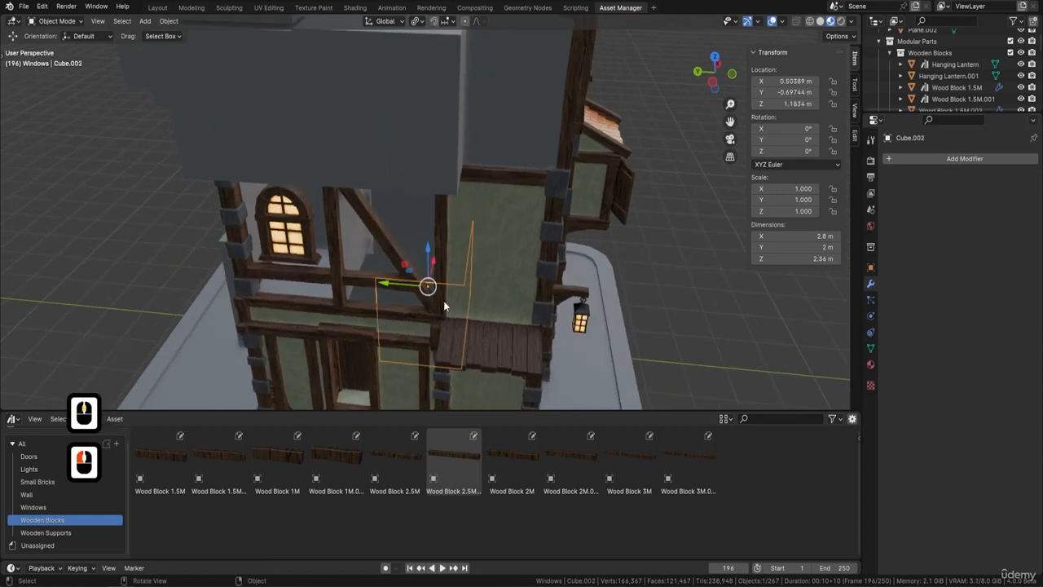
{"action": "middle_click_drag", "start_coordinate": [445, 301], "coordinate": [340, 286]}
Duplicate the green plaster wall panel and move the copy about 1.87 m along Y, behind the diagonally braced bay.
{"action": "scroll", "coordinate": [351, 284], "scroll_direction": "down", "scroll_amount": 5}
{"action": "middle_click_drag", "start_coordinate": [485, 269], "coordinate": [546, 257]}
{"action": "scroll", "coordinate": [417, 253], "scroll_direction": "up", "scroll_amount": 6}
{"action": "double_click", "coordinate": [458, 245]}
{"action": "middle_click_drag", "start_coordinate": [458, 245], "coordinate": [554, 236]}
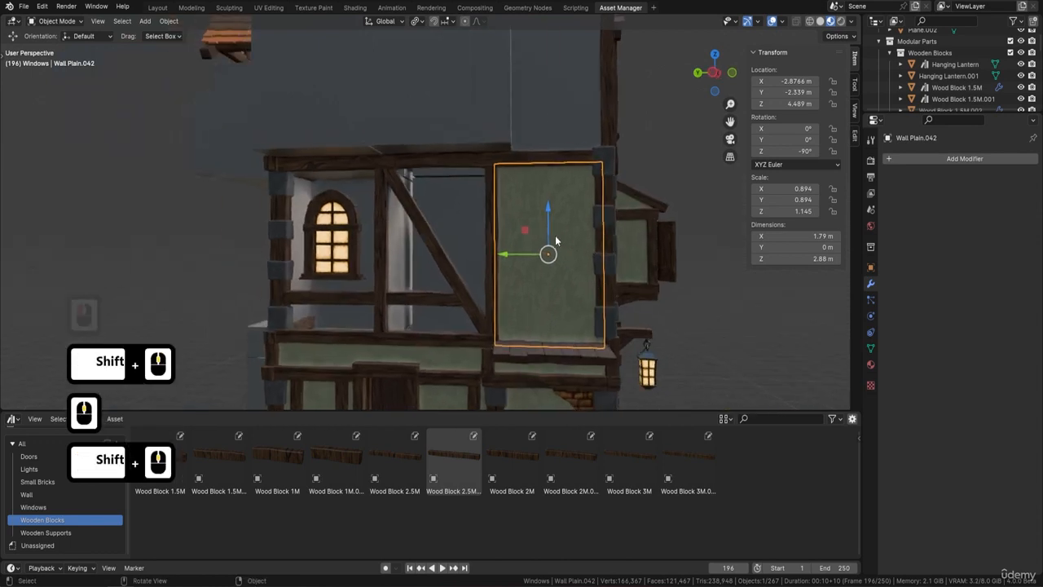
{"action": "key", "text": "shift+d"}
{"action": "key", "text": "Return"}
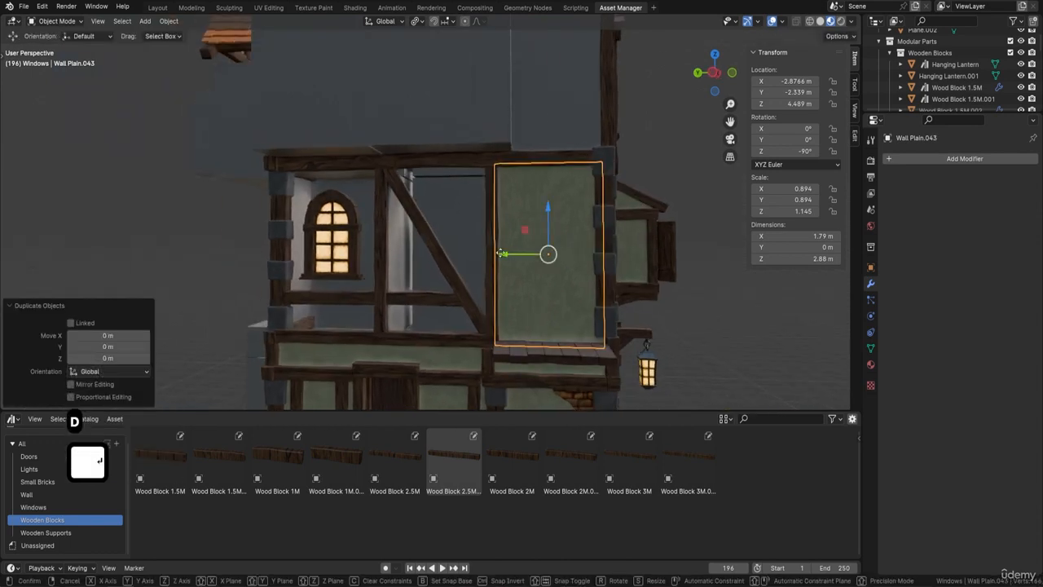
{"action": "left_click_drag", "start_coordinate": [502, 253], "coordinate": [394, 252]}
Duplicate the braced bay's plaster panel and move the copy about 1.93 m along Y into the arched-window bay.
{"action": "middle_click_drag", "start_coordinate": [440, 251], "coordinate": [530, 269], "text": "shift"}
{"action": "key", "text": "shift+d"}
{"action": "key", "text": "Return"}
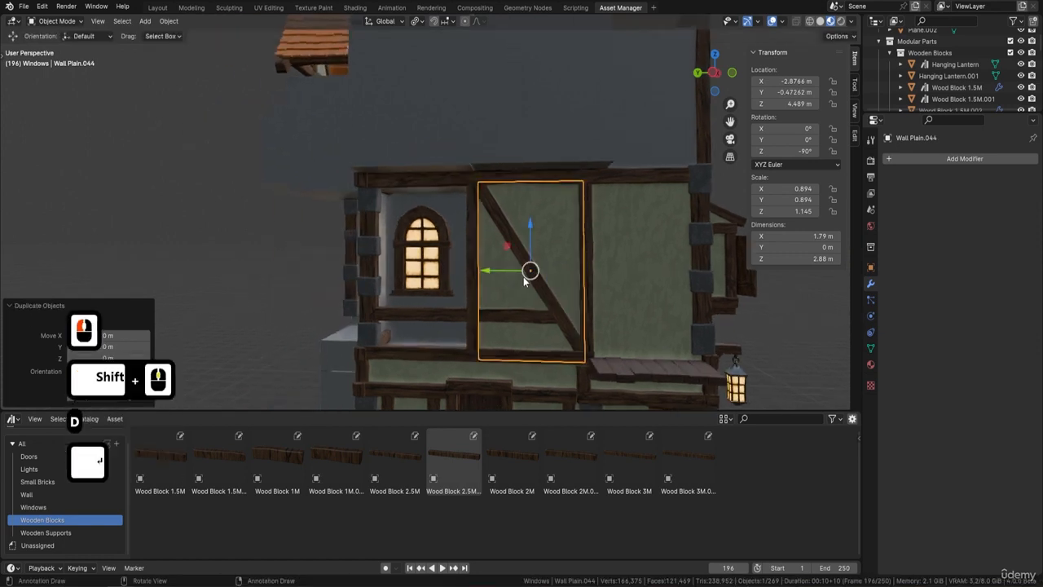
{"action": "left_click_drag", "start_coordinate": [492, 283], "coordinate": [371, 276]}
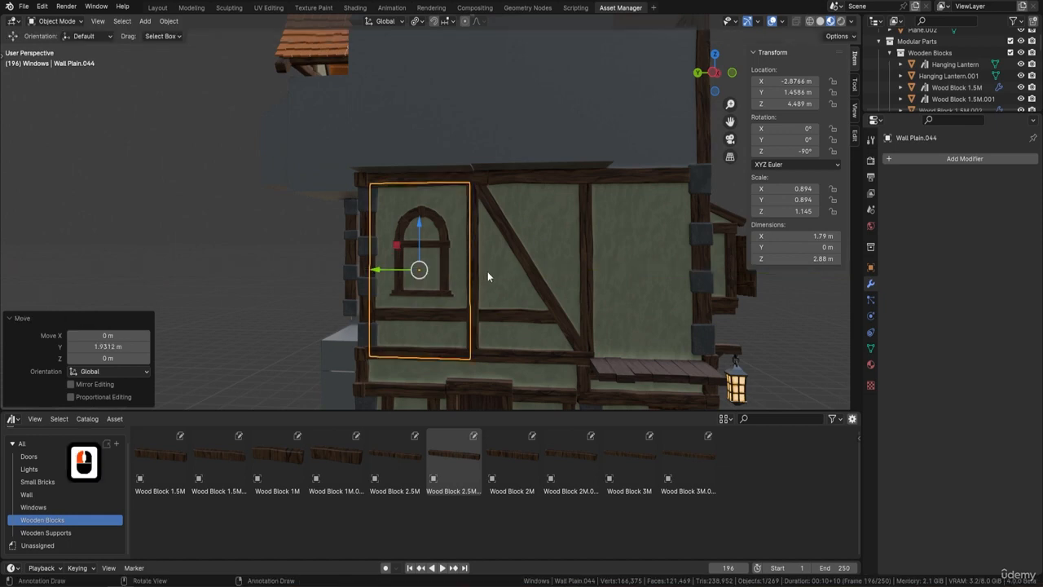
Shift the middle plaster panel about 0.045 m along Y and scale it to about 1.053 along Y to fill its bay.
{"action": "left_click", "coordinate": [474, 233]}
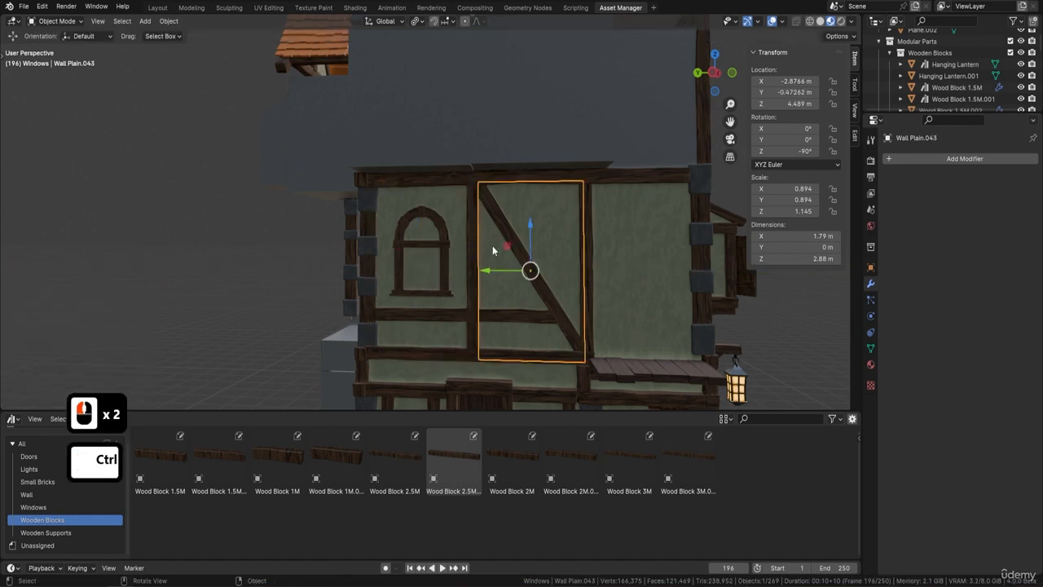
{"action": "key", "text": "ctrl+3"}
{"action": "scroll", "coordinate": [521, 244], "scroll_direction": "up", "scroll_amount": 3}
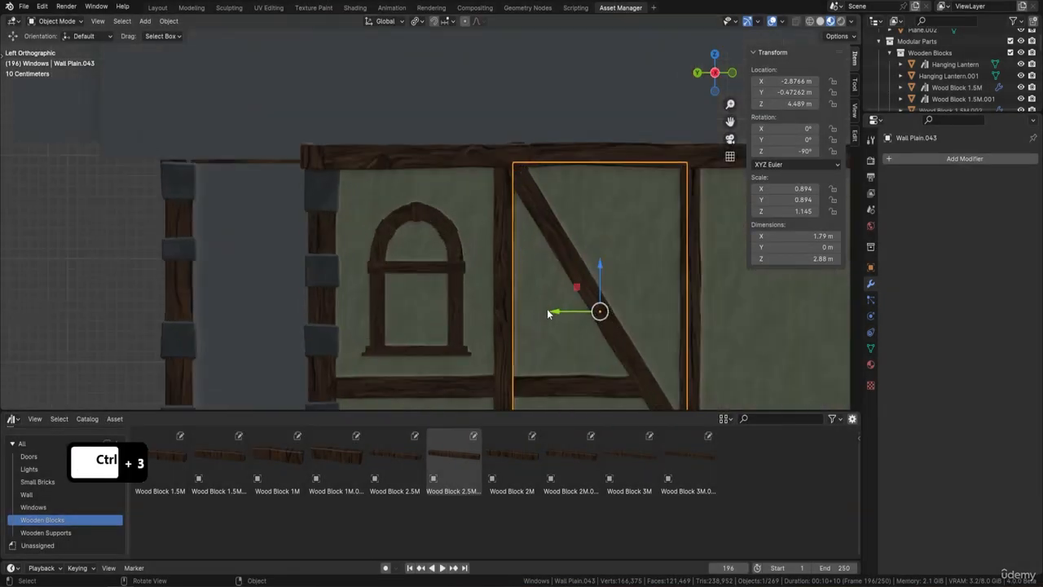
{"action": "left_click_drag", "start_coordinate": [548, 313], "coordinate": [551, 312]}
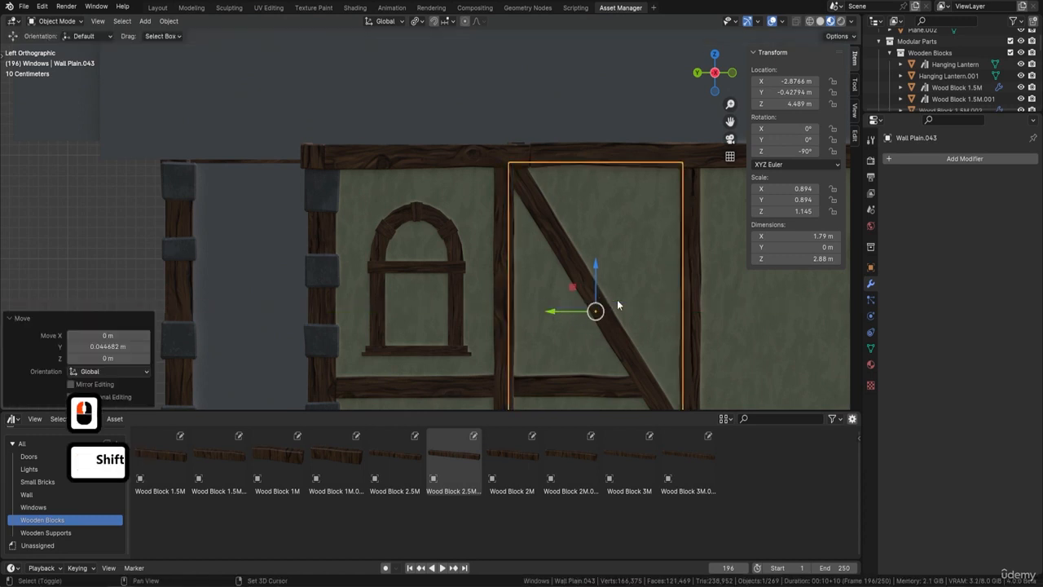
{"action": "middle_click_drag", "start_coordinate": [617, 299], "coordinate": [649, 288], "text": "shift"}
{"action": "key", "text": "s"}
{"action": "key", "text": "y"}
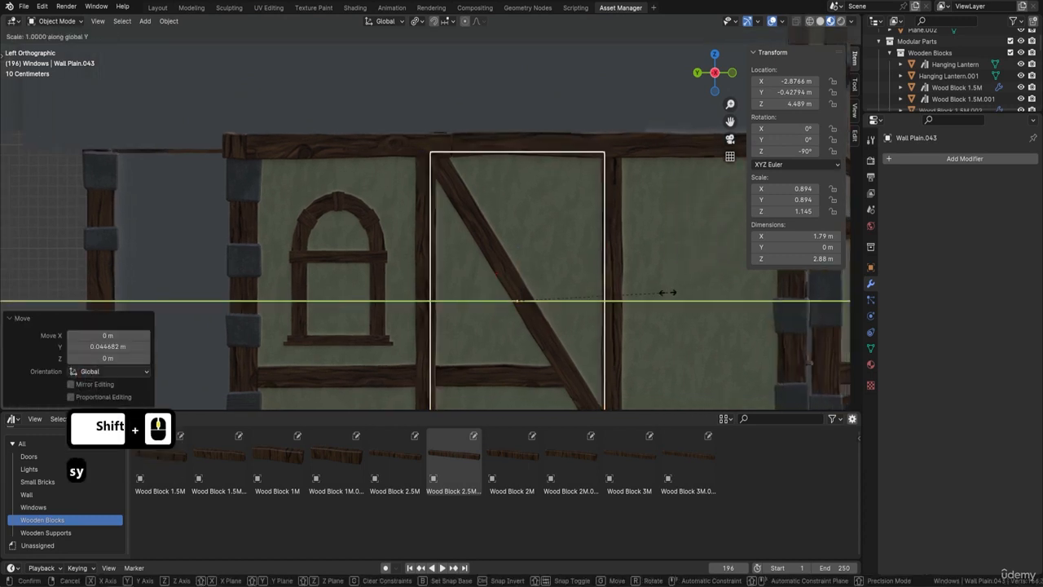
{"action": "left_click", "coordinate": [667, 291]}
{"action": "scroll", "coordinate": [580, 288], "scroll_direction": "down", "scroll_amount": 3}
{"action": "middle_click_drag", "start_coordinate": [580, 282], "coordinate": [452, 284]}
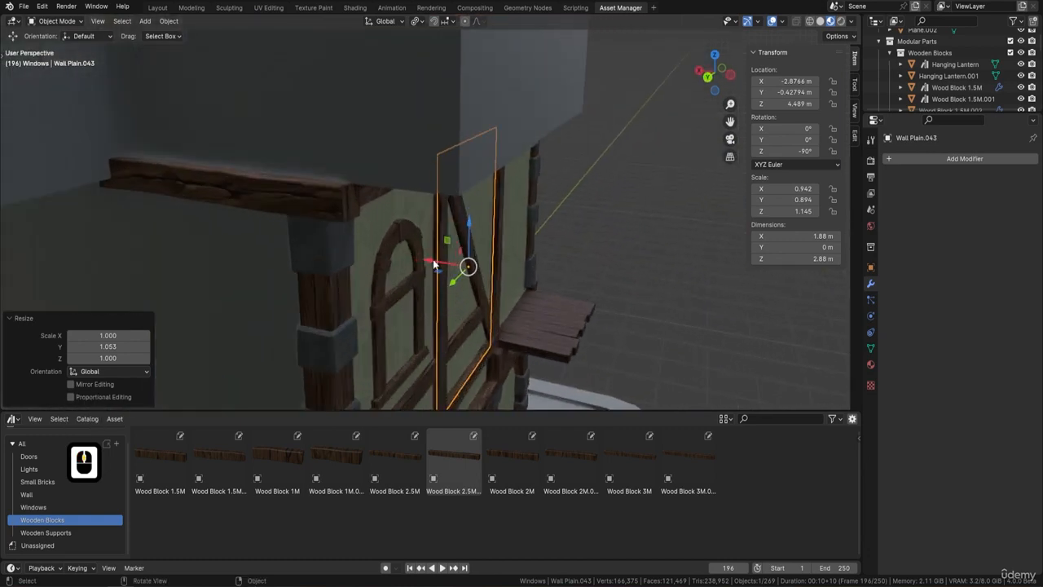
Adjust the middle and window-bay plaster panels' depth along X, setting the window-bay panel back about 0.01 m.
{"action": "key", "text": "g"}
{"action": "key", "text": "x"}
{"action": "left_click", "coordinate": [409, 332]}
{"action": "left_click", "coordinate": [394, 339]}
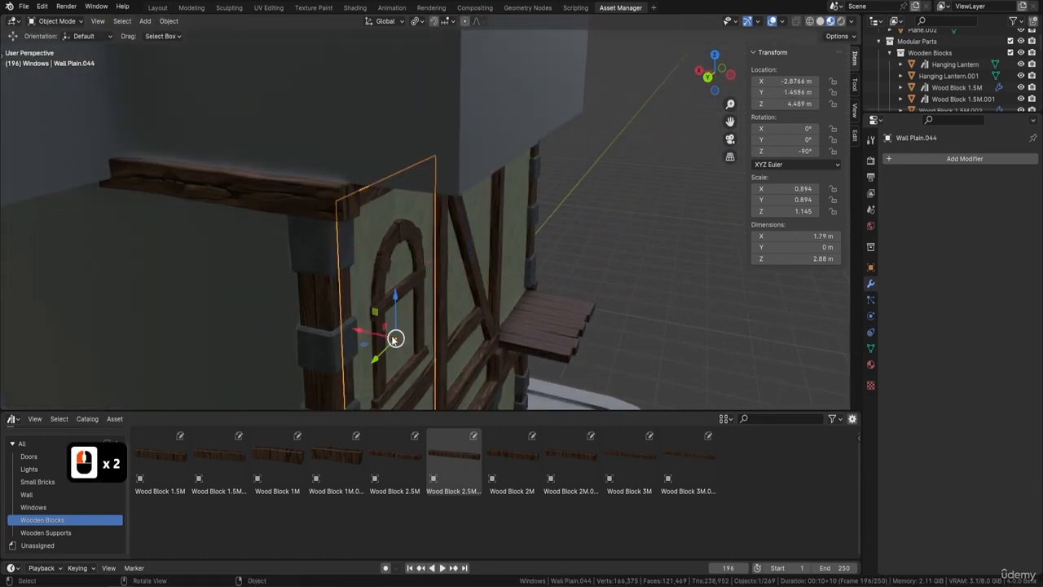
{"action": "key", "text": "g"}
{"action": "key", "text": "x"}
{"action": "middle_click_drag", "start_coordinate": [355, 332], "coordinate": [446, 300]}
{"action": "left_click", "coordinate": [422, 314]}
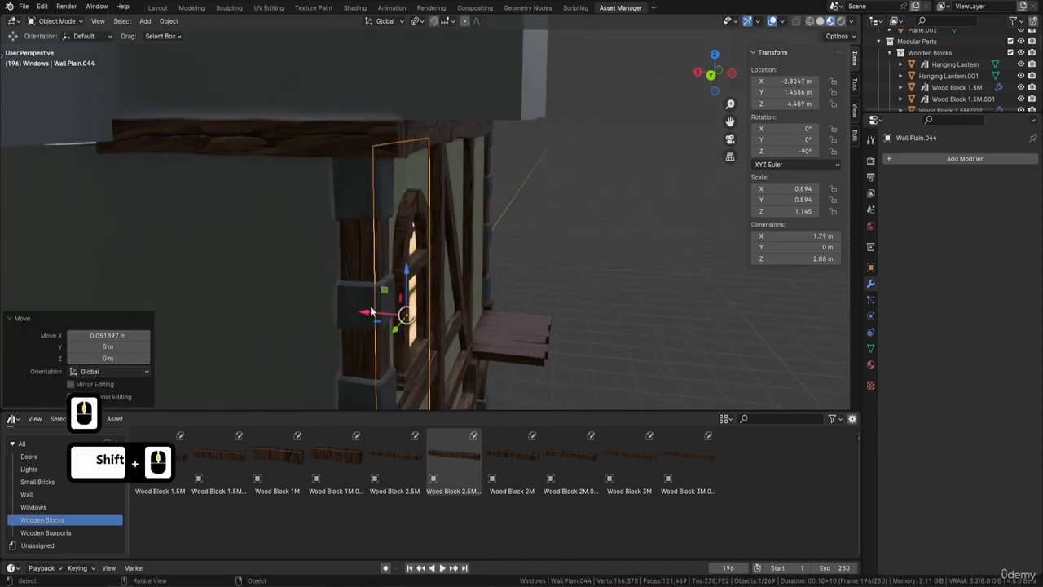
{"action": "key", "text": "g"}
{"action": "key", "text": "x"}
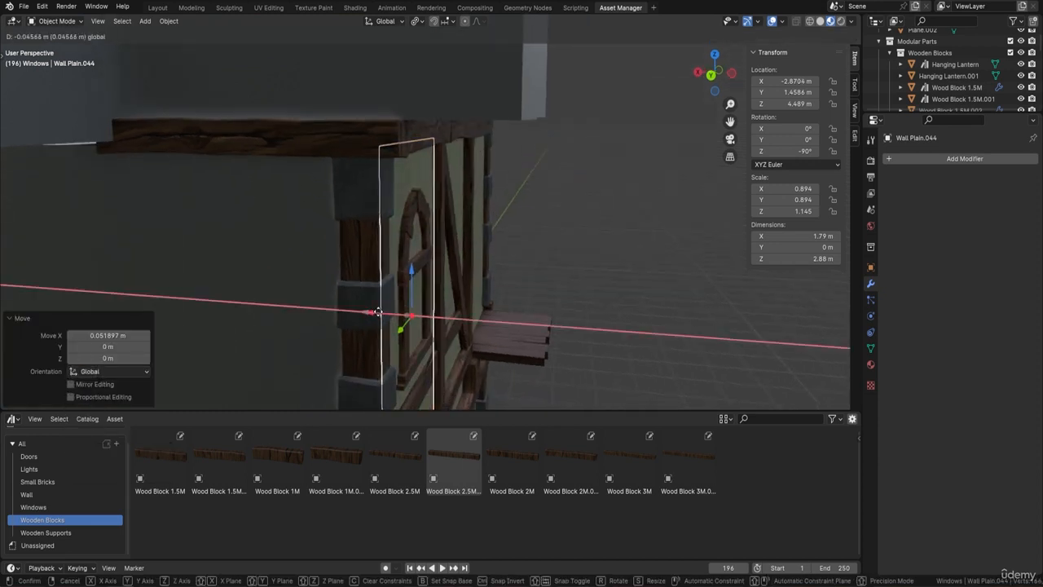
{"action": "left_click", "coordinate": [429, 303]}
Move the round window about -0.045 m along X so it sits in front of its plaster panel.
{"action": "left_click", "coordinate": [408, 283]}
{"action": "key", "text": "g"}
{"action": "key", "text": "x"}
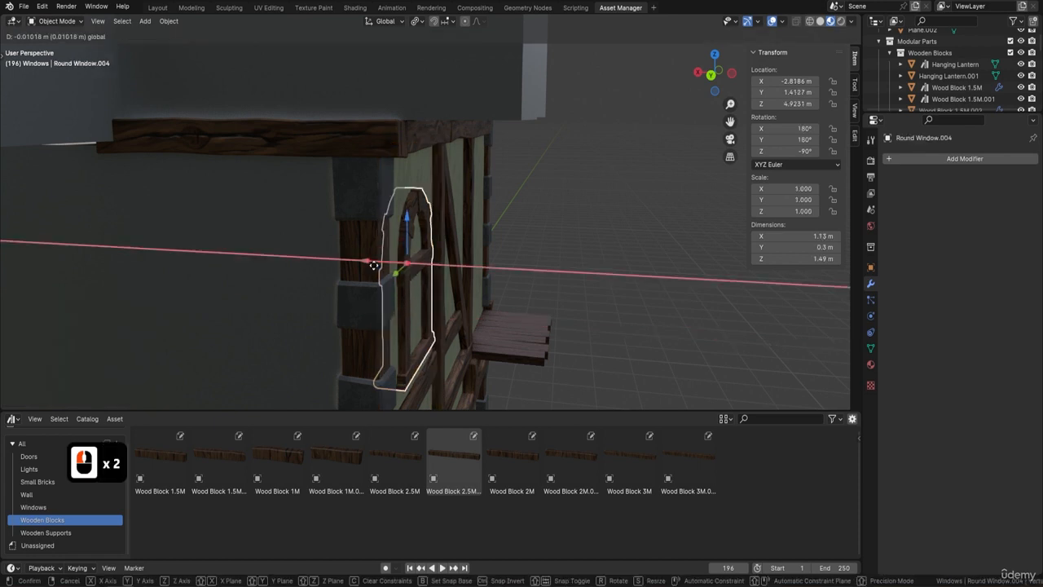
{"action": "key", "text": "shift"}
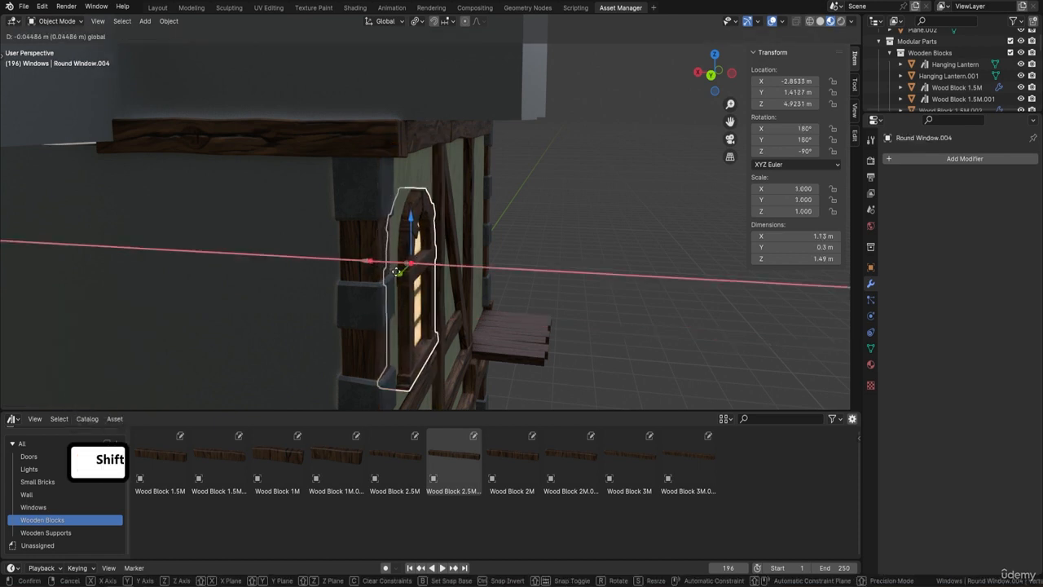
{"action": "left_click", "coordinate": [398, 271]}
{"action": "middle_click_drag", "start_coordinate": [481, 271], "coordinate": [582, 260]}
Apply all transforms to the three upper-storey plaster panels and set their origins to geometry.
{"action": "left_click", "coordinate": [570, 261]}
{"action": "scroll", "coordinate": [451, 268], "scroll_direction": "down", "scroll_amount": 2}
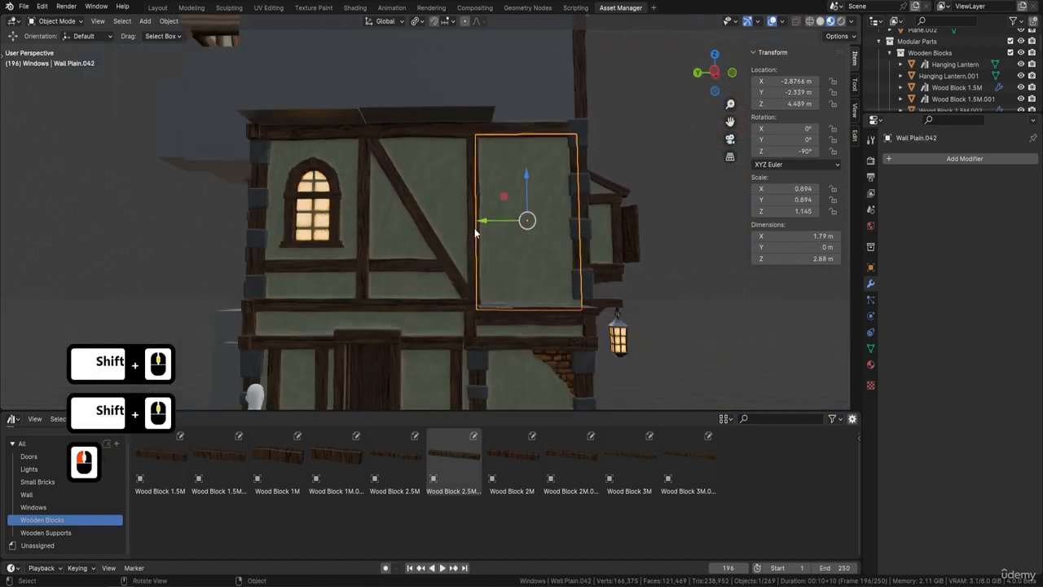
{"action": "middle_click_drag", "start_coordinate": [476, 233], "coordinate": [466, 228]}
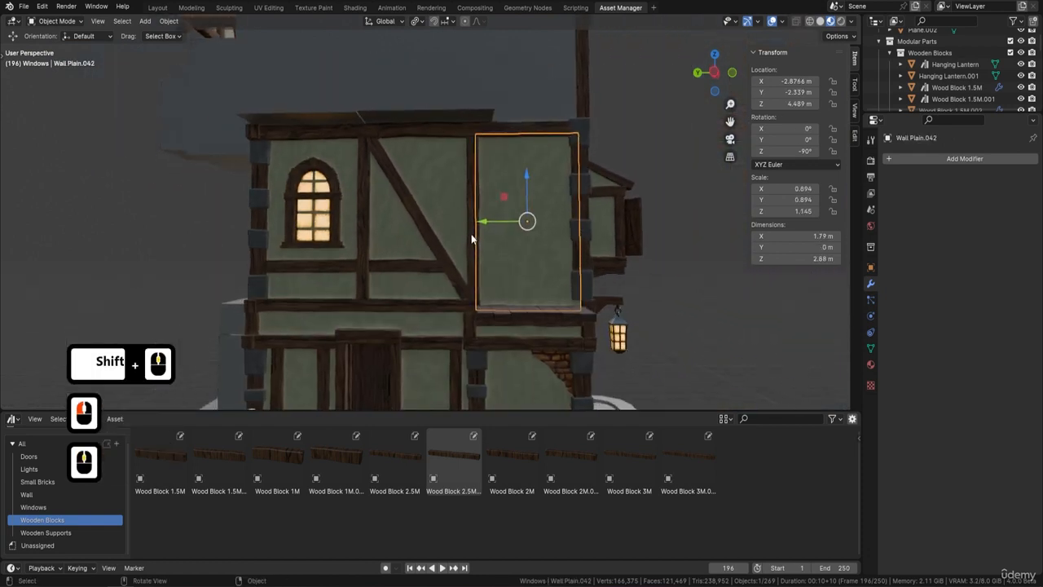
{"action": "left_click", "coordinate": [429, 205], "text": "shift"}
{"action": "left_click", "coordinate": [328, 291], "text": "shift"}
{"action": "key", "text": "ctrl+a"}
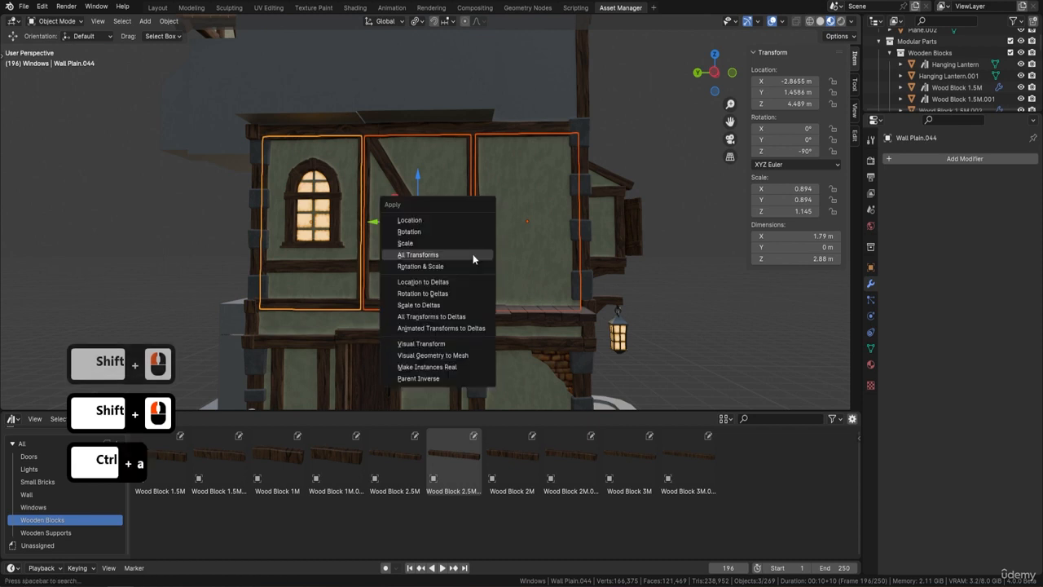
{"action": "left_click", "coordinate": [473, 254]}
{"action": "right_click", "coordinate": [471, 253]}
{"action": "mouse_move", "coordinate": [449, 315]}
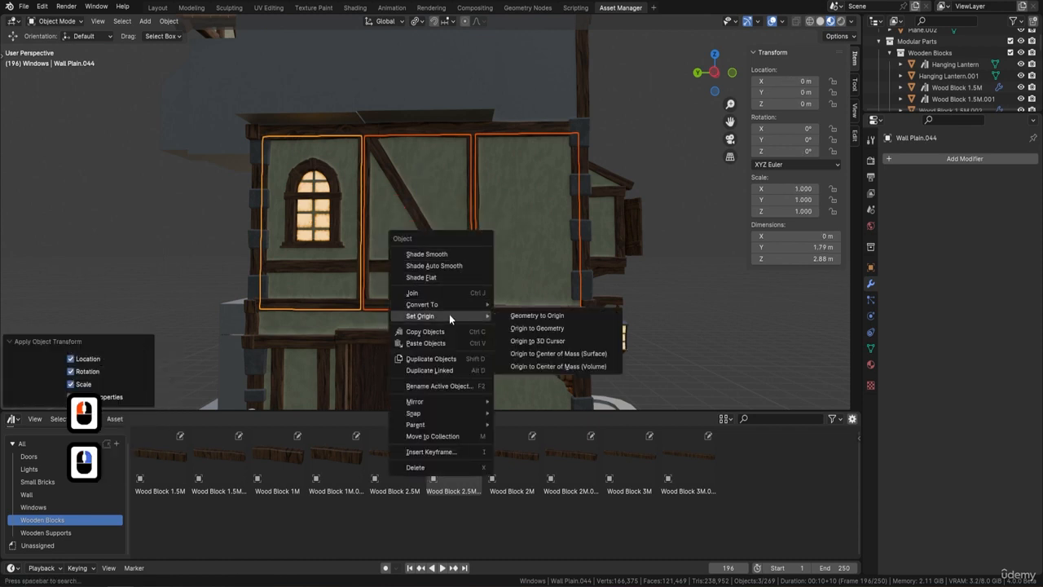
{"action": "left_click", "coordinate": [537, 327]}
Unwrap the faces of the three selected plaster panels together.
{"action": "key", "text": "Tab"}
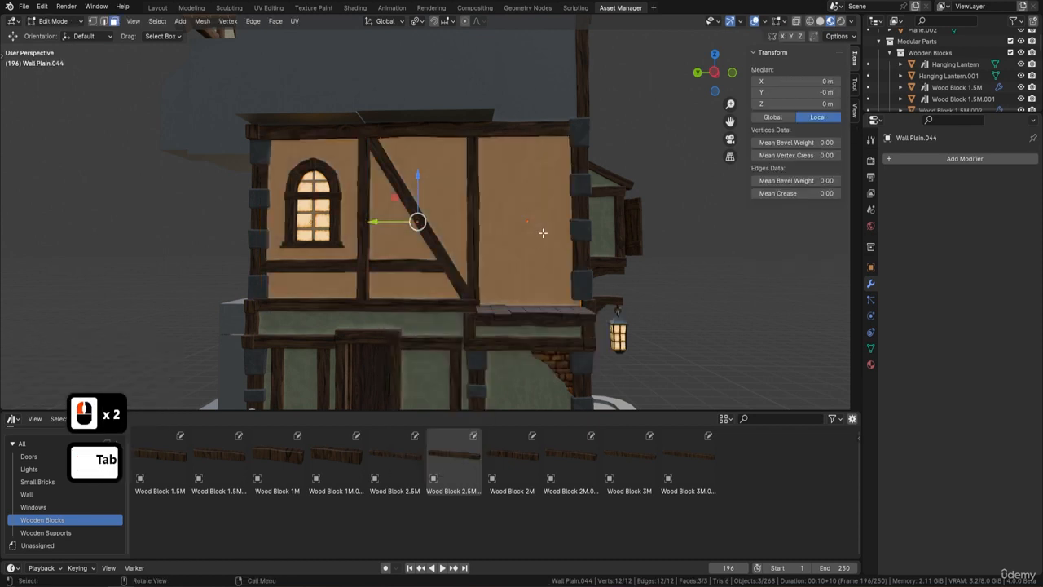
{"action": "key", "text": "u"}
{"action": "left_click", "coordinate": [543, 232]}
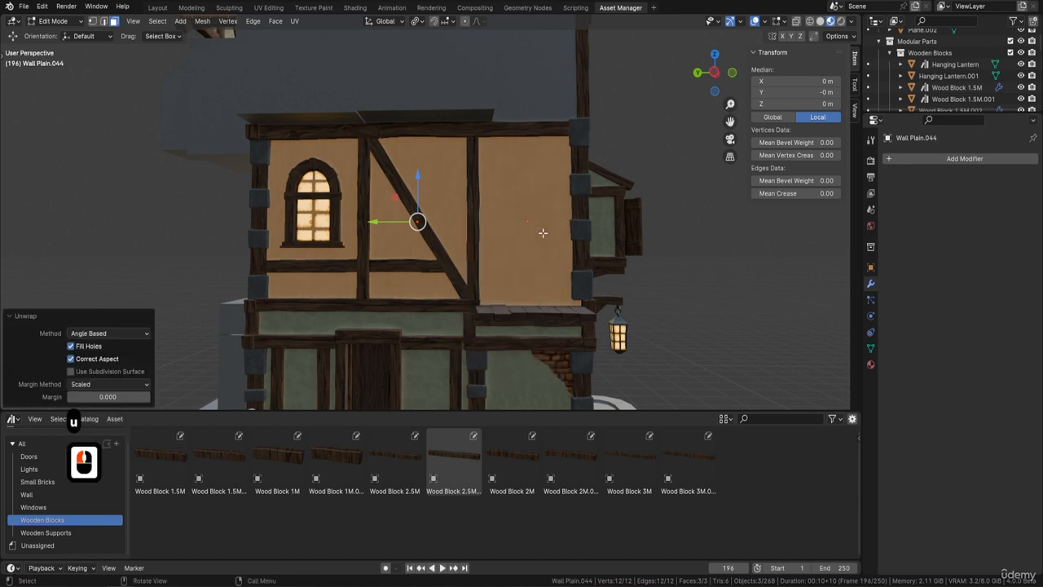
{"action": "key", "text": "Tab"}
{"action": "middle_click_drag", "start_coordinate": [541, 232], "coordinate": [420, 343]}
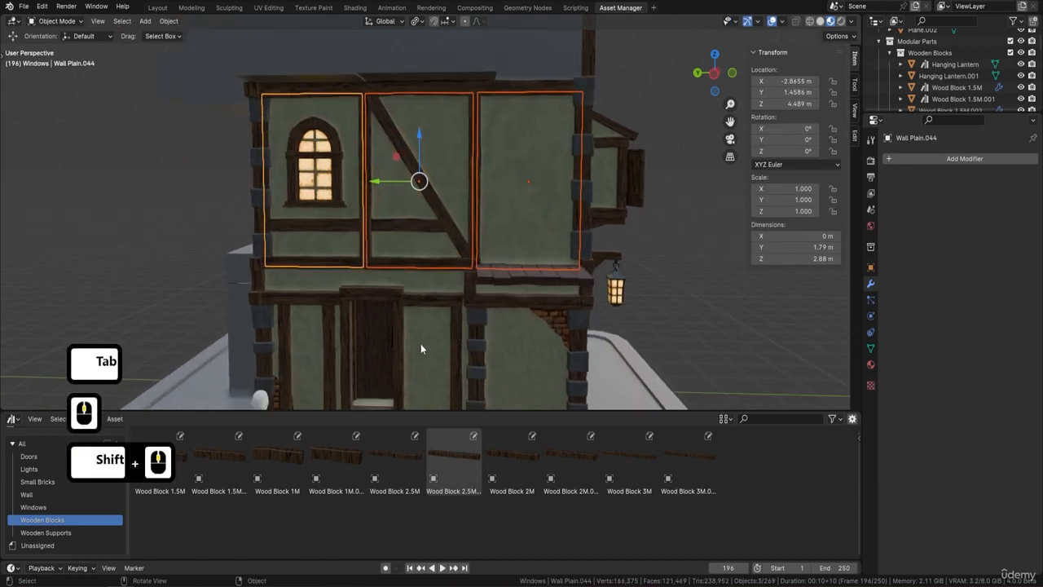
Switch to the Shading workspace and scale up the three panels' UVs to match the ground-floor plaster texture.
{"action": "left_click", "coordinate": [355, 8]}
{"action": "scroll", "coordinate": [203, 251], "scroll_direction": "down", "scroll_amount": 3}
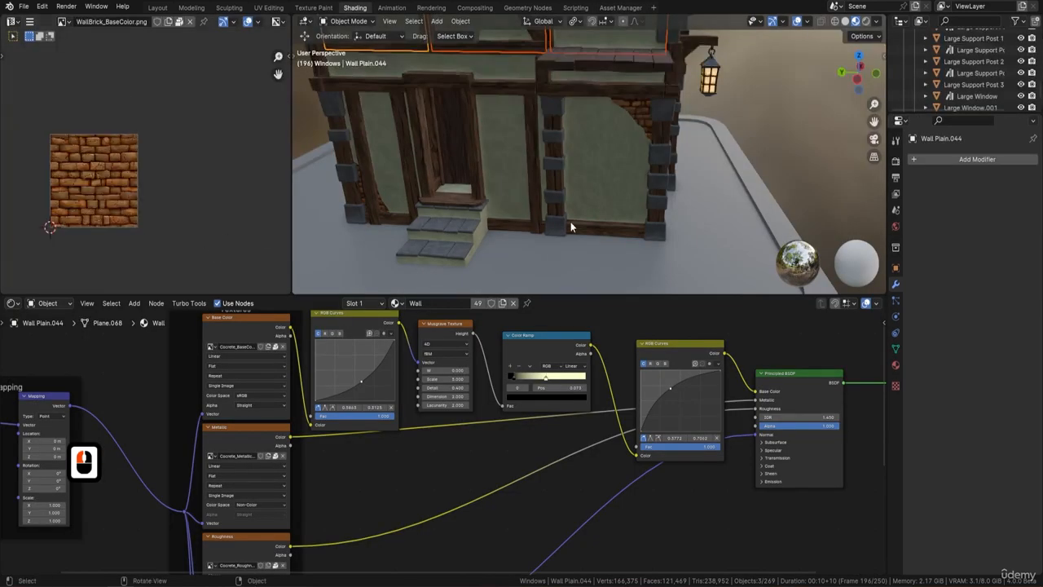
{"action": "scroll", "coordinate": [597, 205], "scroll_direction": "up", "scroll_amount": 4}
{"action": "key", "text": "Tab"}
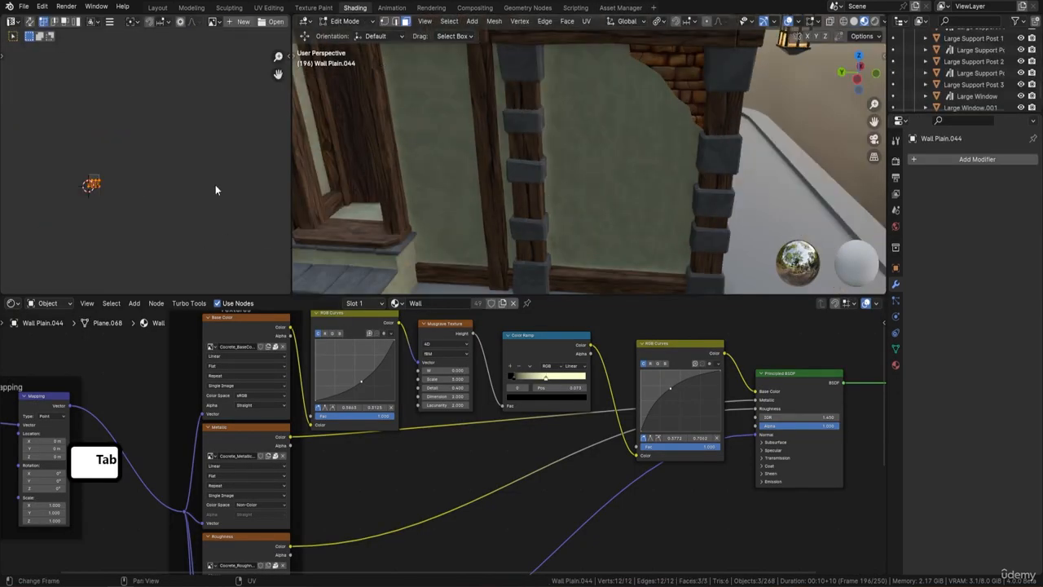
{"action": "scroll", "coordinate": [183, 194], "scroll_direction": "up", "scroll_amount": 3, "text": "shift"}
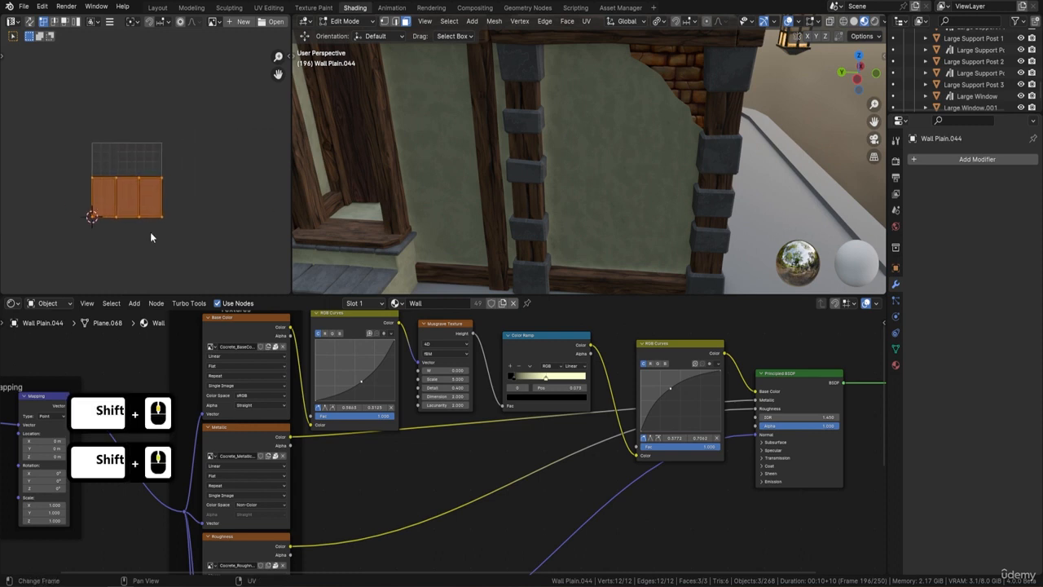
{"action": "key", "text": "s"}
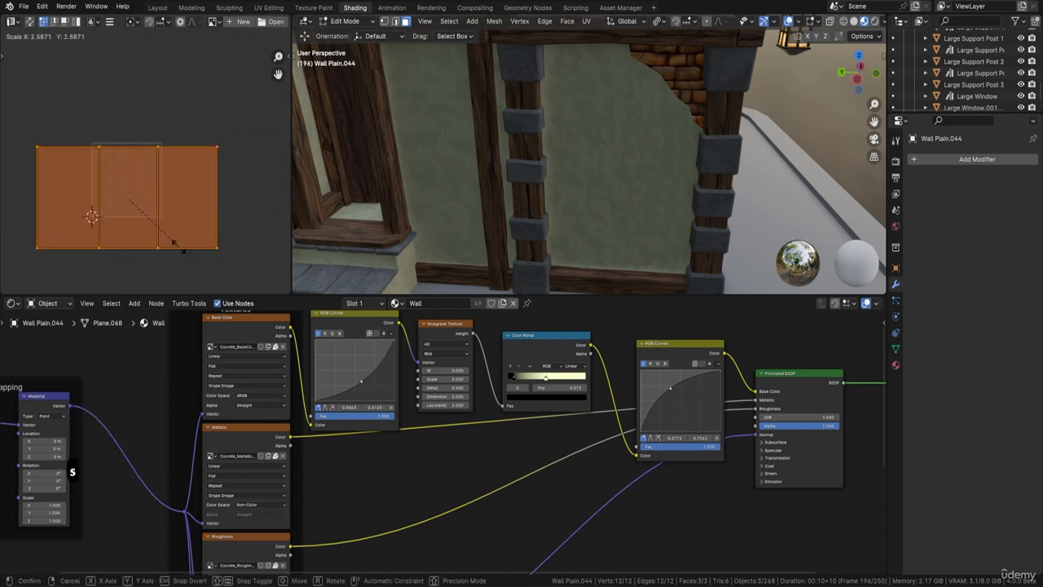
{"action": "left_click", "coordinate": [160, 238]}
{"action": "key", "text": "Tab"}
Deselect everything and check the plaster texture scale on the upper-storey panels against the ground-floor walls.
{"action": "scroll", "coordinate": [518, 139], "scroll_direction": "down", "scroll_amount": 5}
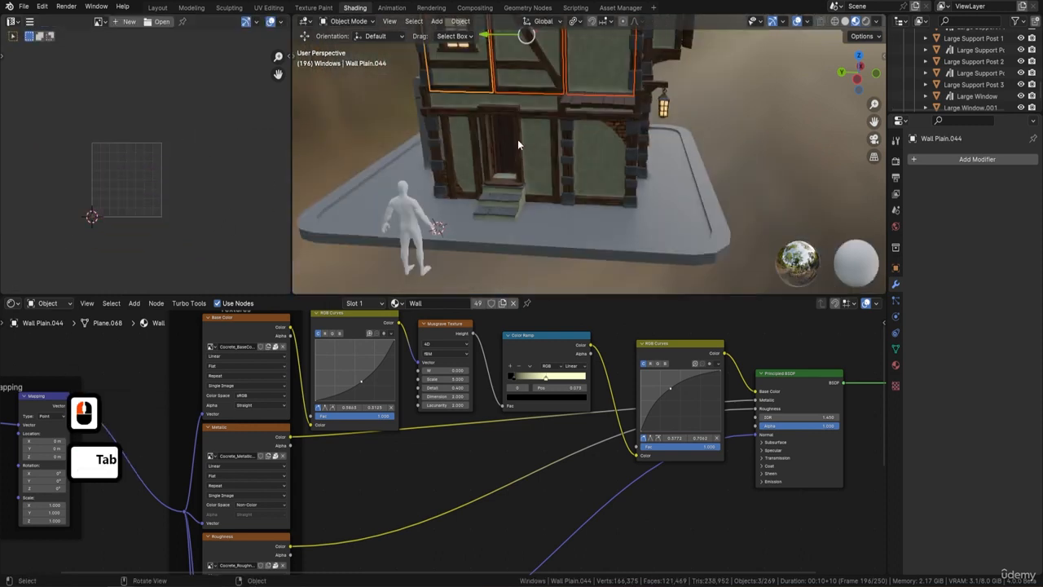
{"action": "middle_click_drag", "start_coordinate": [517, 139], "coordinate": [551, 181], "text": "shift"}
{"action": "scroll", "coordinate": [573, 174], "scroll_direction": "up", "scroll_amount": 4}
{"action": "key", "text": "a"}
{"action": "key", "text": "a"}
{"action": "scroll", "coordinate": [609, 156], "scroll_direction": "up", "scroll_amount": 4}
{"action": "scroll", "coordinate": [583, 107], "scroll_direction": "down", "scroll_amount": 4}
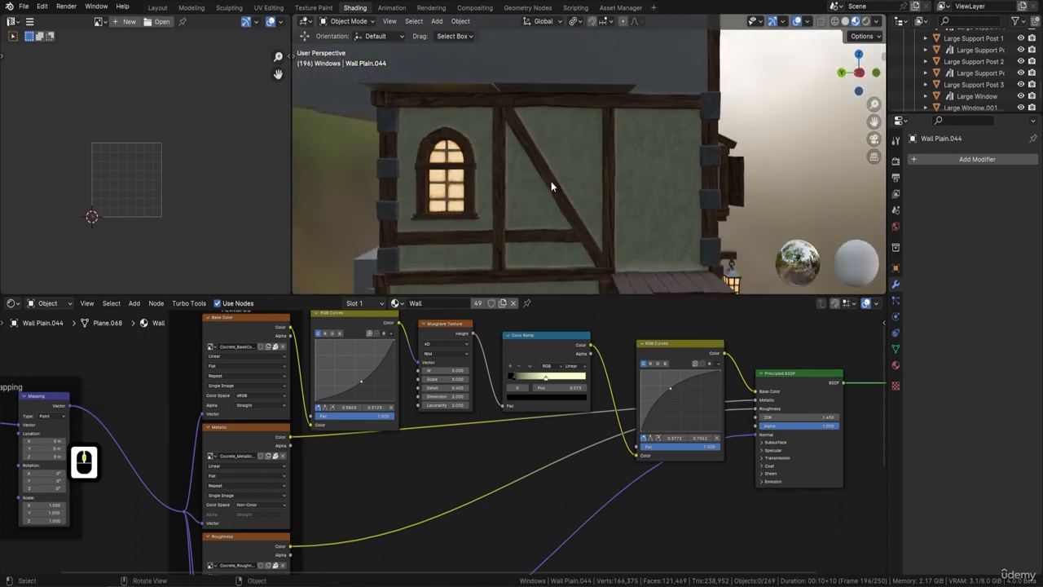
Knife-cut a jagged line across the window-bay panel's upper outer corner, from the stone-banded post to the top beam.
{"action": "left_click", "coordinate": [490, 207]}
{"action": "key", "text": "ctrl+KP_3"}
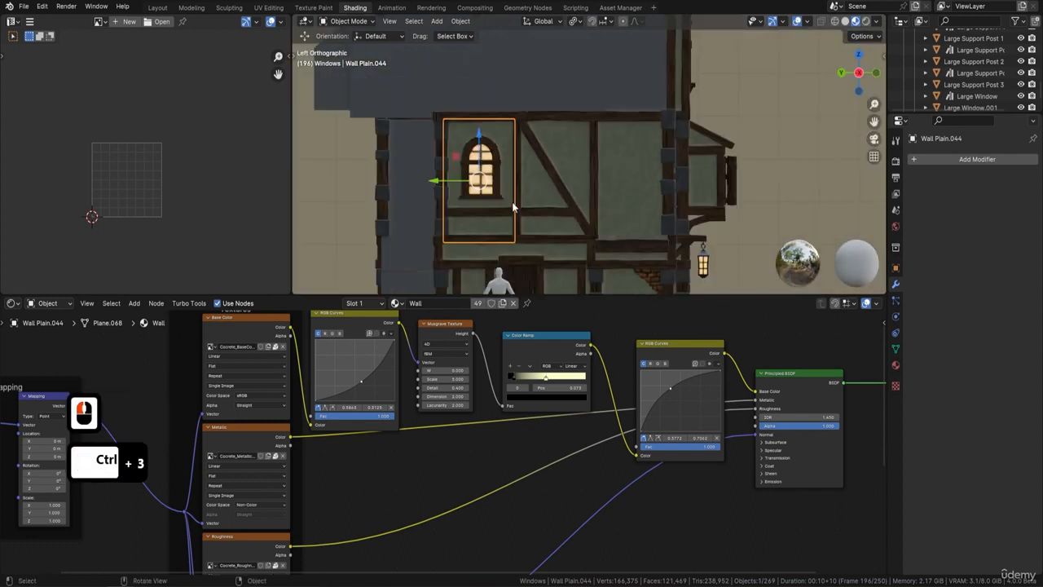
{"action": "middle_click_drag", "start_coordinate": [471, 162], "coordinate": [606, 142], "text": "shift"}
{"action": "key", "text": "Tab"}
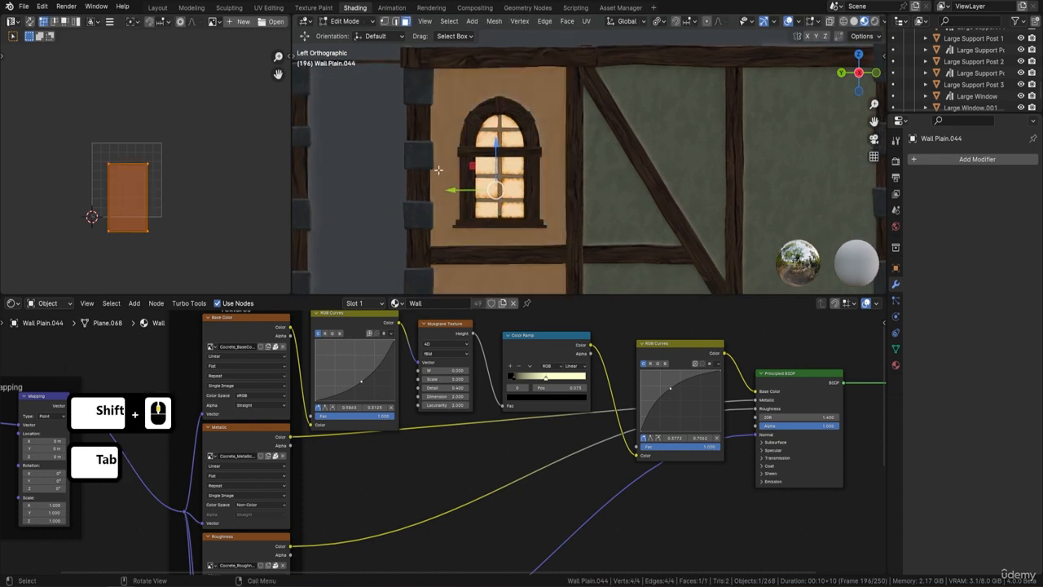
{"action": "key", "text": "k"}
{"action": "left_click", "coordinate": [422, 185]}
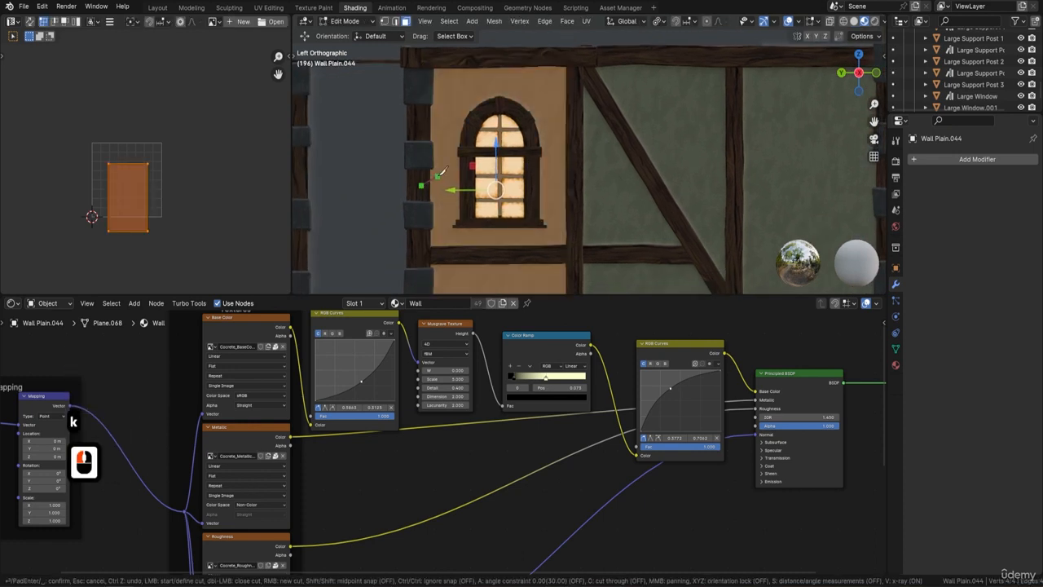
{"action": "left_click", "coordinate": [437, 176]}
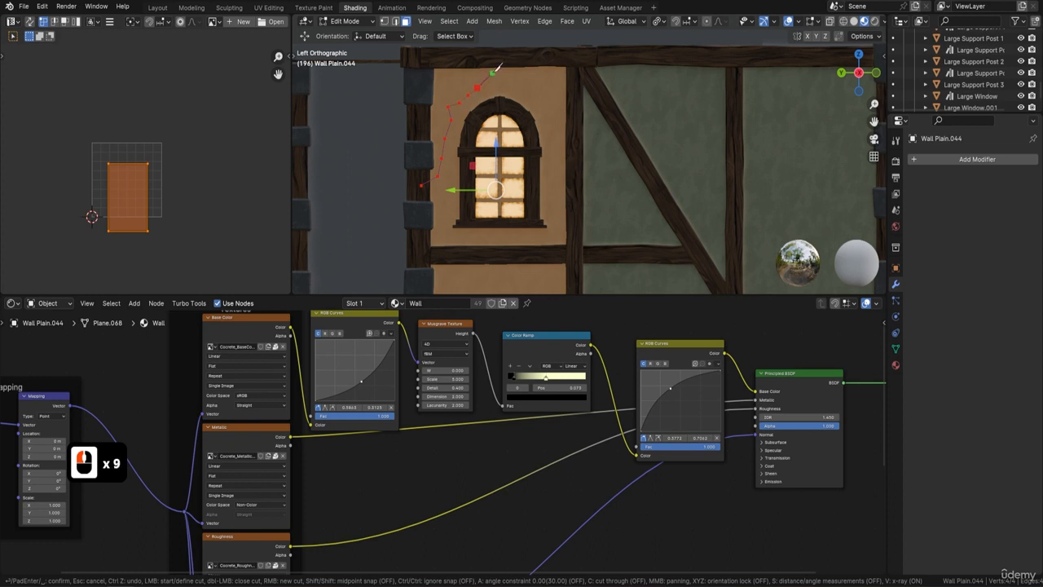
{"action": "left_click", "coordinate": [493, 71]}
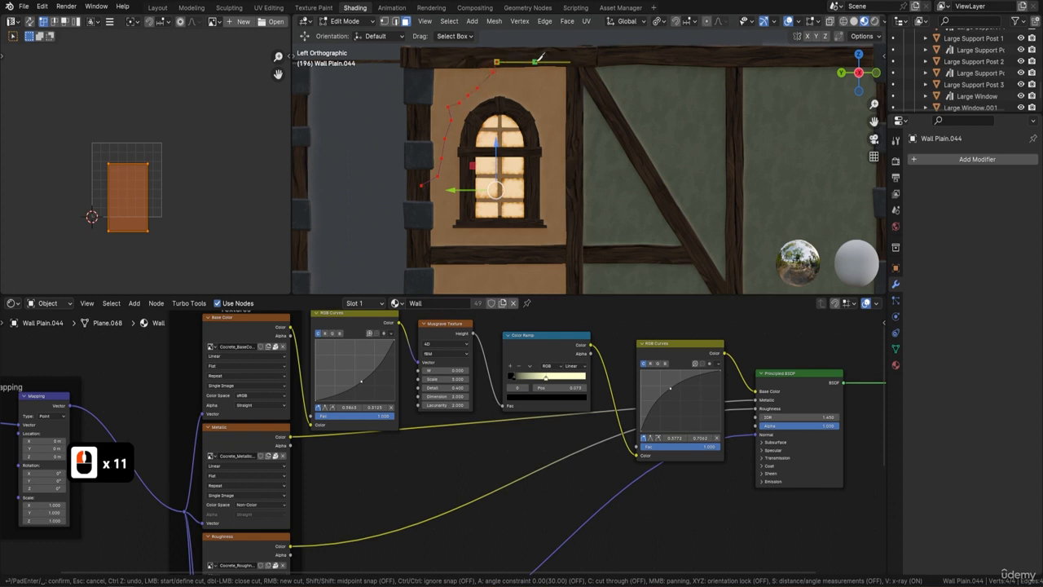
{"action": "key", "text": "Return"}
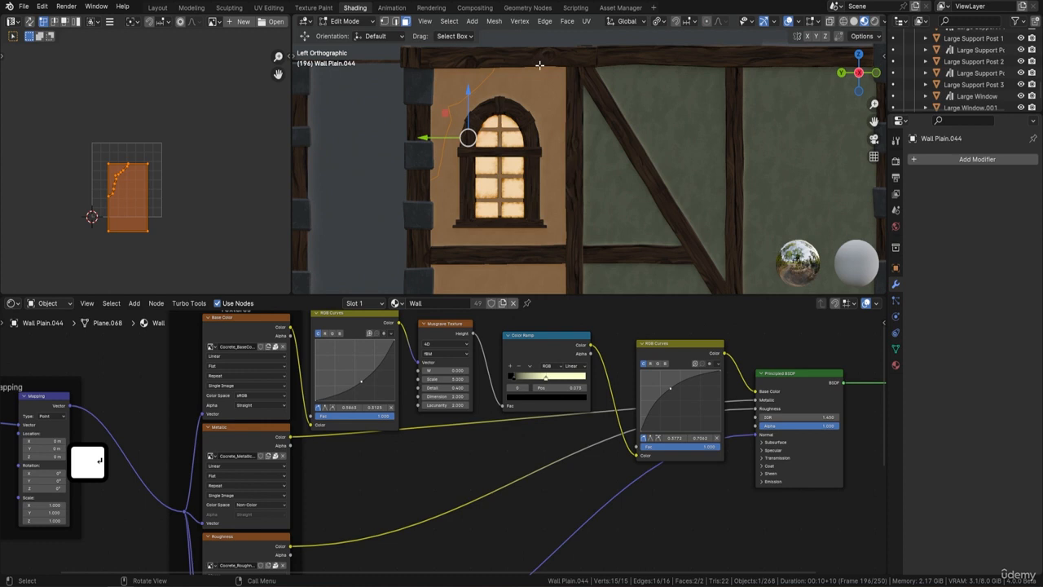
Extrude the cut corner face of the window-bay panel inward by about 0.026 m to recess it behind the plaster.
{"action": "middle_click_drag", "start_coordinate": [480, 119], "coordinate": [696, 261]}
{"action": "left_click", "coordinate": [485, 218]}
{"action": "key", "text": "e"}
{"action": "left_click", "coordinate": [696, 260]}
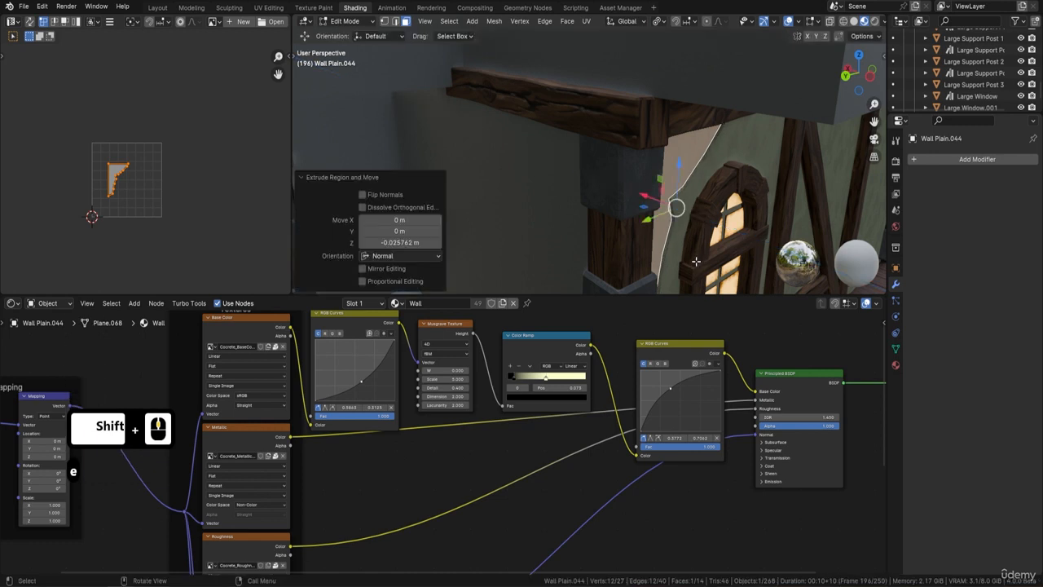
{"action": "middle_click_drag", "start_coordinate": [717, 196], "coordinate": [553, 174]}
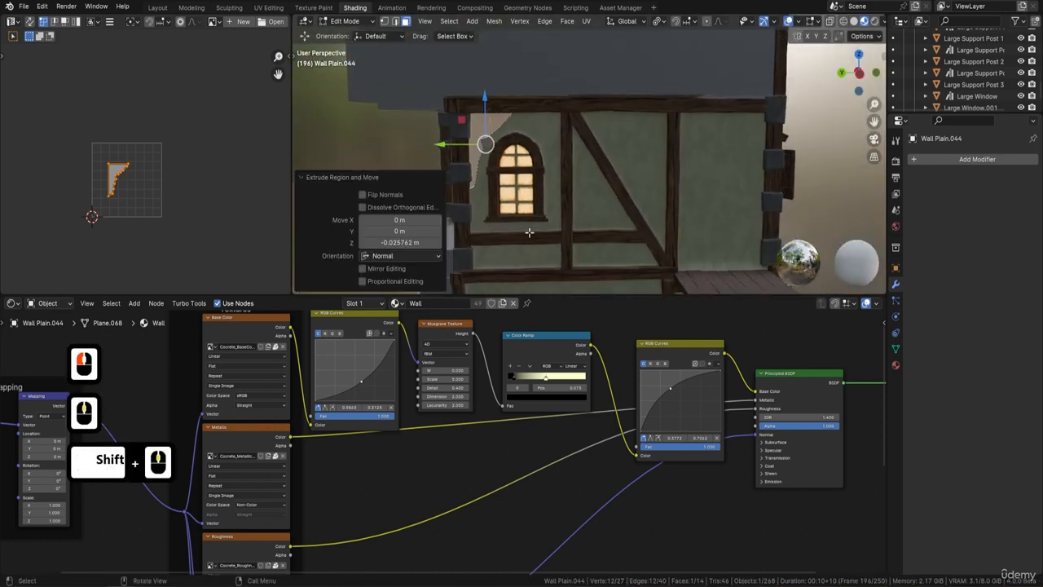
Add a second material slot with Broken Walls to the window-bay panel and assign it to the recessed corner faces.
{"action": "key", "text": "Tab"}
{"action": "left_click", "coordinate": [897, 364]}
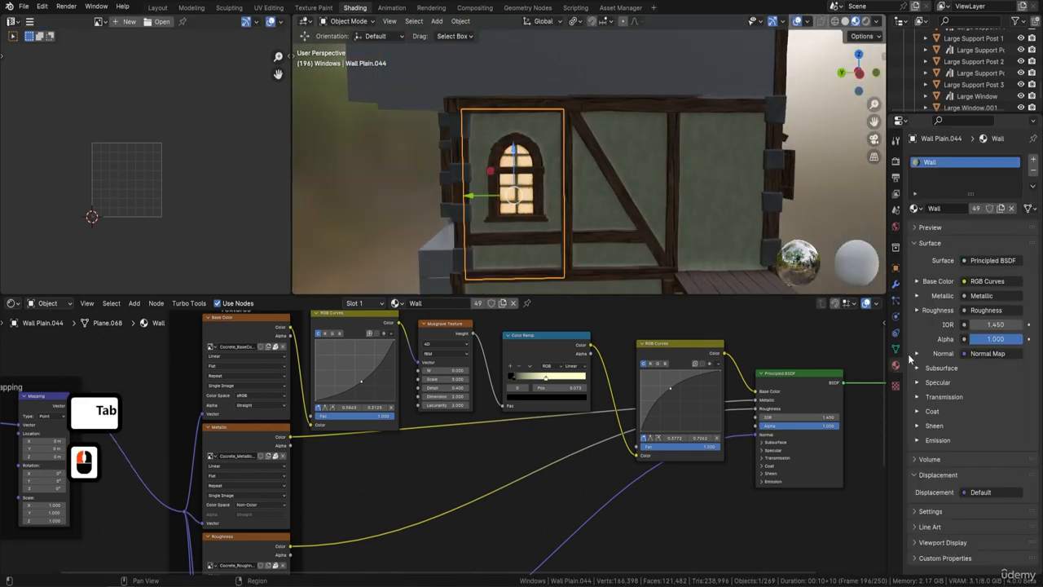
{"action": "left_click", "coordinate": [1033, 159]}
{"action": "left_click", "coordinate": [915, 227]}
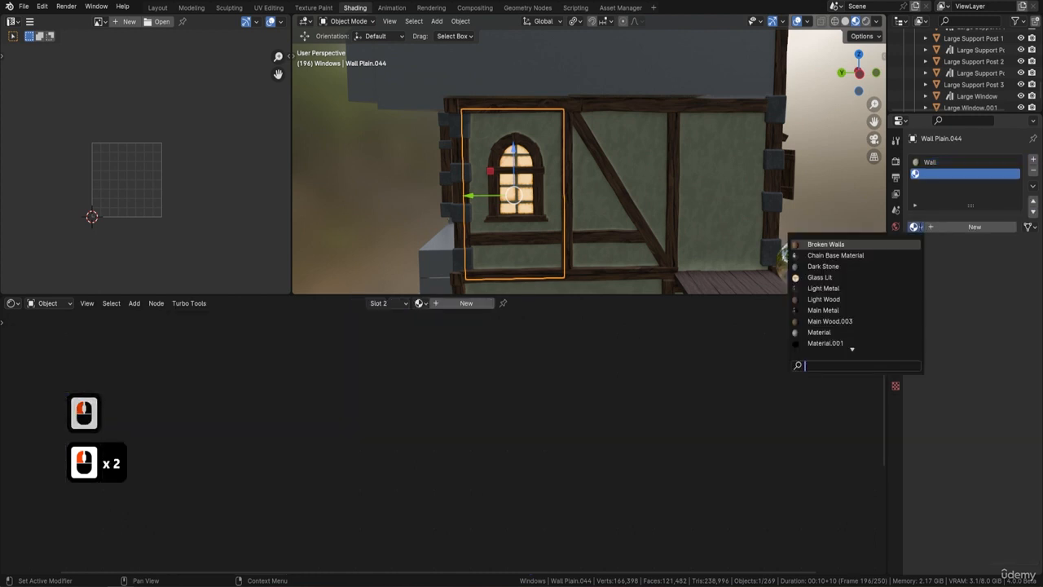
{"action": "left_click", "coordinate": [827, 244]}
{"action": "key", "text": "Tab"}
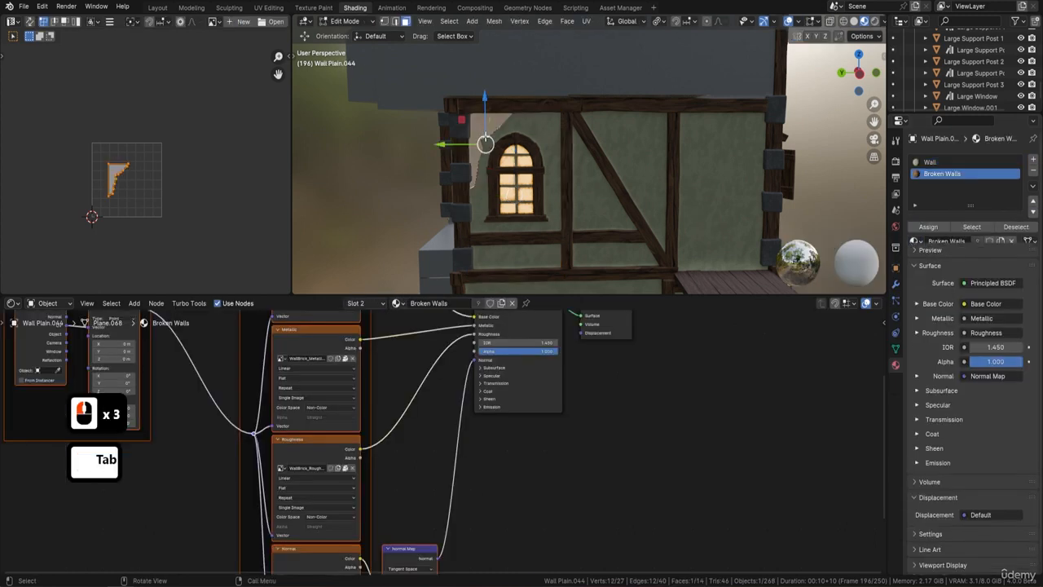
{"action": "left_click", "coordinate": [929, 162]}
{"action": "left_click", "coordinate": [940, 172]}
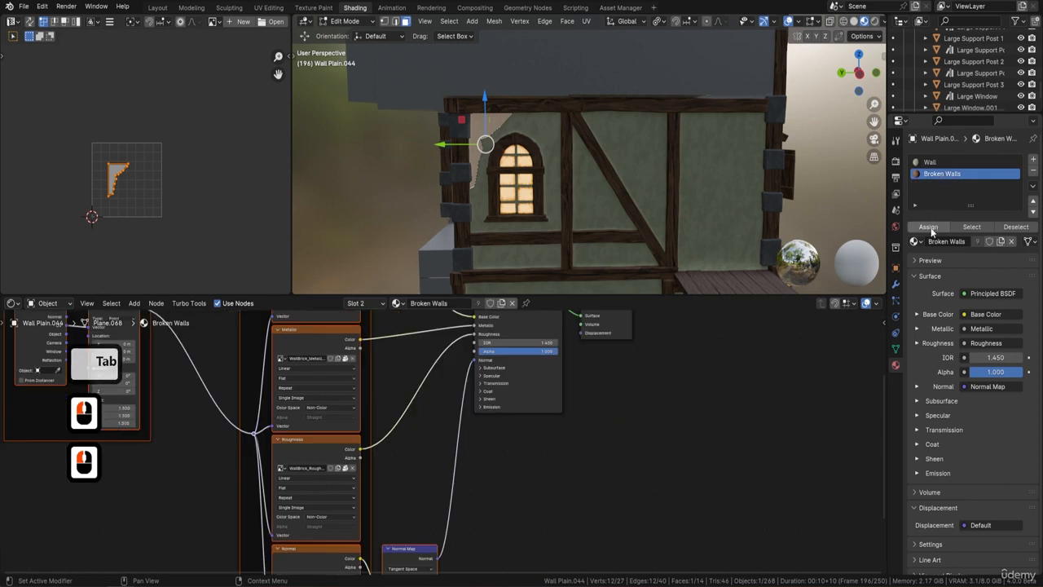
Project the recessed corner's UVs from the left orthographic view and scale them up about 5 times.
{"action": "key", "text": "ctrl+KP_3"}
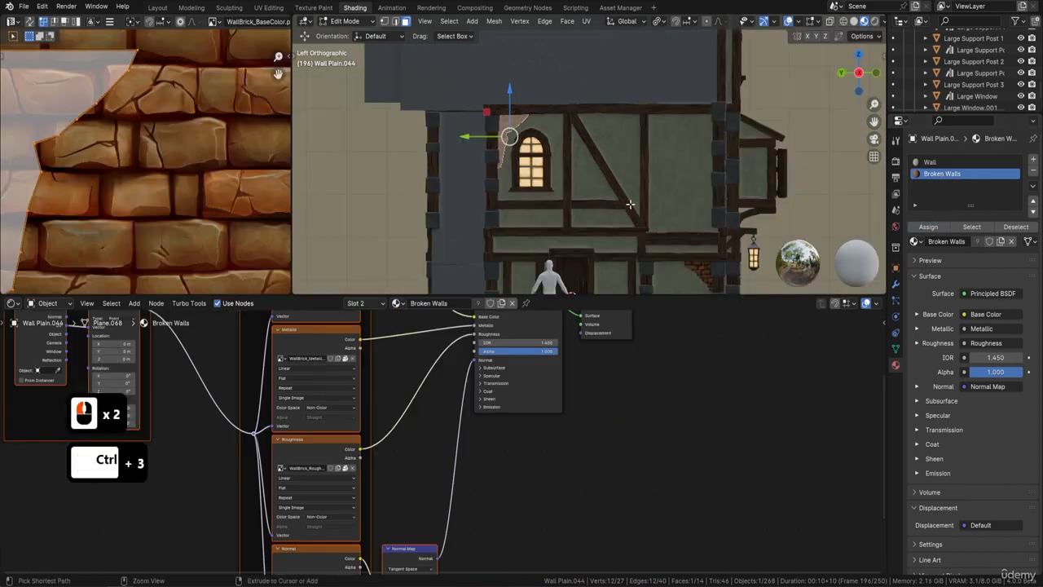
{"action": "key", "text": "u"}
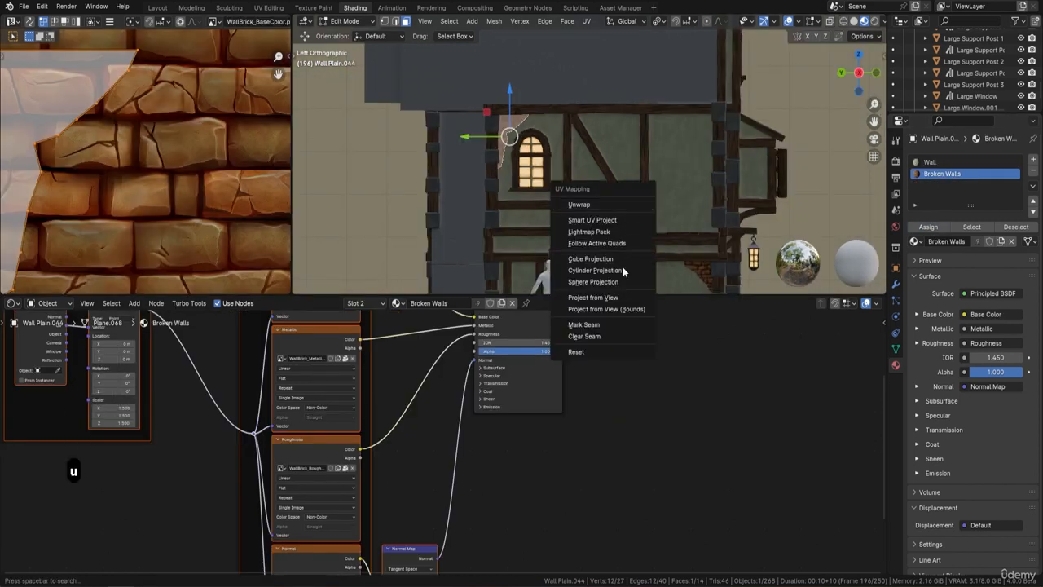
{"action": "left_click", "coordinate": [613, 294]}
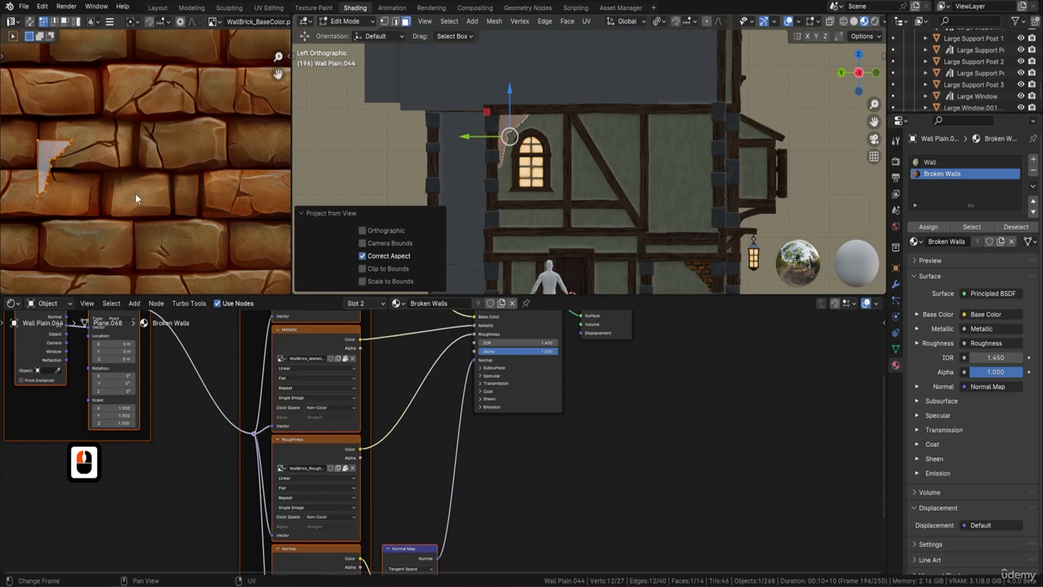
{"action": "key", "text": "s"}
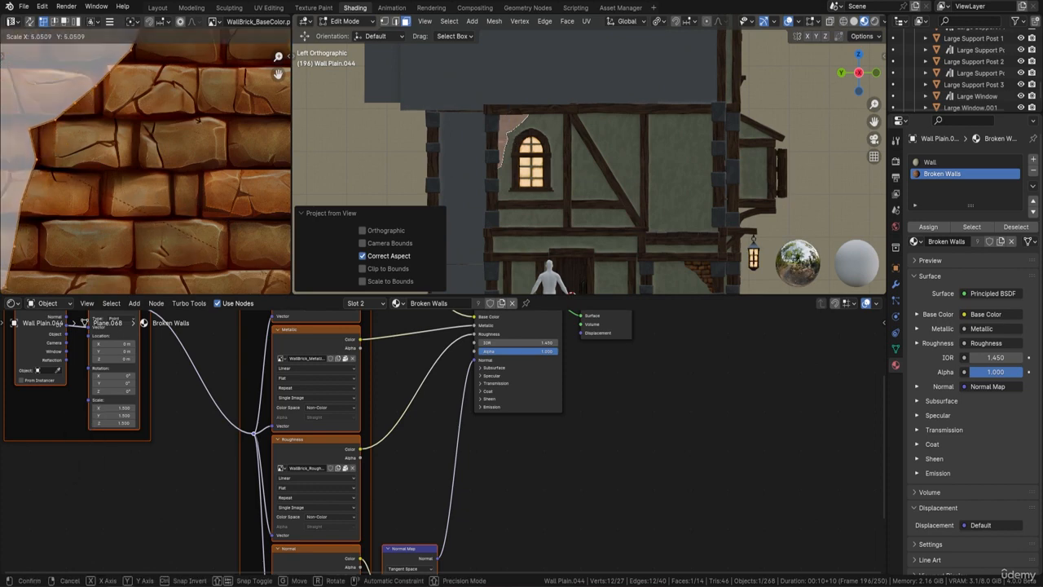
{"action": "left_click", "coordinate": [231, 136]}
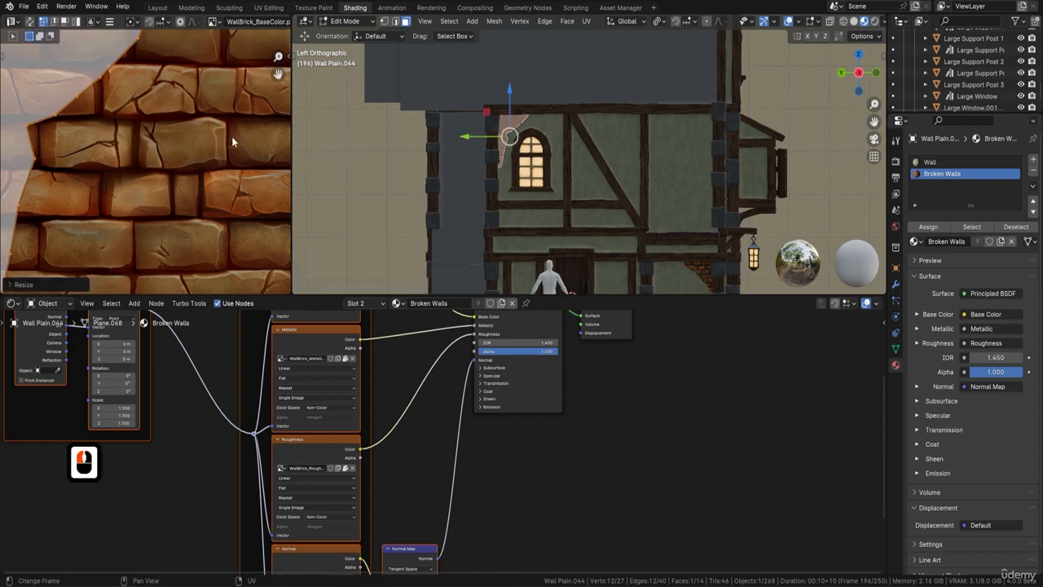
{"action": "key", "text": "Tab"}
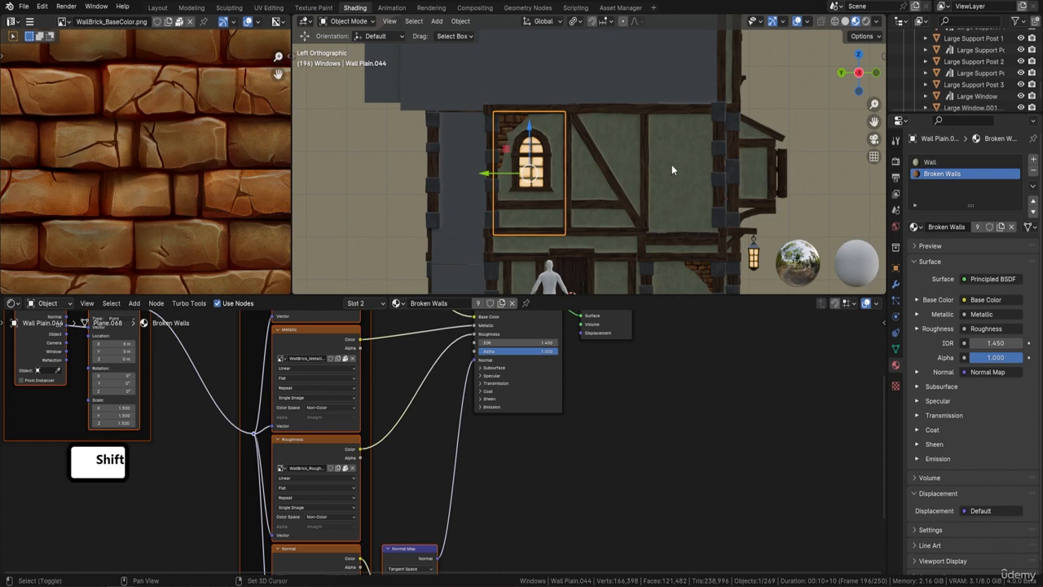
Fine-tune the UV scale of the broken corner's brick texture beside the arched window.
{"action": "middle_click_drag", "start_coordinate": [671, 165], "coordinate": [641, 168], "text": "shift"}
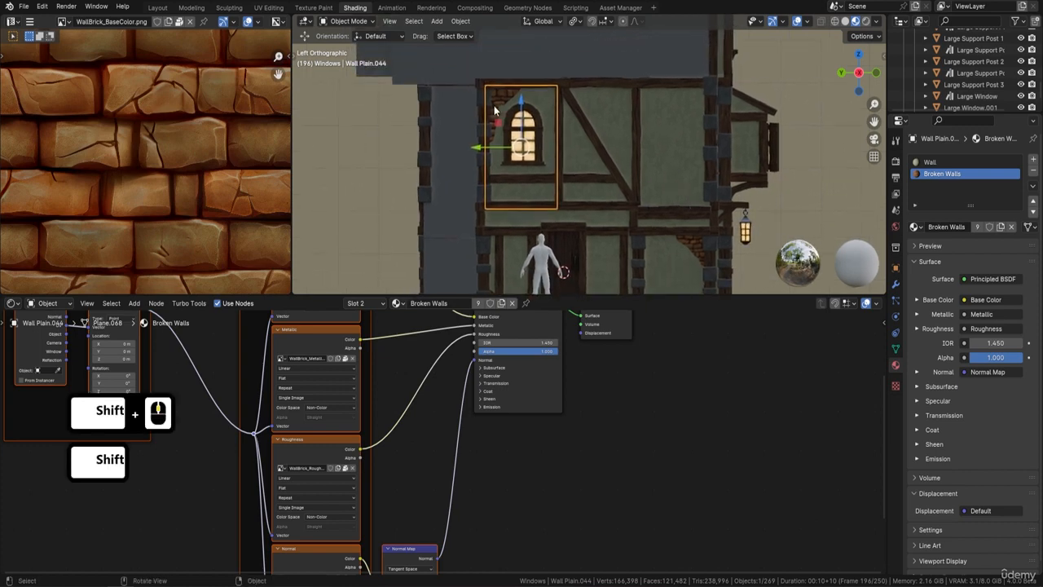
{"action": "scroll", "coordinate": [368, 140], "scroll_direction": "down", "scroll_amount": 4}
{"action": "middle_click_drag", "start_coordinate": [590, 133], "coordinate": [625, 177], "text": "shift"}
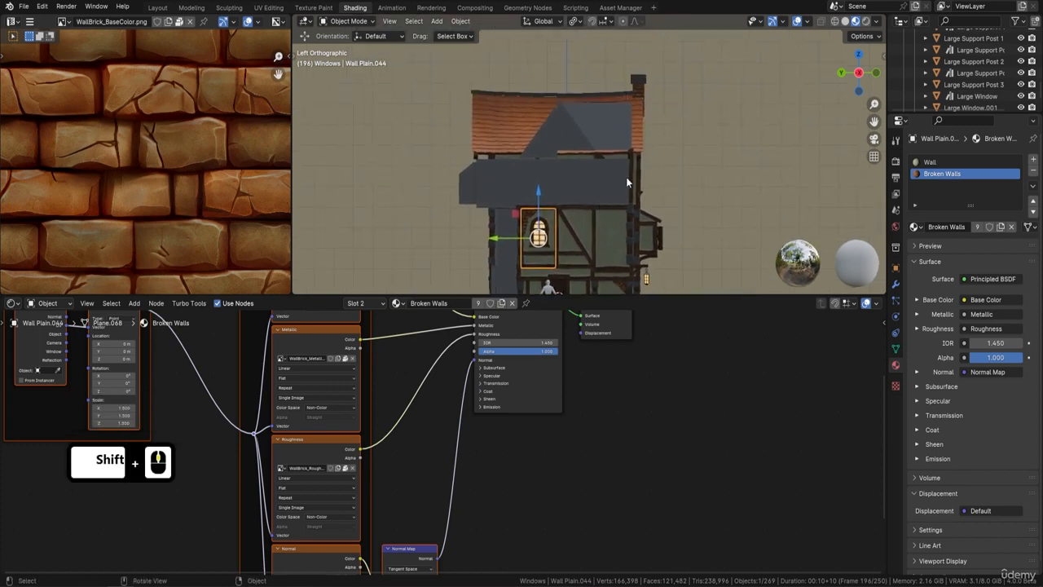
{"action": "scroll", "coordinate": [541, 221], "scroll_direction": "up", "scroll_amount": 4}
{"action": "middle_click_drag", "start_coordinate": [541, 220], "coordinate": [581, 138], "text": "shift"}
{"action": "key", "text": "Tab"}
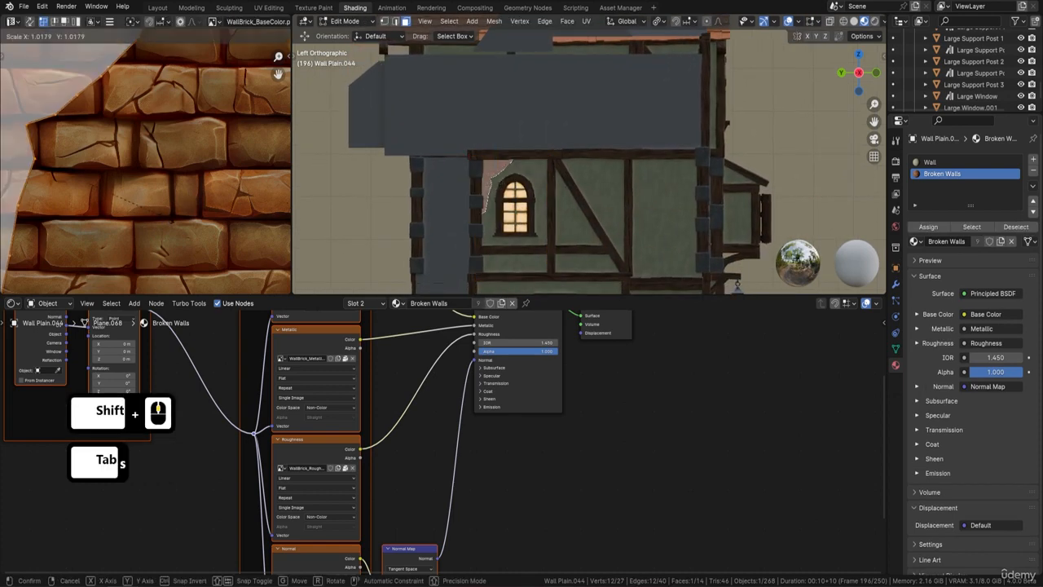
{"action": "key", "text": "s"}
{"action": "left_click", "coordinate": [183, 236]}
{"action": "key", "text": "Tab"}
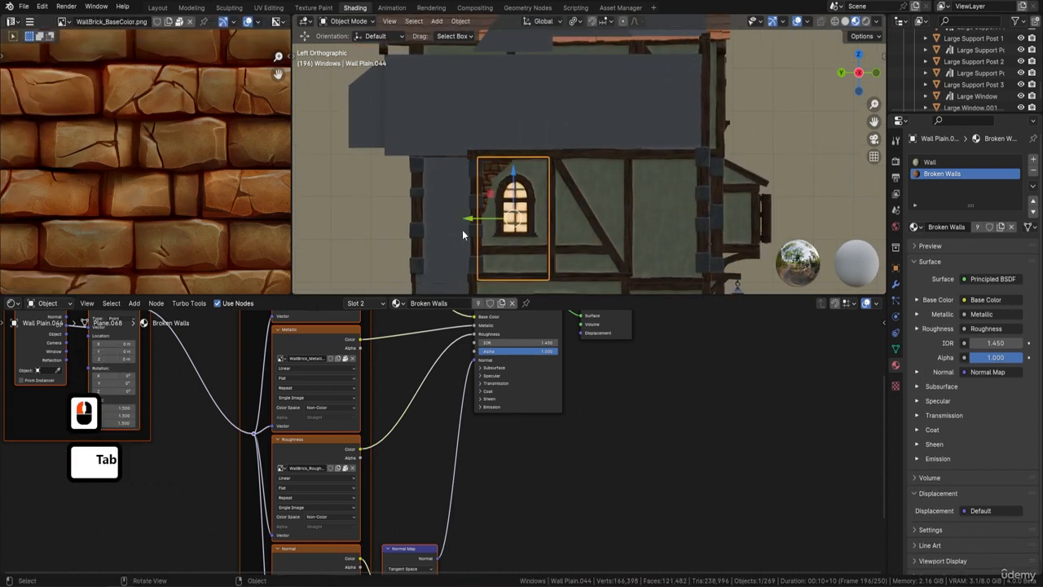
Deselect everything and compare the exposed bricks beside the arched window with the ground-floor broken corner.
{"action": "scroll", "coordinate": [463, 229], "scroll_direction": "up", "scroll_amount": 2}
{"action": "key", "text": "a"}
{"action": "key", "text": "a"}
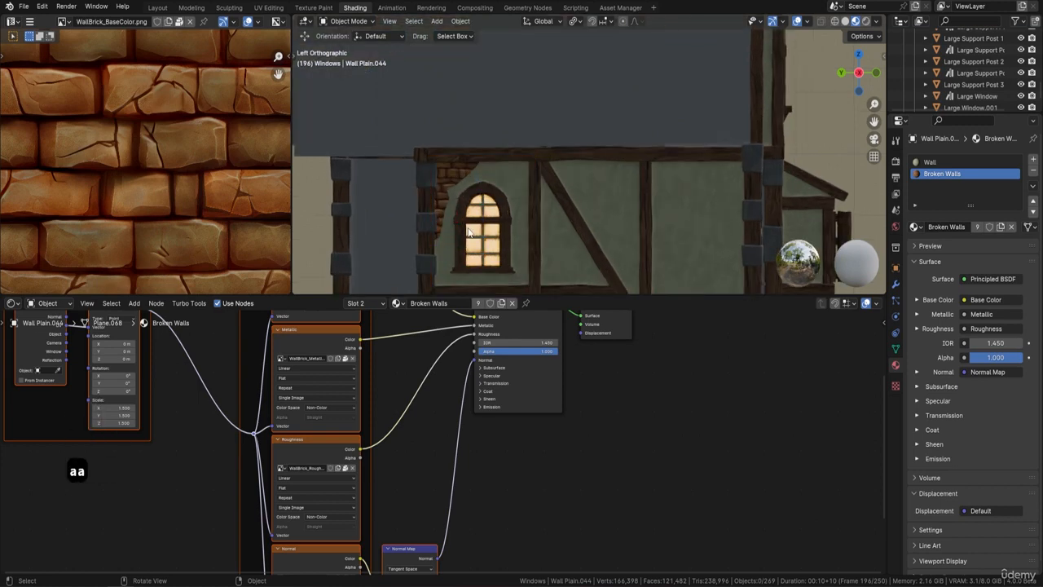
{"action": "scroll", "coordinate": [530, 253], "scroll_direction": "down", "scroll_amount": 2}
{"action": "middle_click_drag", "start_coordinate": [571, 205], "coordinate": [546, 104], "text": "shift"}
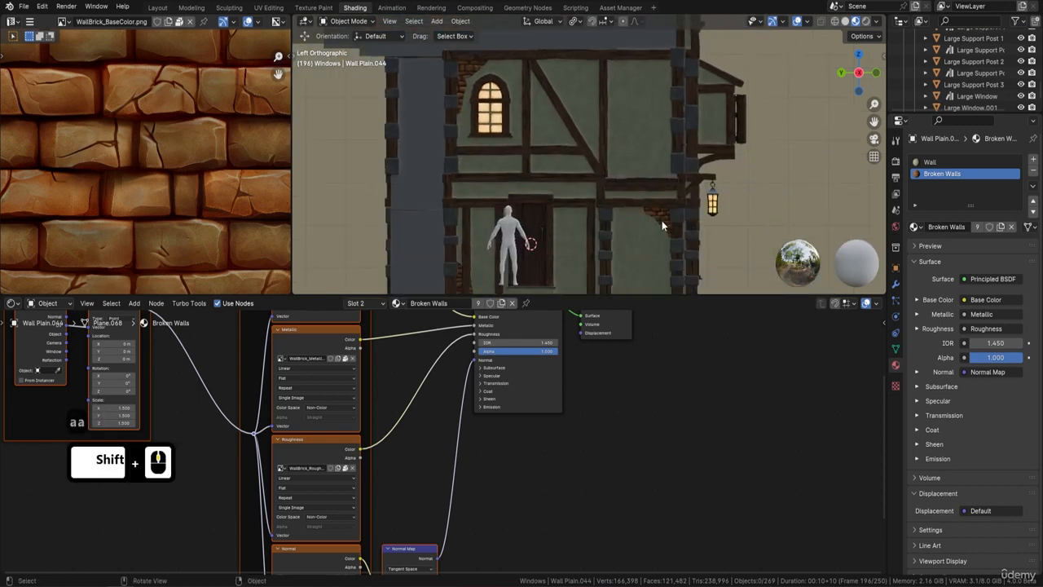
{"action": "middle_click_drag", "start_coordinate": [664, 45], "coordinate": [661, 99], "text": "shift"}
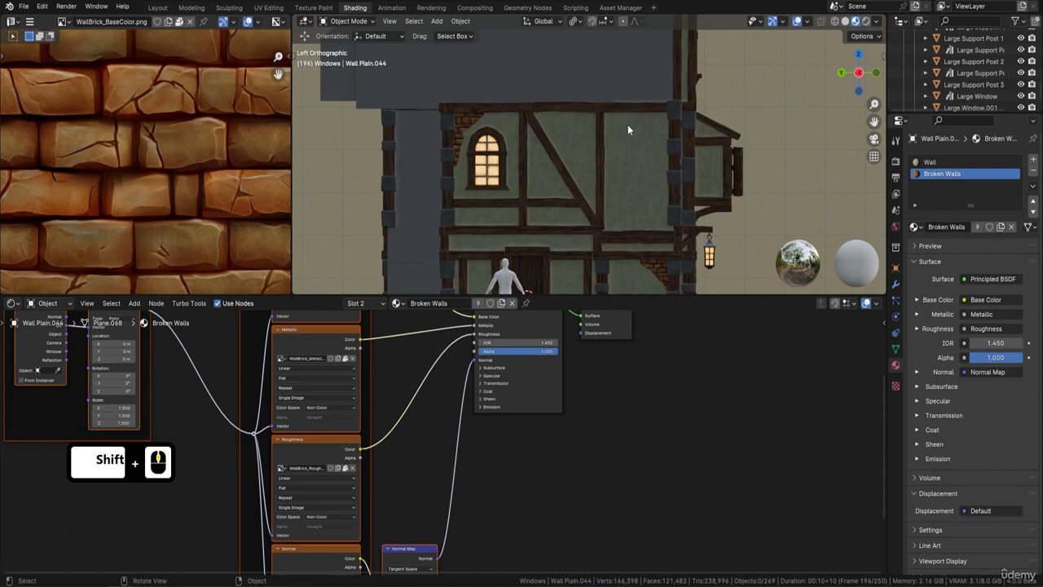
{"action": "scroll", "coordinate": [615, 196], "scroll_direction": "down", "scroll_amount": 1}
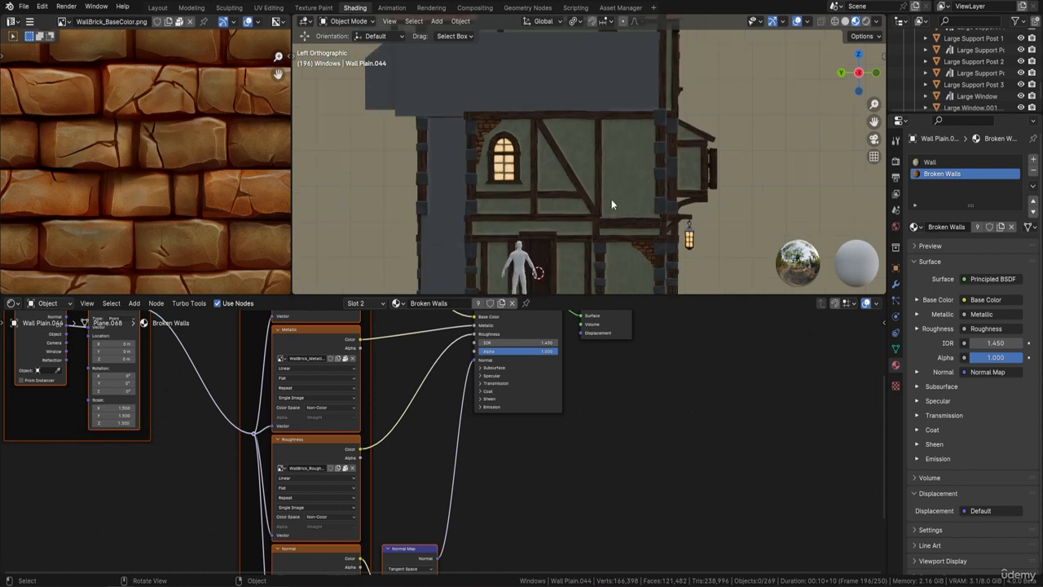
{"action": "middle_click_drag", "start_coordinate": [632, 224], "coordinate": [627, 164], "text": "shift"}
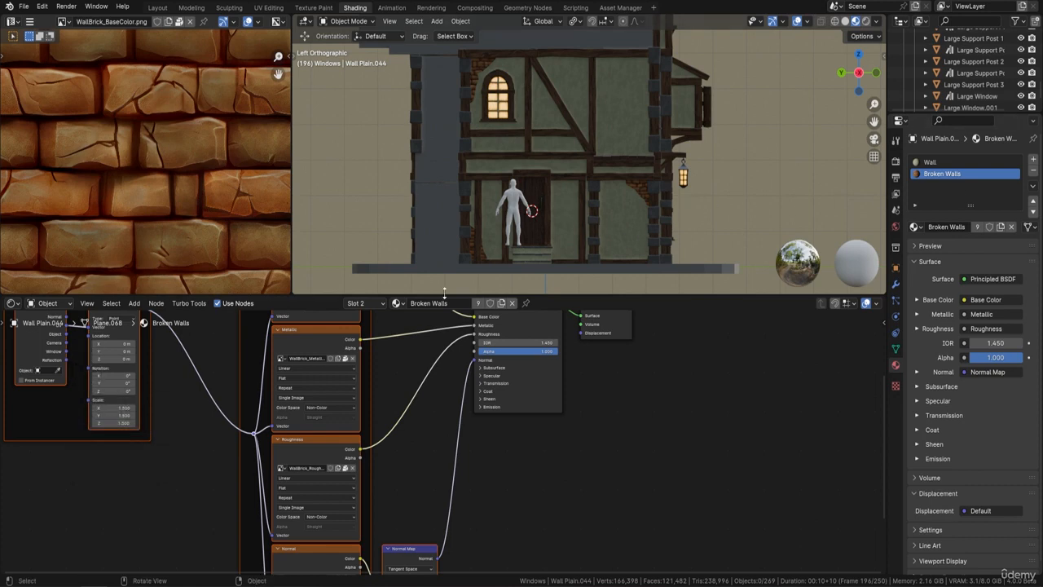
Switch to the Asset Manager workspace and place Brick 1 from the Small Bricks catalog low on the ground-floor plaster panel below the broken corner.
{"action": "left_click", "coordinate": [619, 8]}
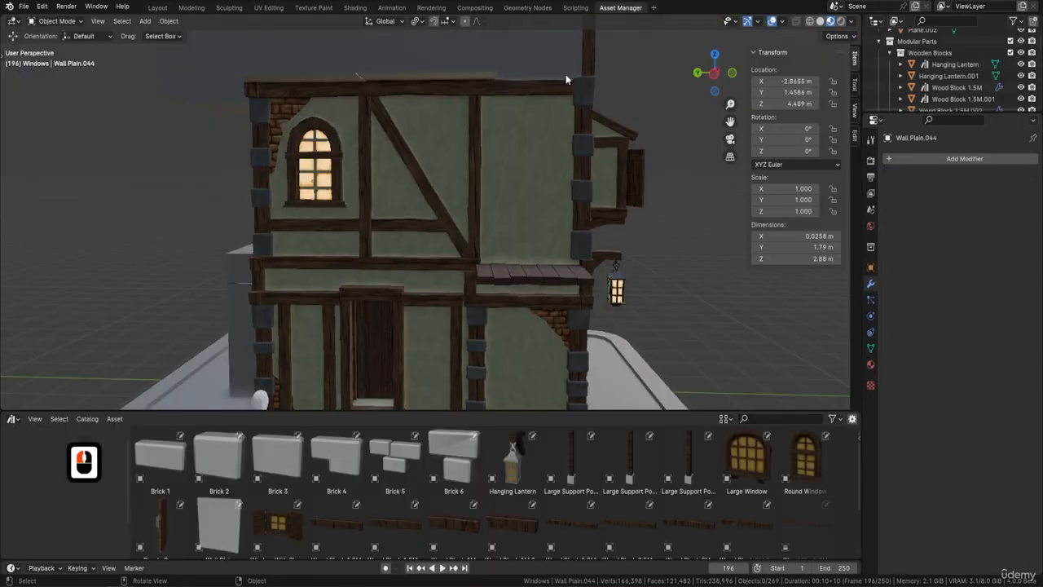
{"action": "left_click", "coordinate": [46, 483]}
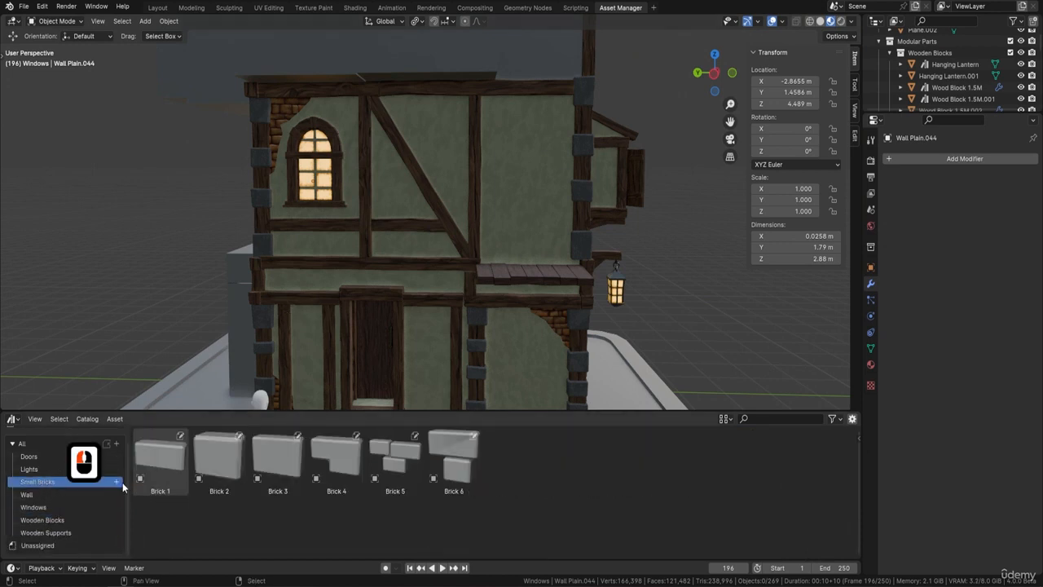
{"action": "key", "text": "ctrl+3"}
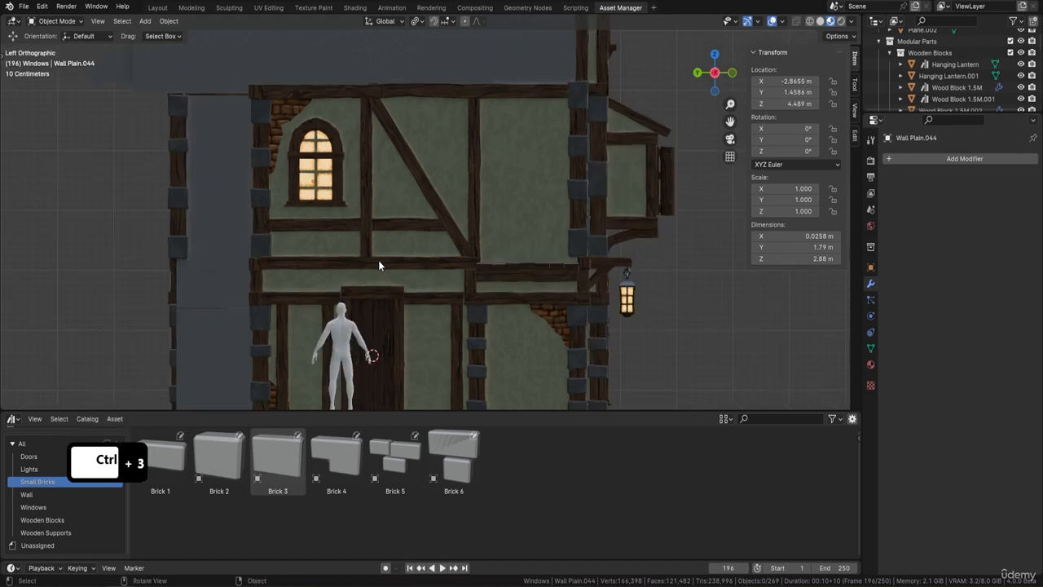
{"action": "scroll", "coordinate": [383, 277], "scroll_direction": "down", "scroll_amount": 1}
{"action": "middle_click_drag", "start_coordinate": [428, 349], "coordinate": [418, 273], "text": "shift"}
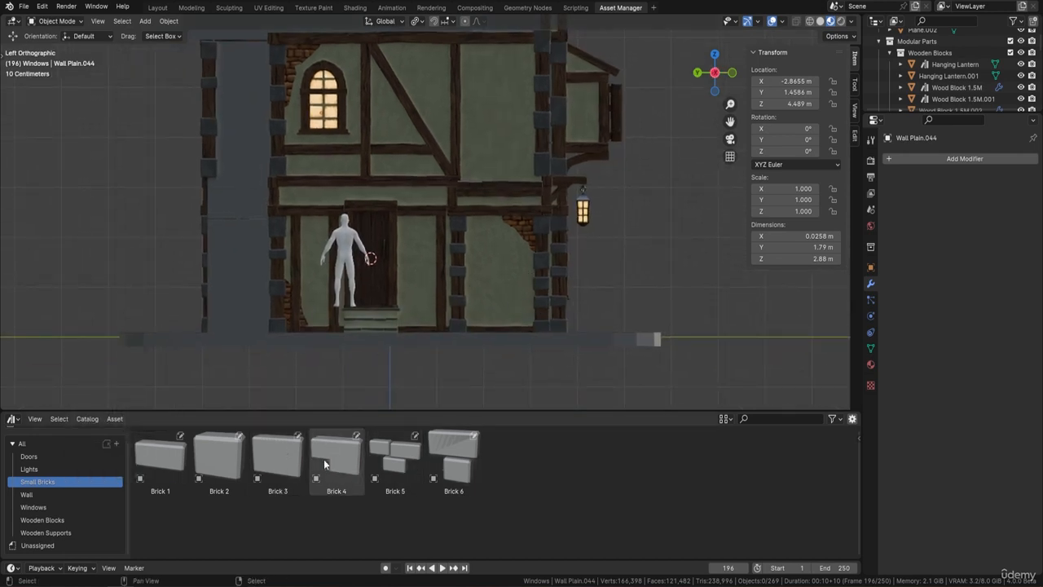
{"action": "left_click_drag", "start_coordinate": [164, 462], "coordinate": [502, 312]}
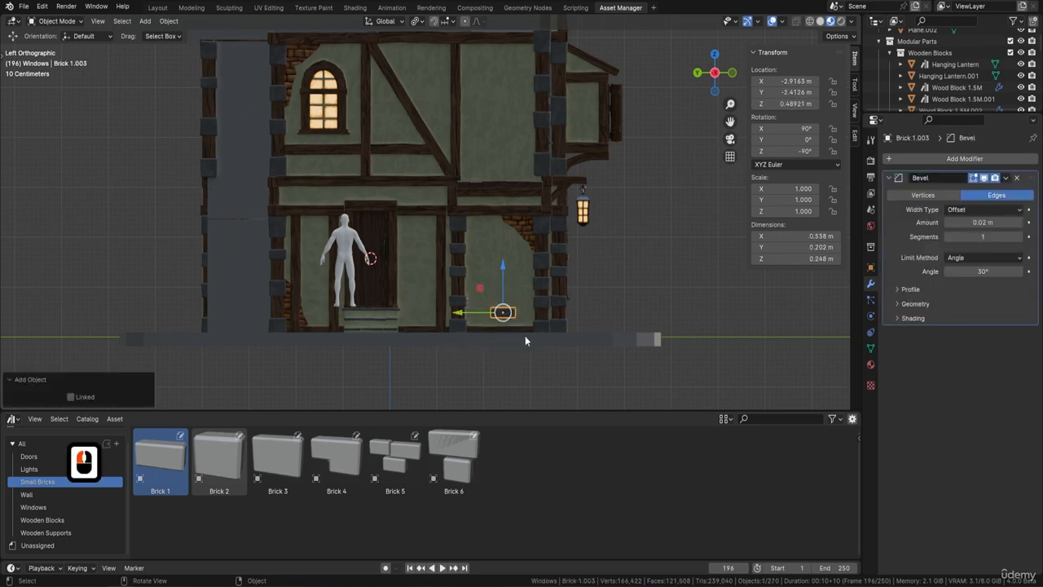
Place Brick 6 from the Small Bricks catalog beside the front door and rotate it 90° about the Y axis.
{"action": "left_click_drag", "start_coordinate": [454, 460], "coordinate": [416, 245]}
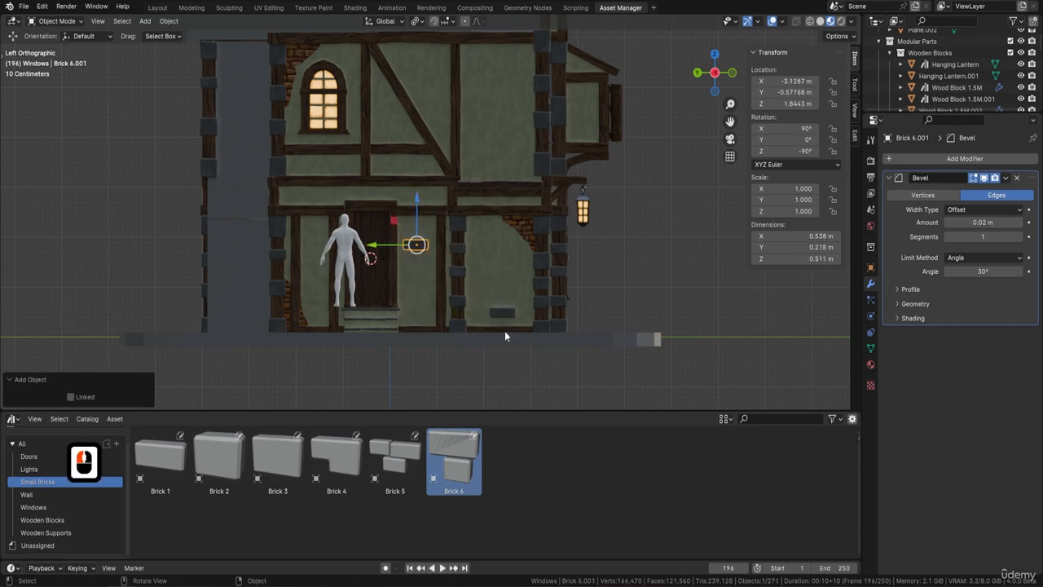
{"action": "type", "text": "ry"}
{"action": "type", "text": "90"}
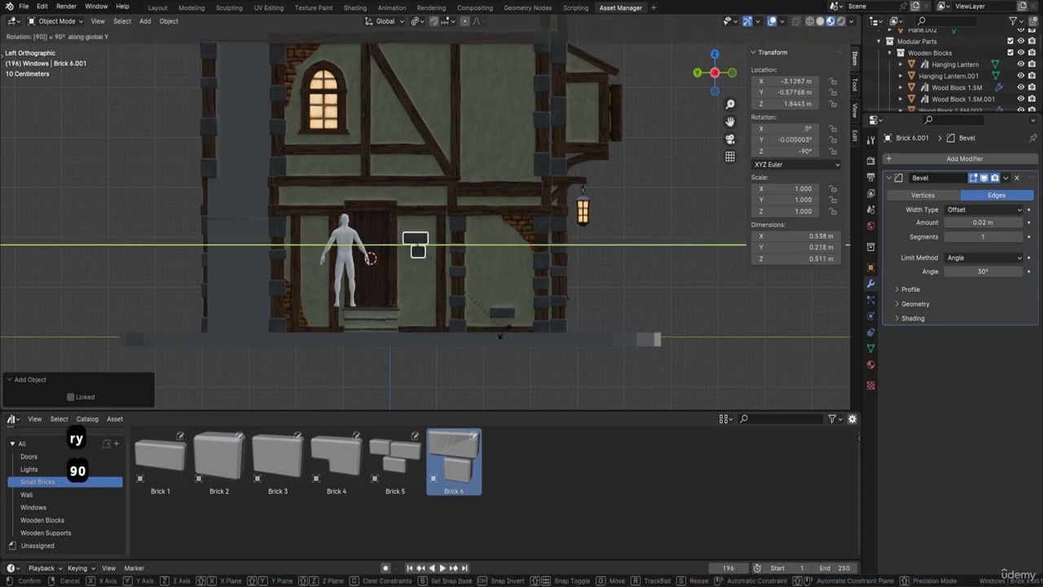
{"action": "key", "text": "Return"}
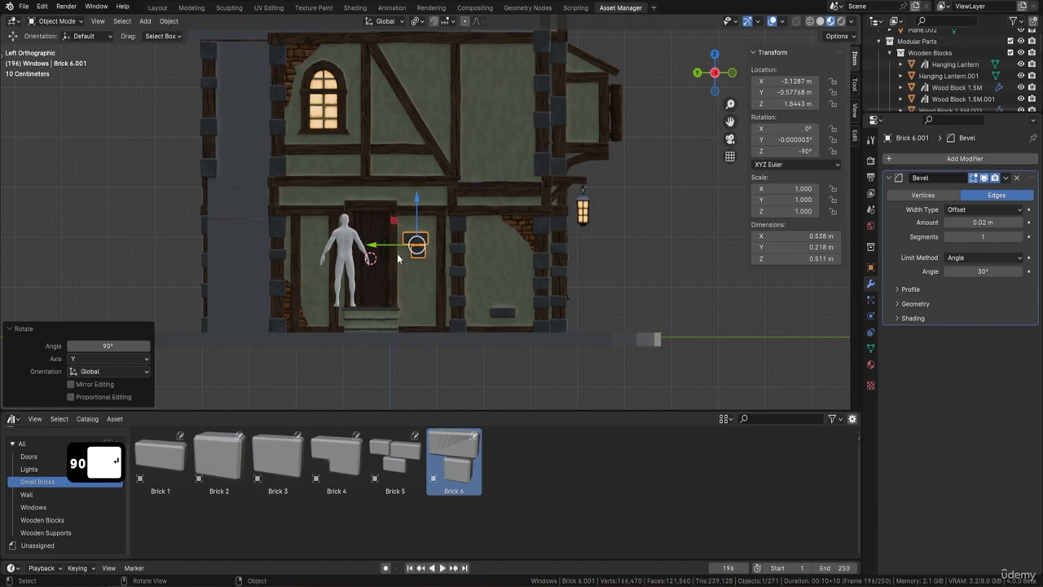
Move Brick 6 about -0.10 m along Y and about 0.28 m along X so it sits partly embedded in the plaster.
{"action": "key", "text": "g"}
{"action": "key", "text": "y"}
{"action": "left_click_drag", "start_coordinate": [389, 245], "coordinate": [388, 249]}
{"action": "middle_click_drag", "start_coordinate": [477, 266], "coordinate": [522, 313]}
{"action": "scroll", "coordinate": [532, 303], "scroll_direction": "up", "scroll_amount": 5}
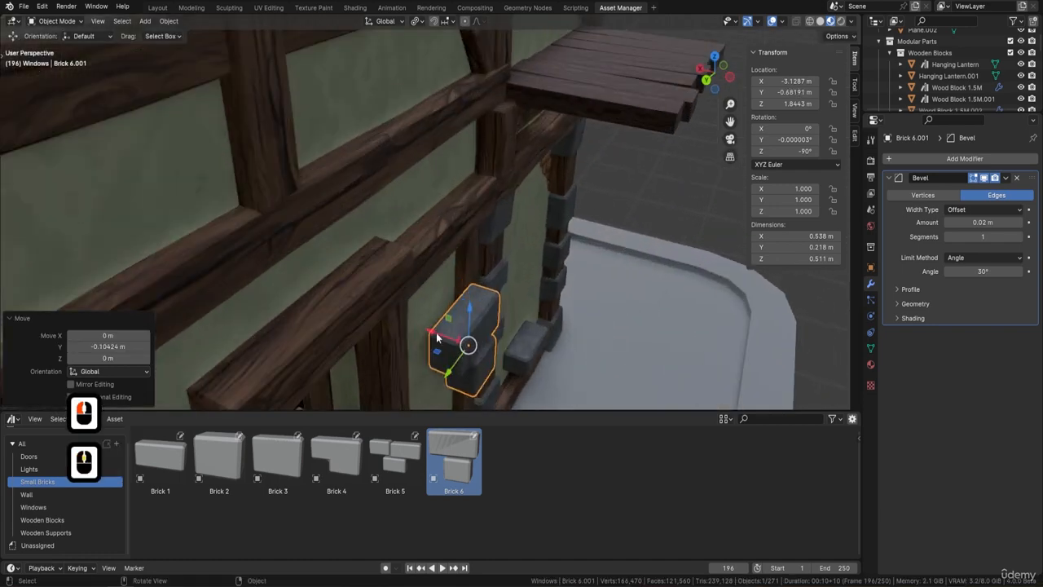
{"action": "key", "text": "g"}
{"action": "key", "text": "x"}
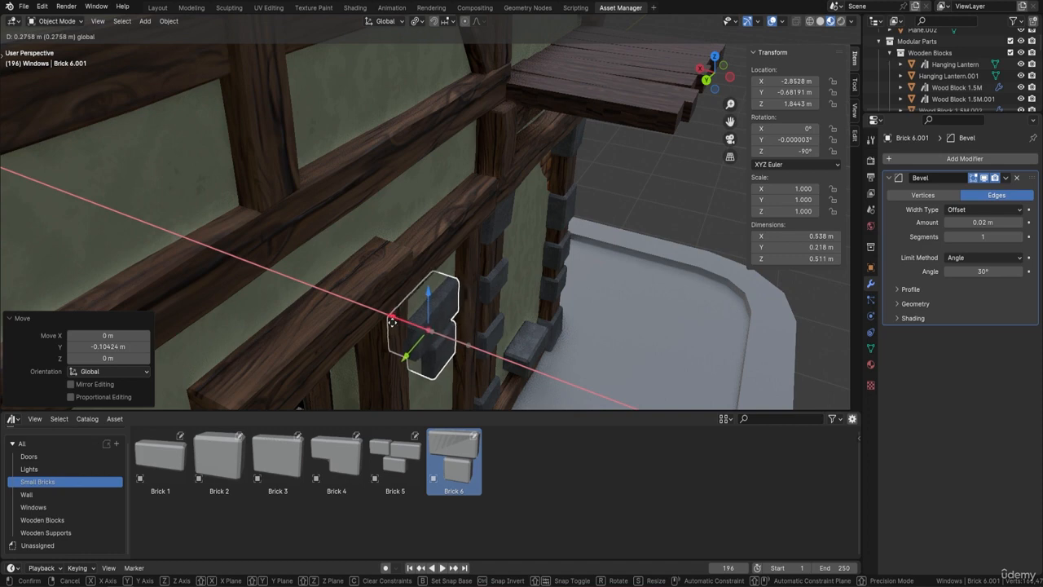
{"action": "left_click", "coordinate": [392, 322]}
Move the low Brick 1 about 0.18 m along X into the plaster, then deselect everything and review the whole facade.
{"action": "middle_click_drag", "start_coordinate": [392, 321], "coordinate": [575, 329]}
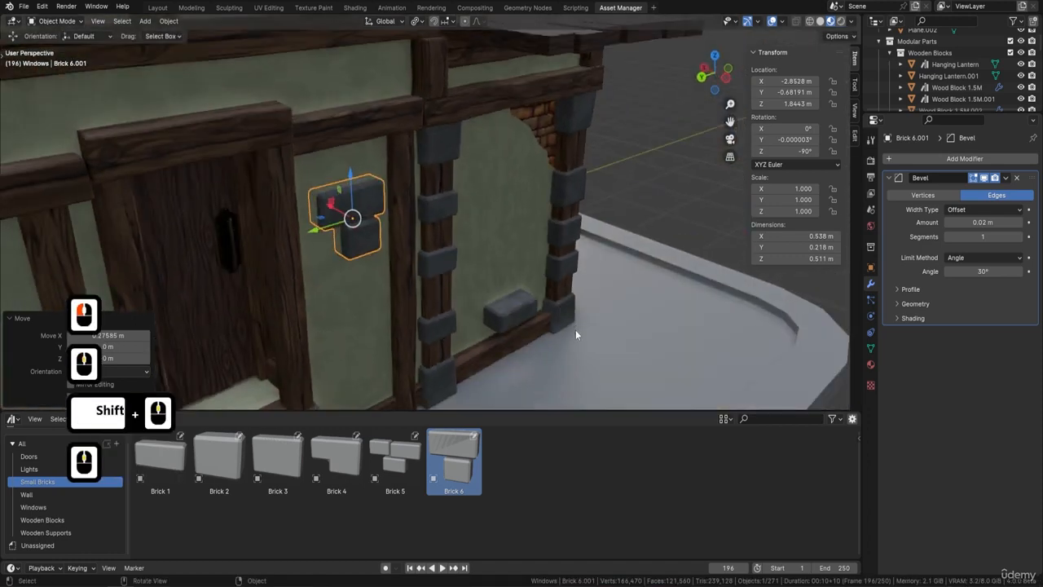
{"action": "left_click", "coordinate": [507, 310]}
{"action": "key", "text": "g"}
{"action": "key", "text": "x"}
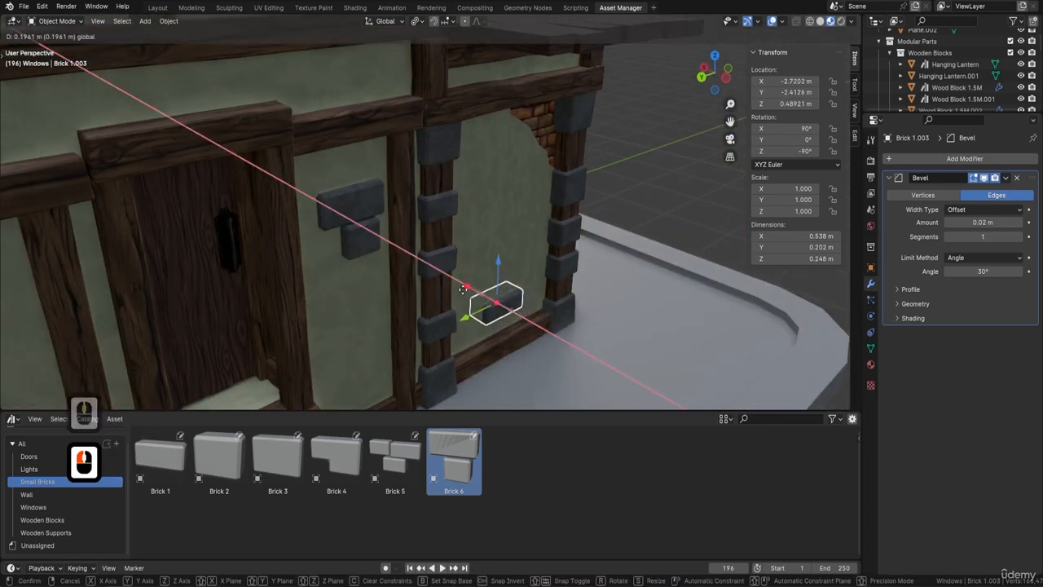
{"action": "left_click", "coordinate": [466, 291]}
{"action": "scroll", "coordinate": [571, 295], "scroll_direction": "down", "scroll_amount": 6}
{"action": "key", "text": "a"}
{"action": "key", "text": "a"}
{"action": "scroll", "coordinate": [560, 293], "scroll_direction": "down", "scroll_amount": 2}
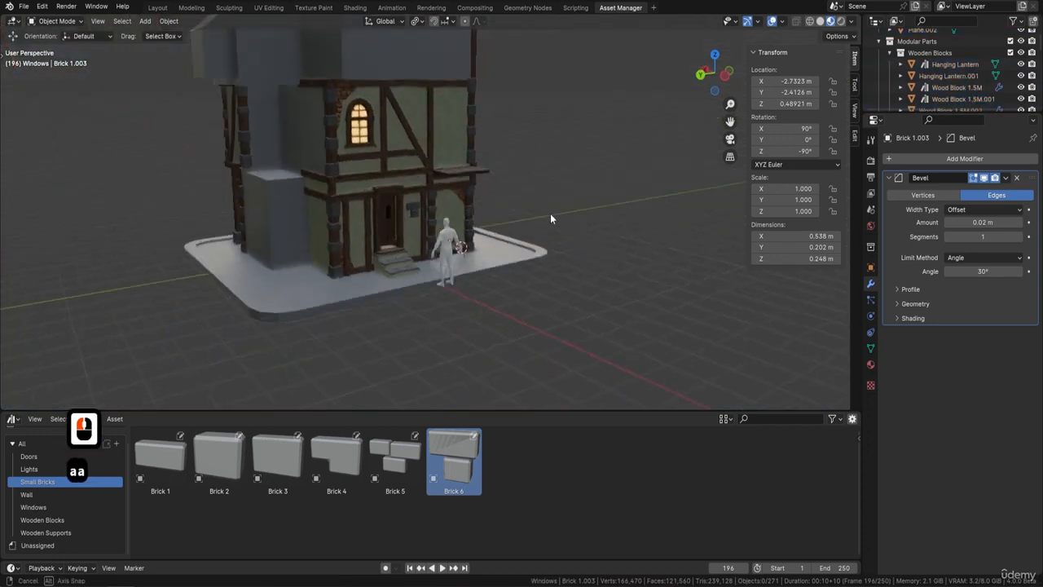
{"action": "middle_click_drag", "start_coordinate": [550, 218], "coordinate": [494, 292]}
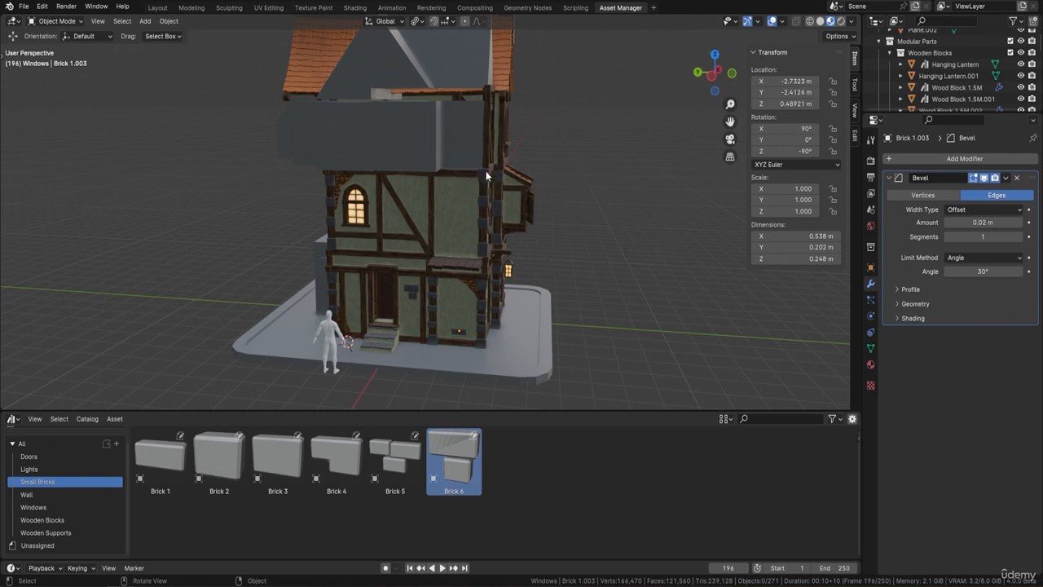
Inspect the house from the front, below and both sides, checking the plaster panels, embedded accent bricks and unfinished upper walls.
{"action": "scroll", "coordinate": [463, 160], "scroll_direction": "up", "scroll_amount": 3}
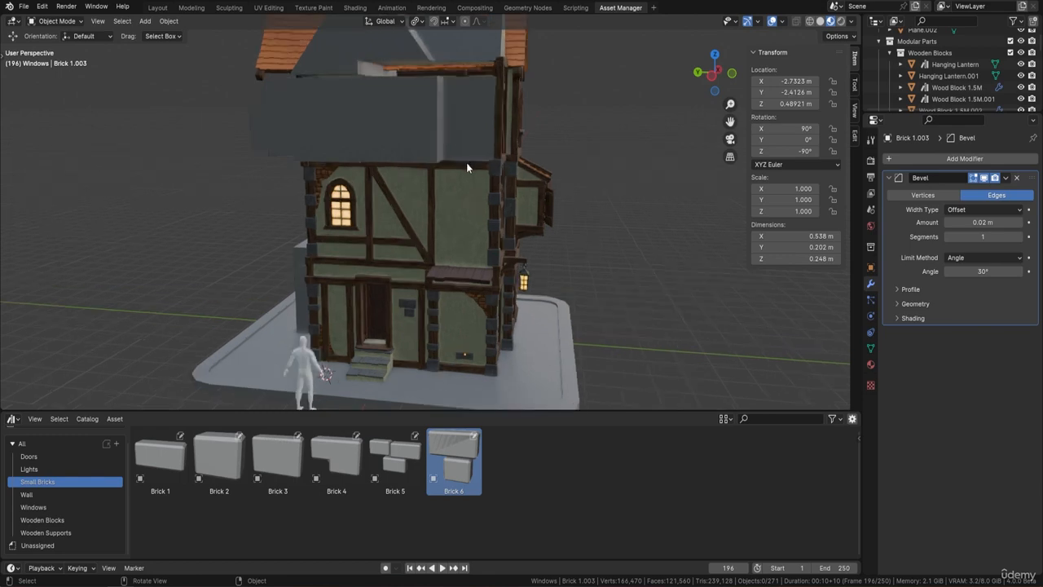
{"action": "middle_click_drag", "start_coordinate": [466, 162], "coordinate": [523, 123]}
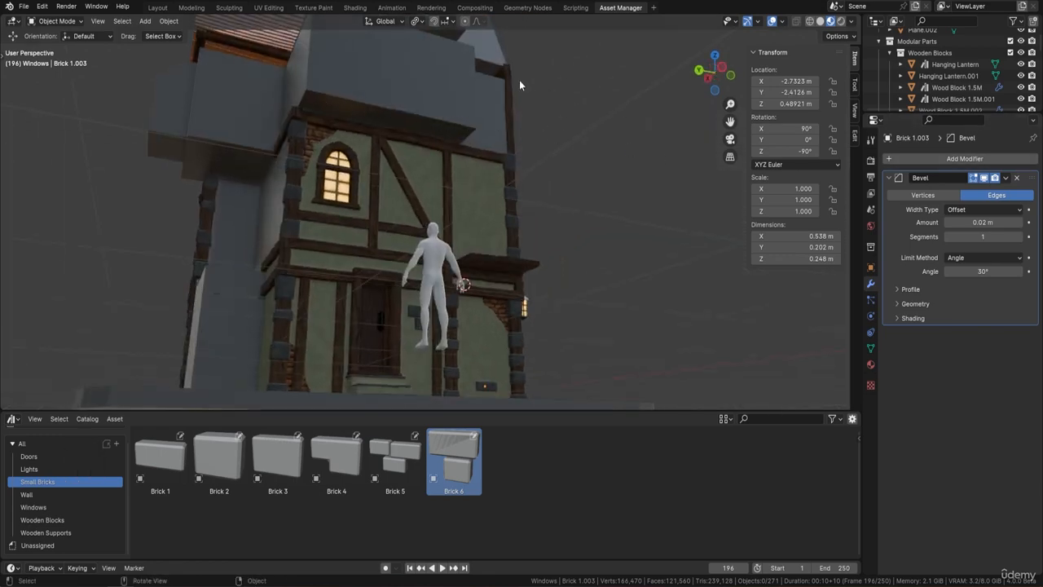
{"action": "middle_click_drag", "start_coordinate": [519, 80], "coordinate": [260, 95]}
{"action": "scroll", "coordinate": [415, 71], "scroll_direction": "down", "scroll_amount": 1}
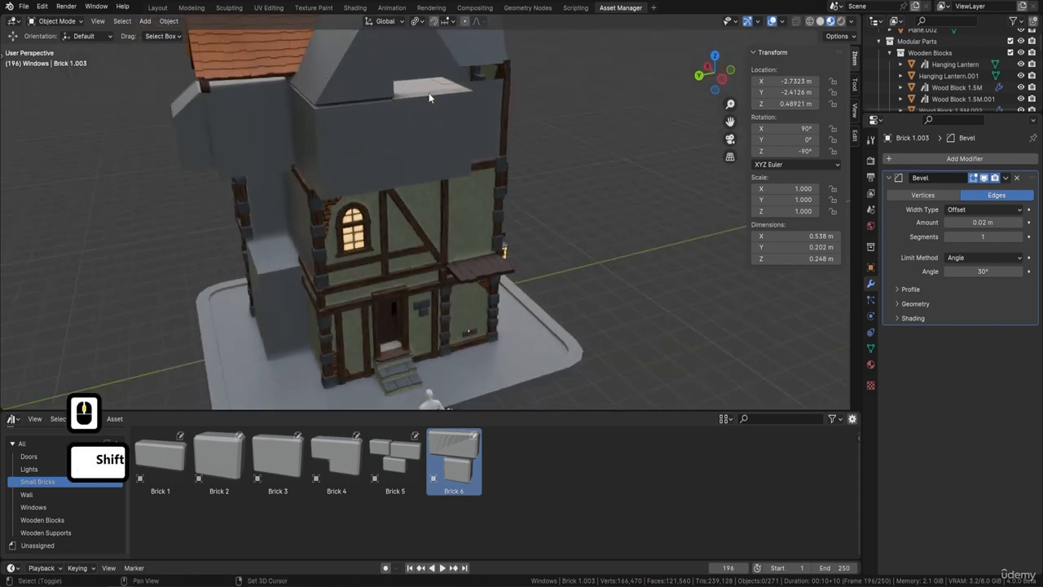
{"action": "middle_click_drag", "start_coordinate": [428, 93], "coordinate": [455, 118], "text": "shift"}
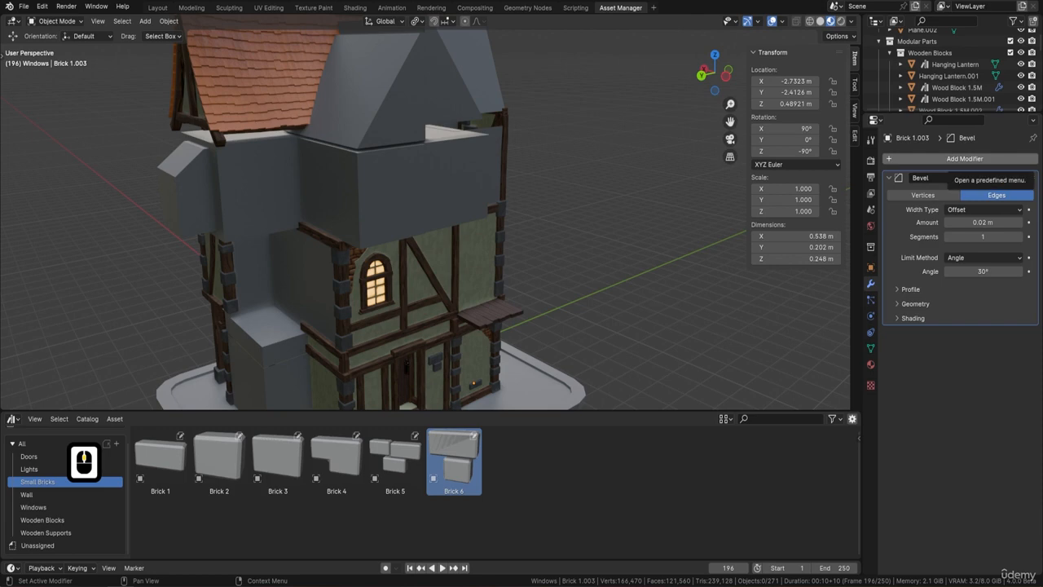
{"action": "left_click", "coordinate": [954, 159]}
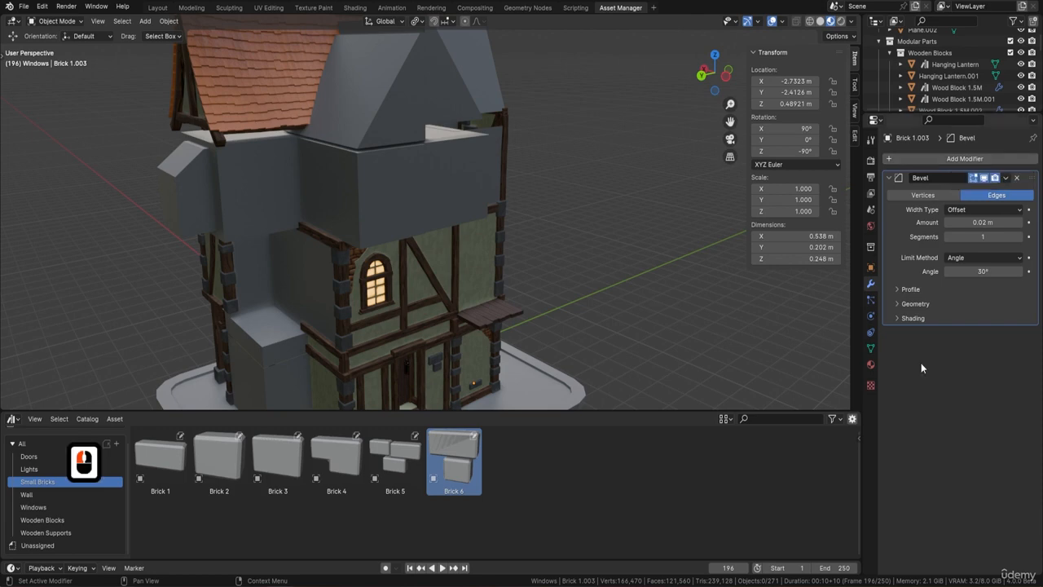
{"action": "middle_click_drag", "start_coordinate": [549, 237], "coordinate": [475, 212]}
{"action": "middle_click_drag", "start_coordinate": [371, 185], "coordinate": [446, 211], "text": "shift"}
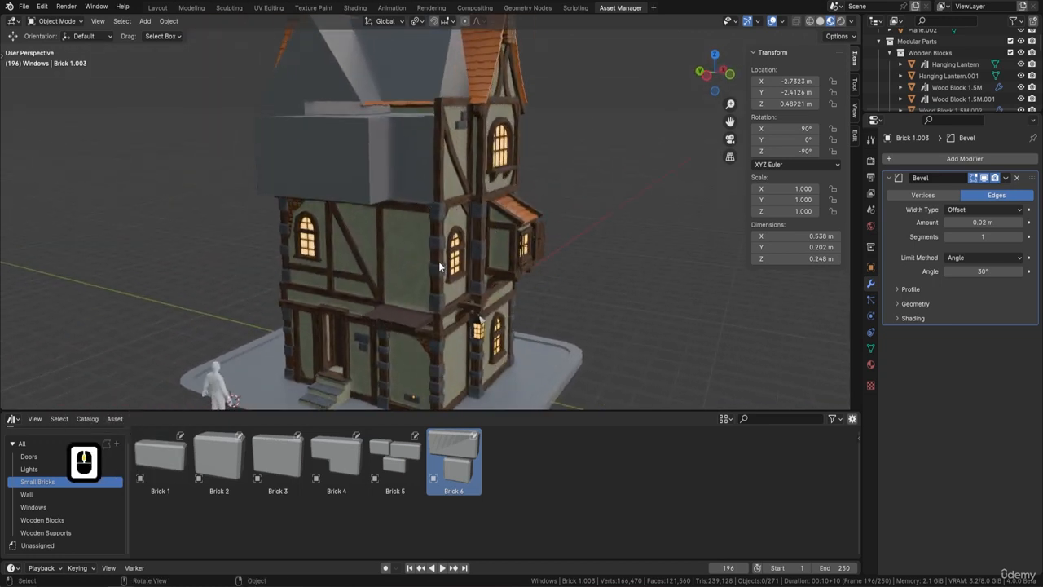
{"action": "middle_click_drag", "start_coordinate": [439, 264], "coordinate": [530, 270]}
{"action": "middle_click_drag", "start_coordinate": [516, 217], "coordinate": [449, 215]}
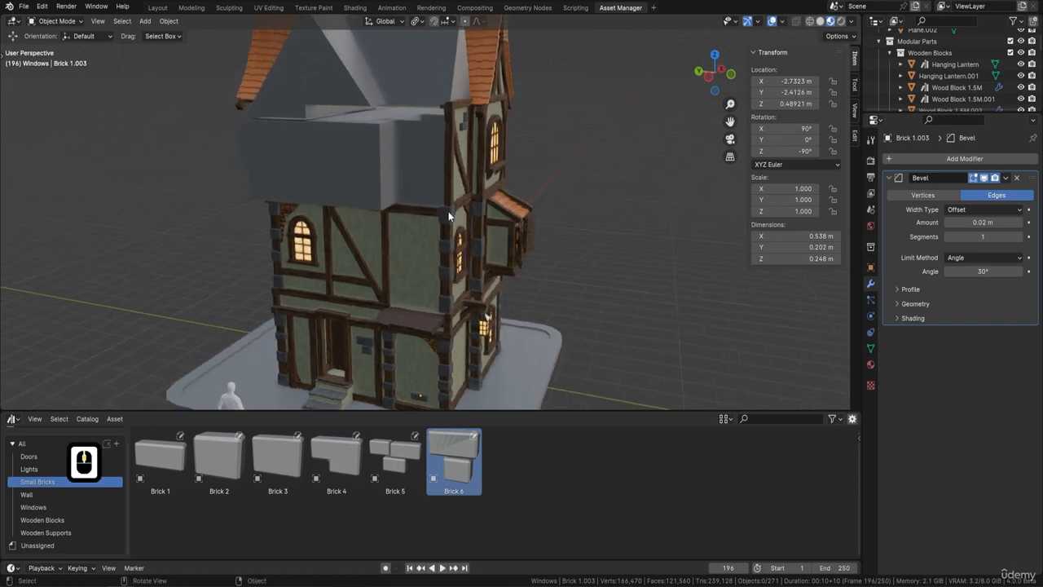